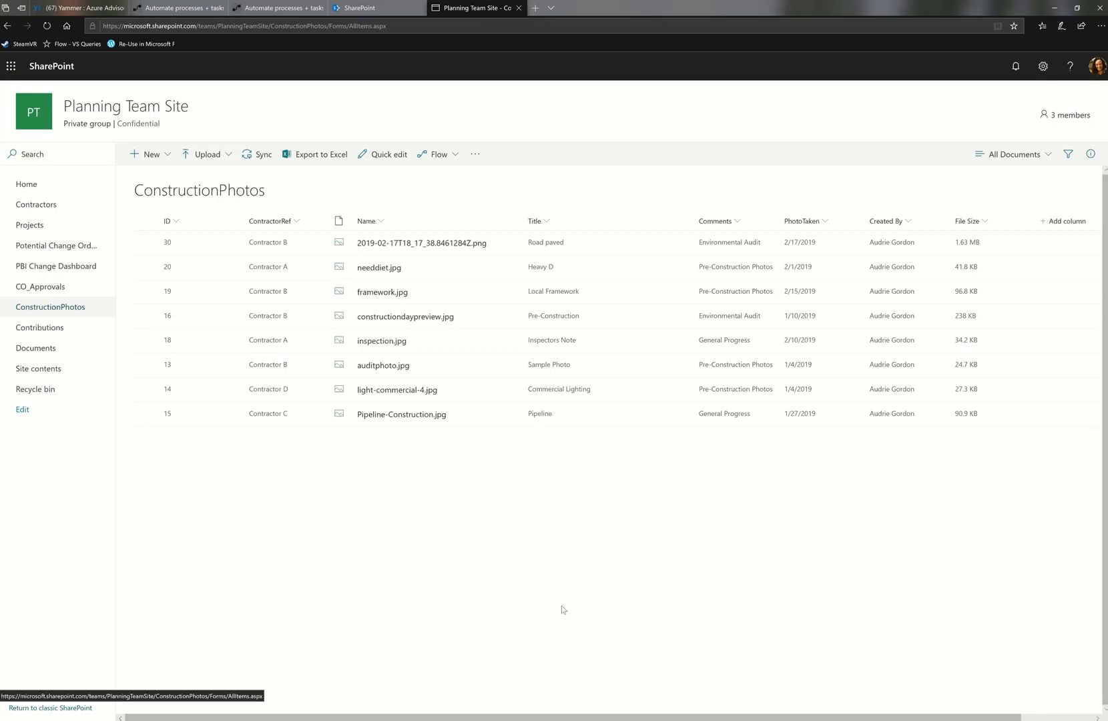
Step: Display the ConstructionPhotos library as image tiles
left_click(1027, 148)
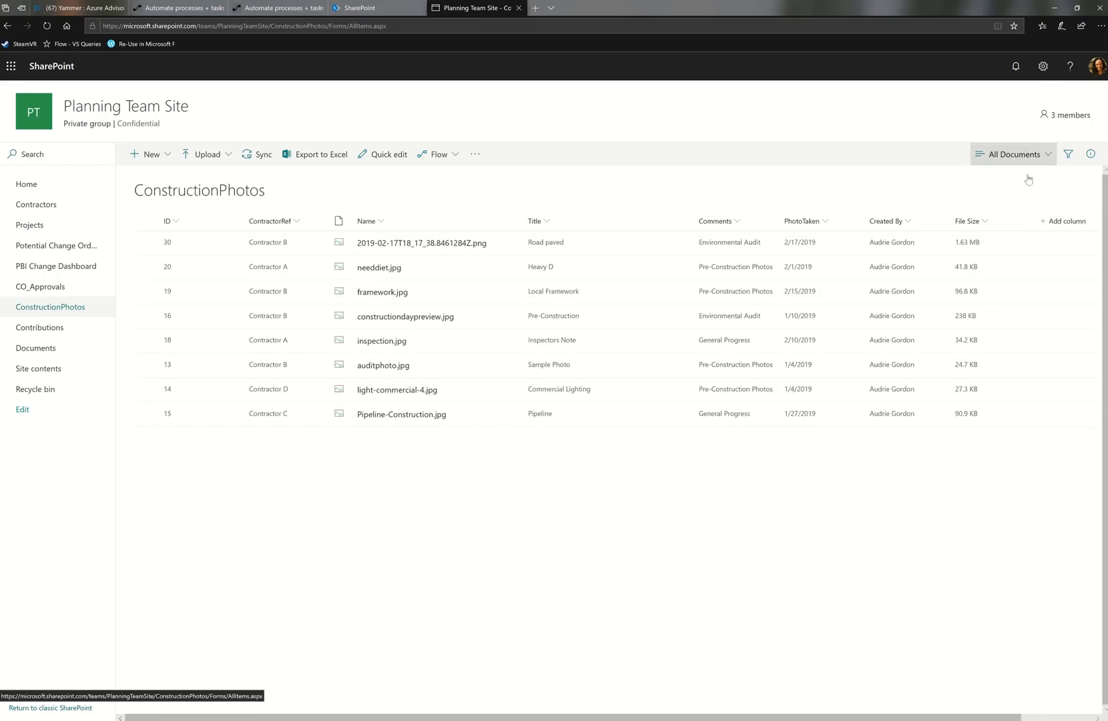
left_click(1022, 228)
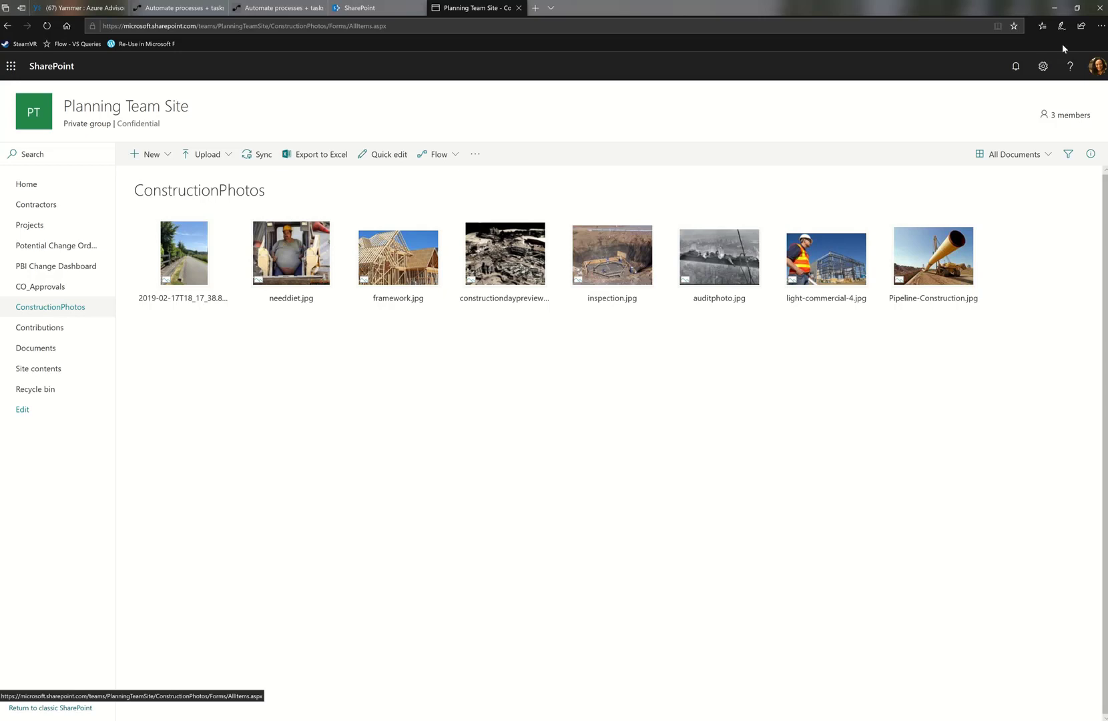
Step: Examine the columns listed in the ConstructionPhotos library settings, and return to the photo library
left_click(1043, 66)
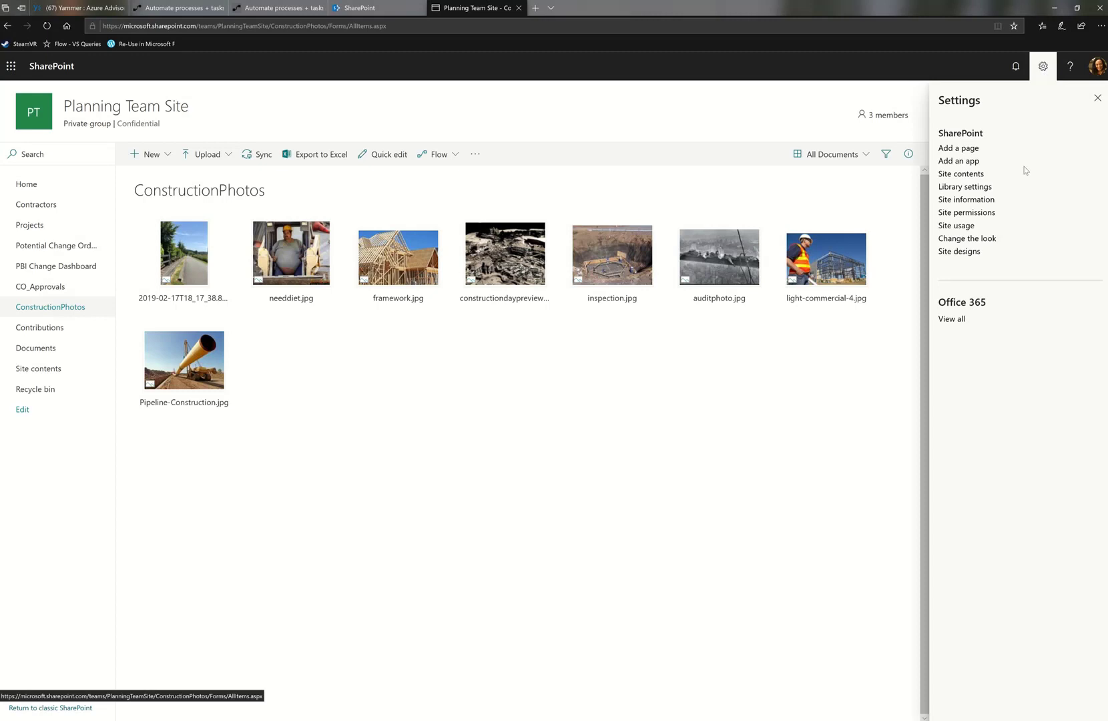
left_click(985, 189)
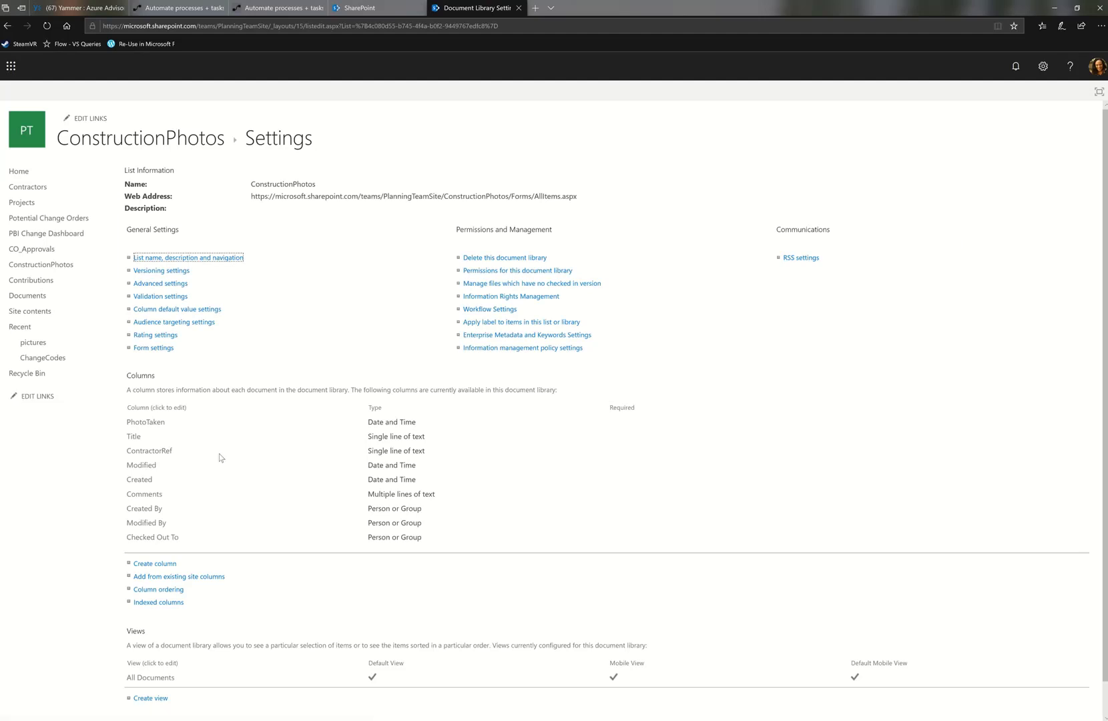
scroll(219, 454, "down", 1)
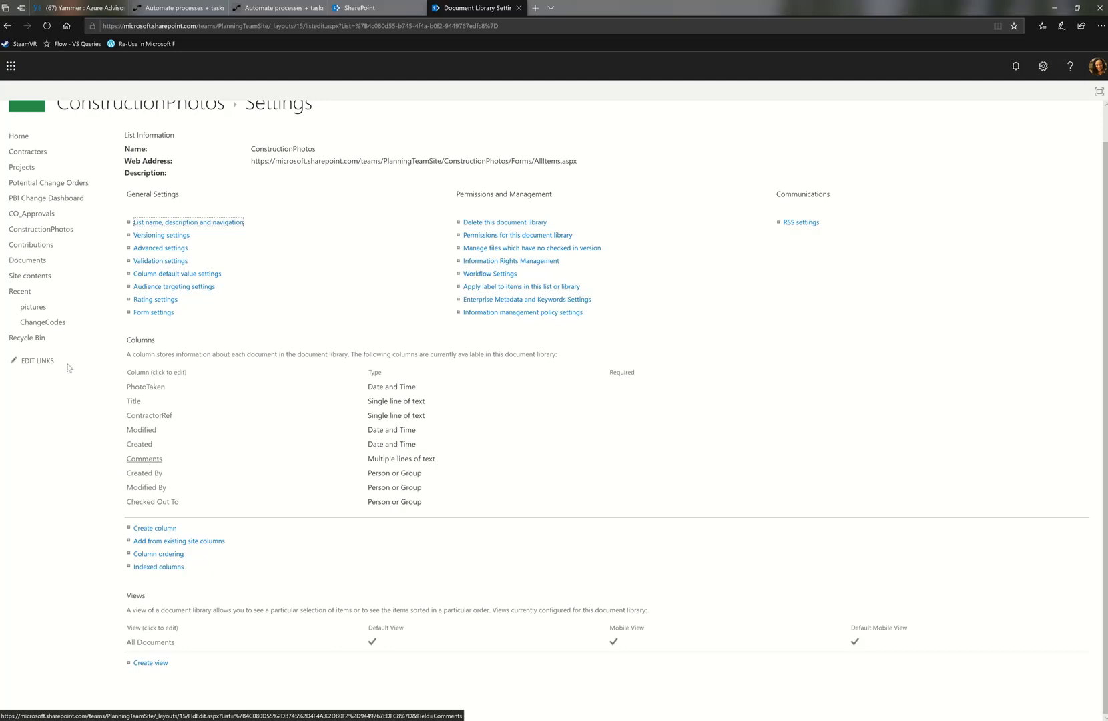
left_click(179, 106)
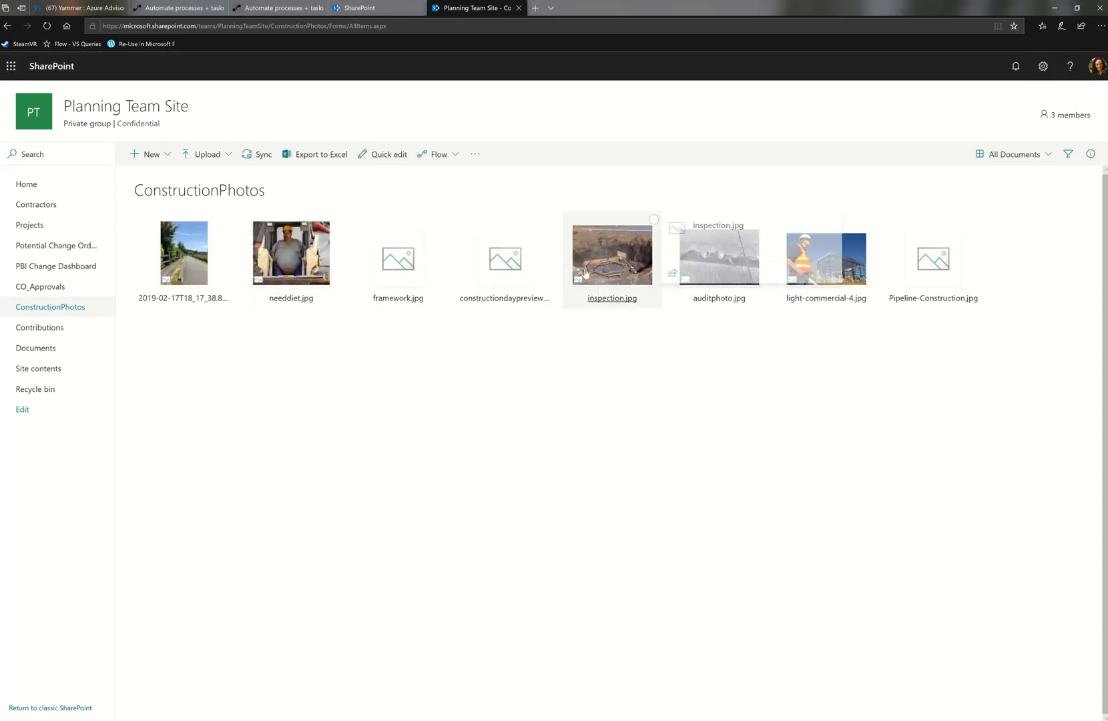
Step: Preview inspection.jpg, and examine the Comments, ContractorRef and Title properties in the details of the first photo in the library
left_click(595, 284)
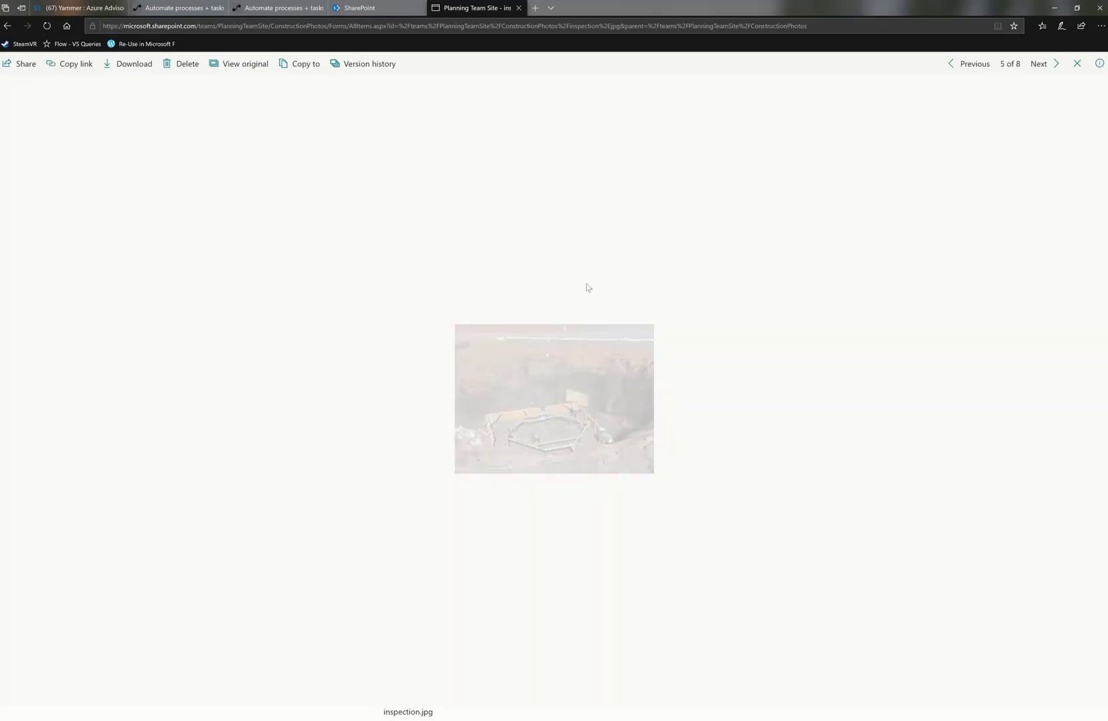
left_click(7, 25)
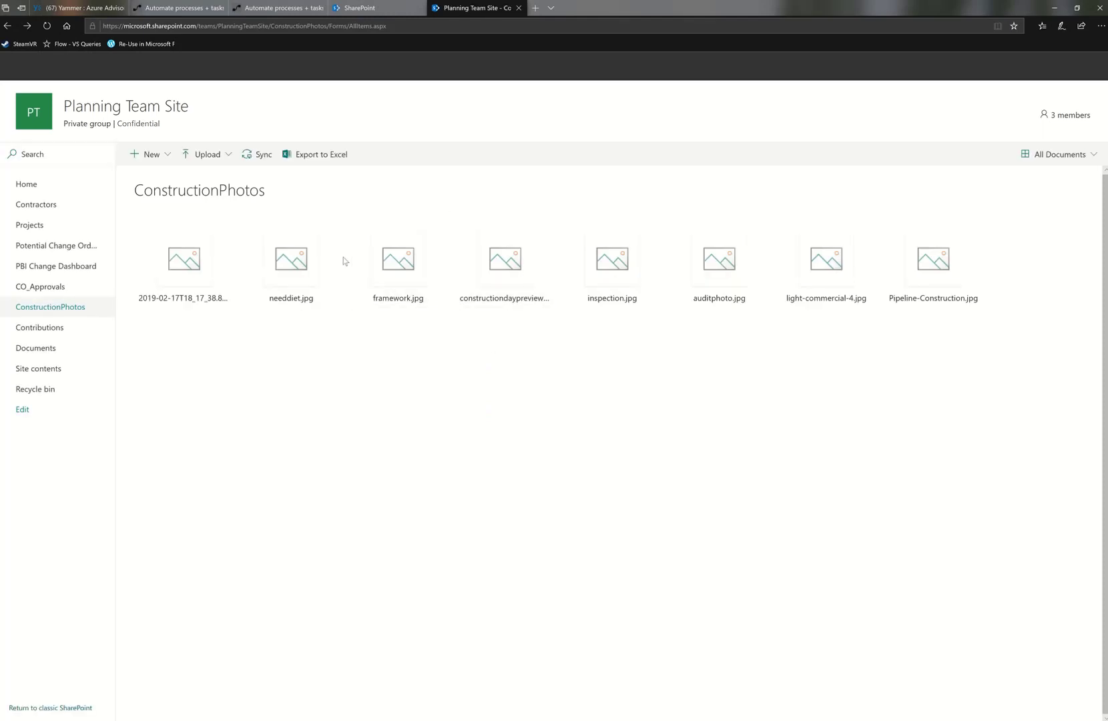
left_click(226, 223)
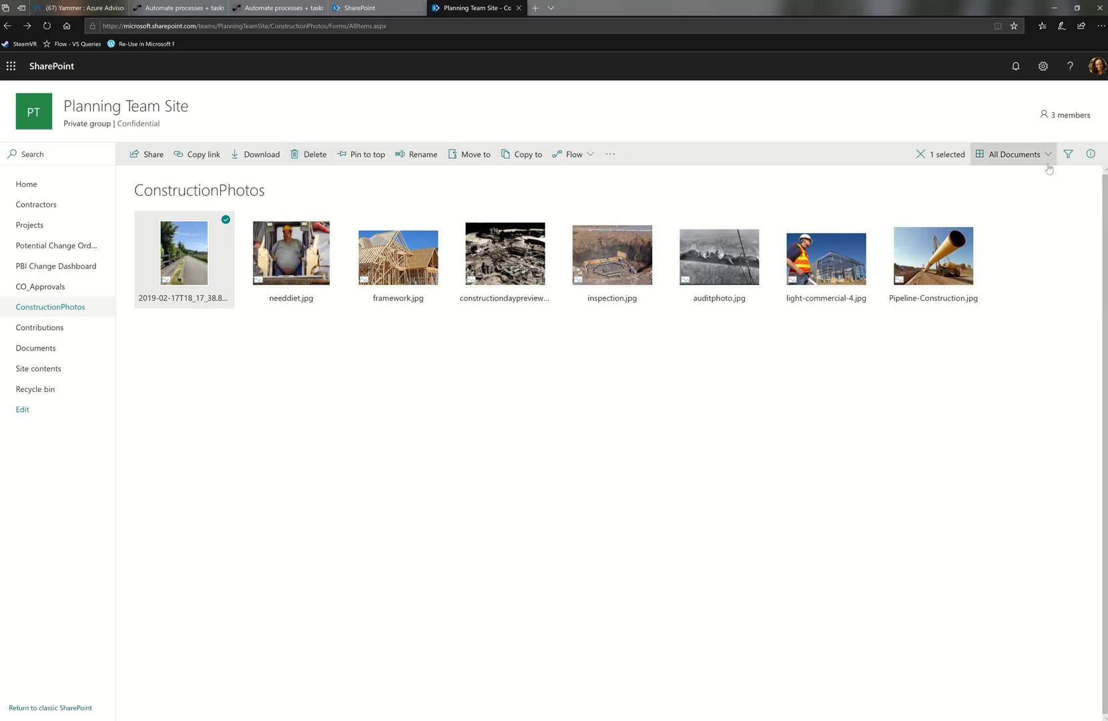
left_click(1091, 154)
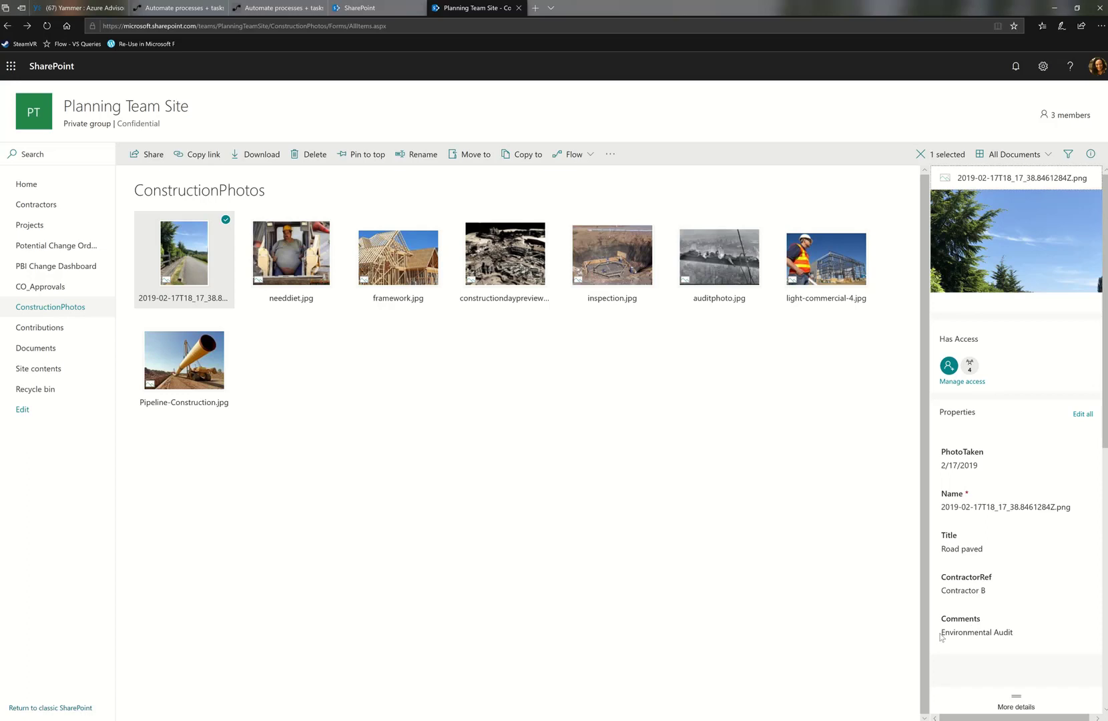
left_click_drag(941, 637, 1033, 636)
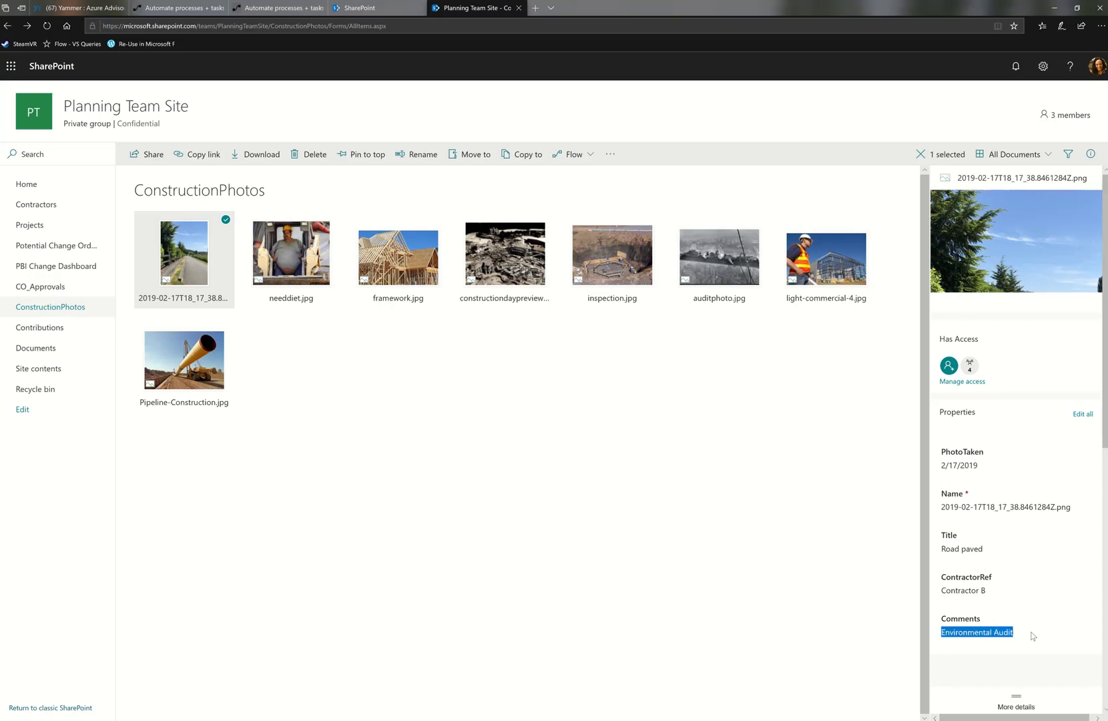
left_click(1033, 637)
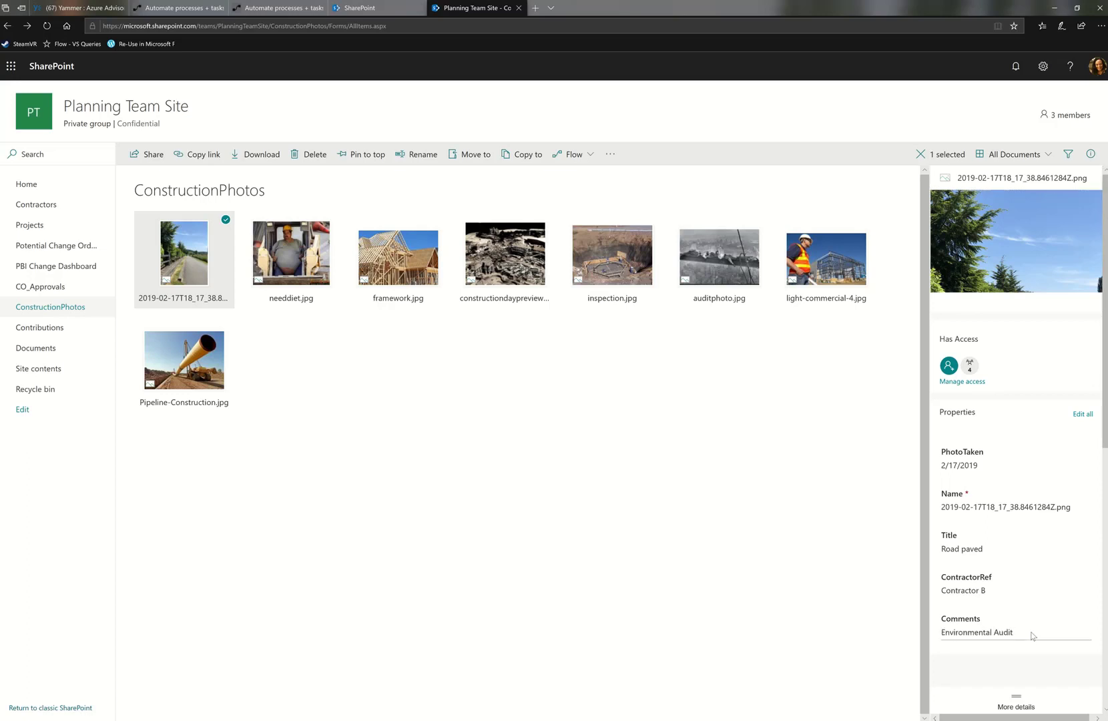
left_click(999, 594)
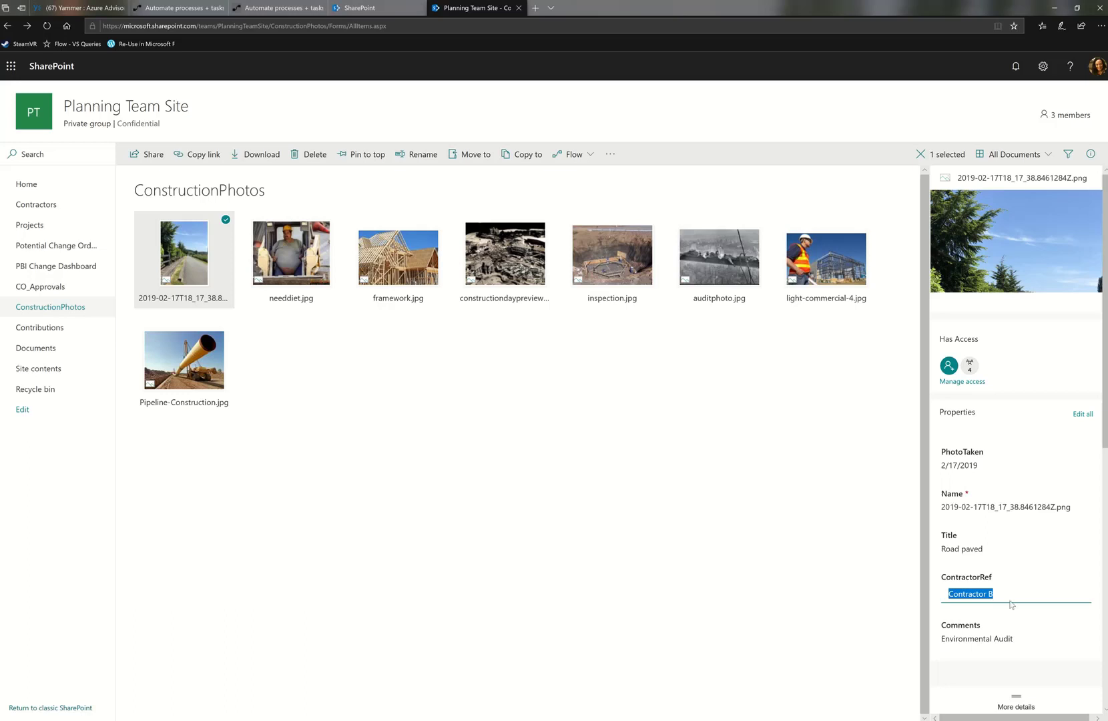
left_click(1001, 554)
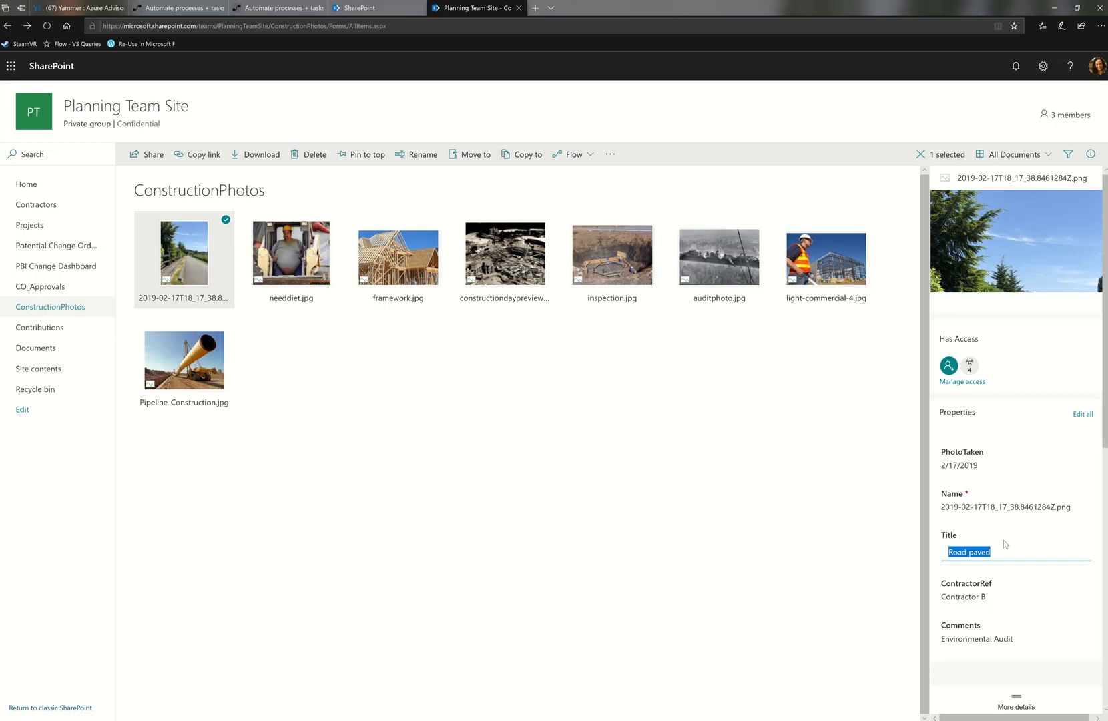
left_click(1004, 540)
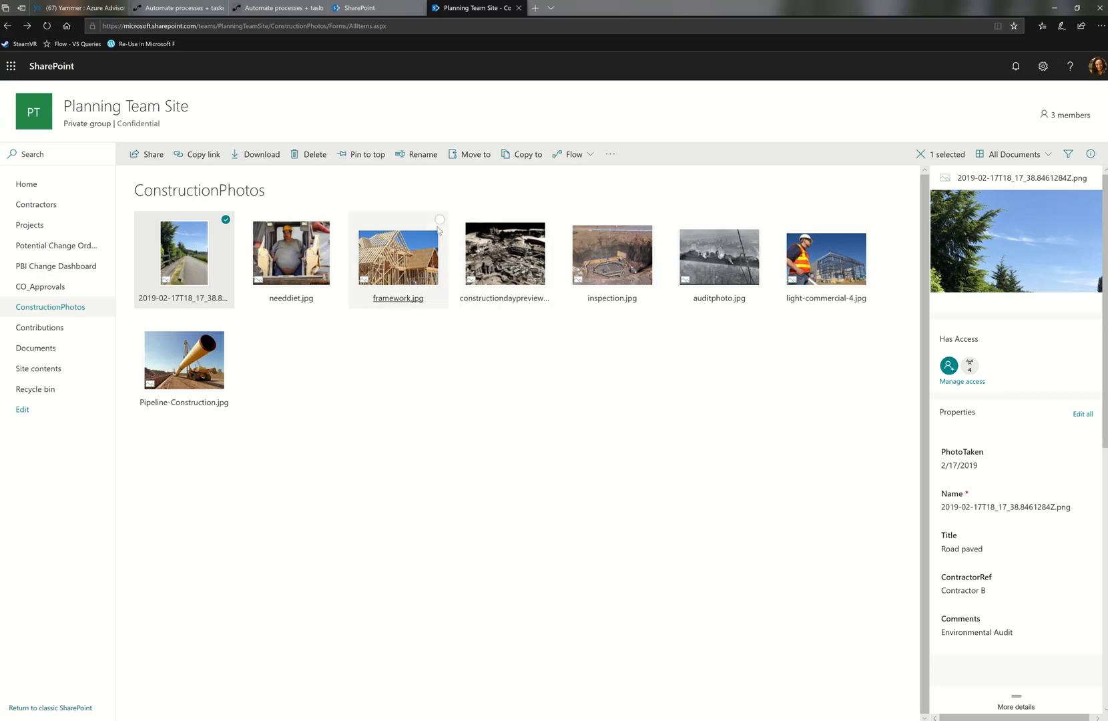
Step: Switch to Microsoft Flow and start a new flow from a template
left_click(171, 11)
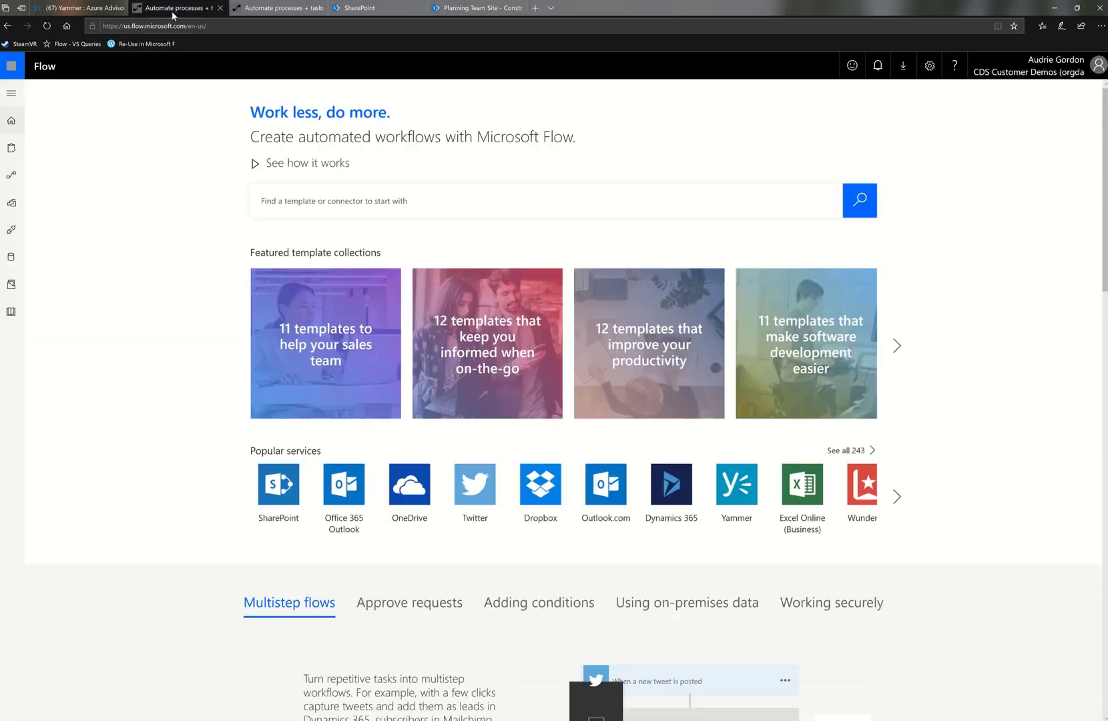
left_click(13, 186)
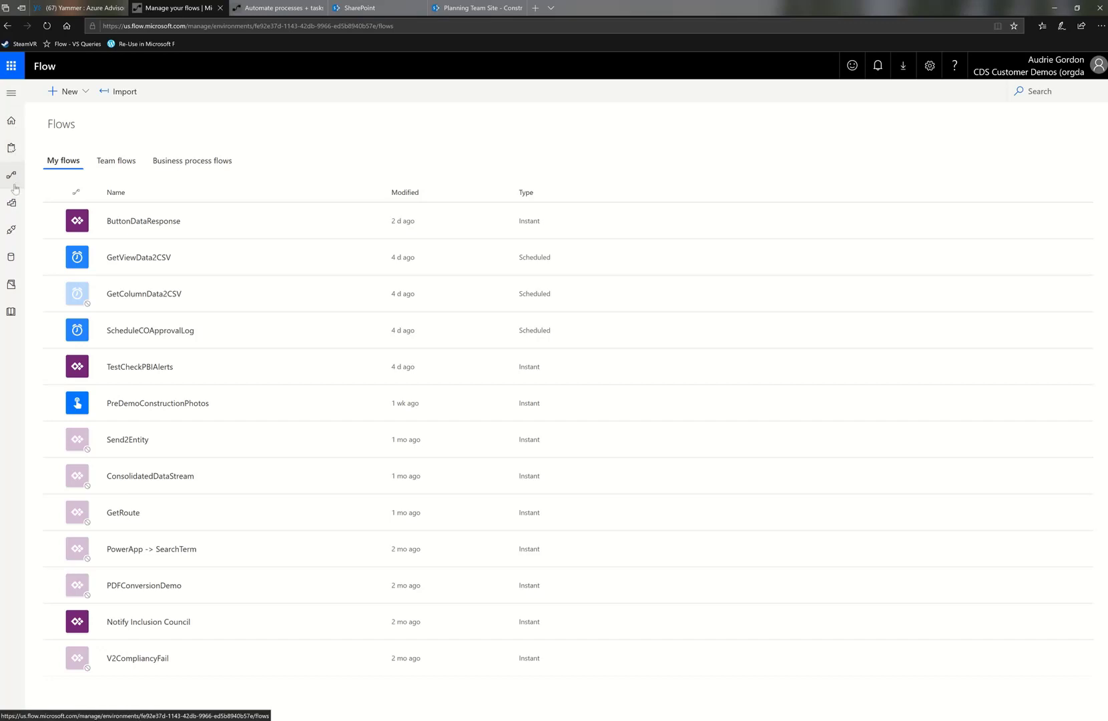
left_click(67, 92)
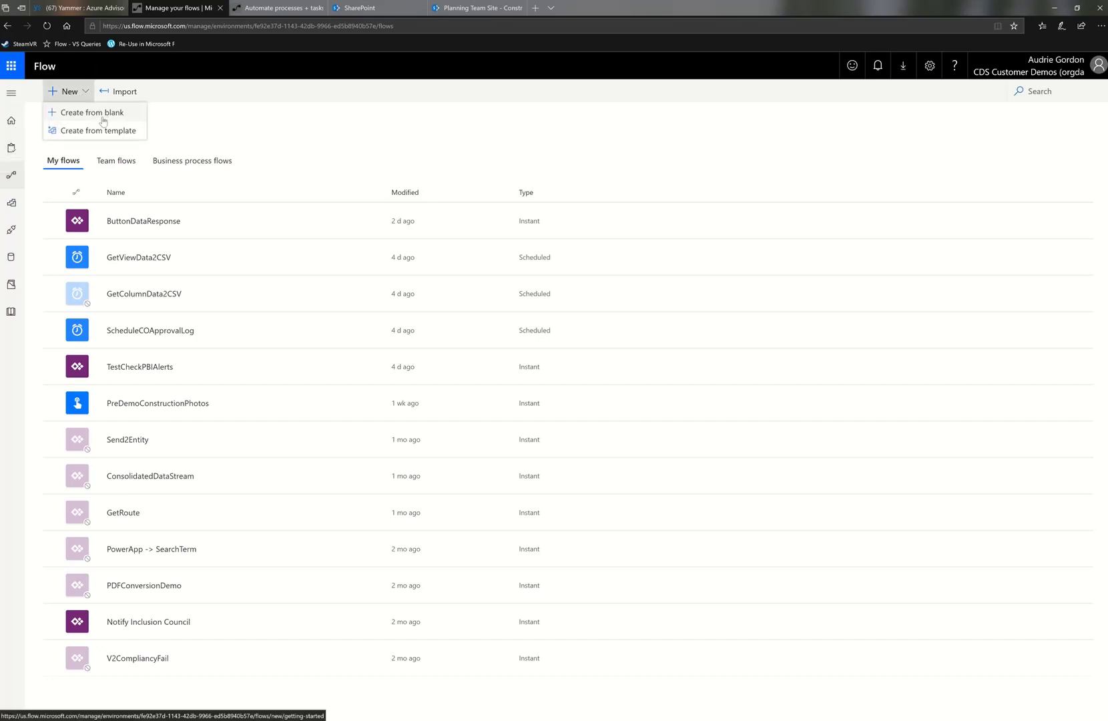
left_click(97, 130)
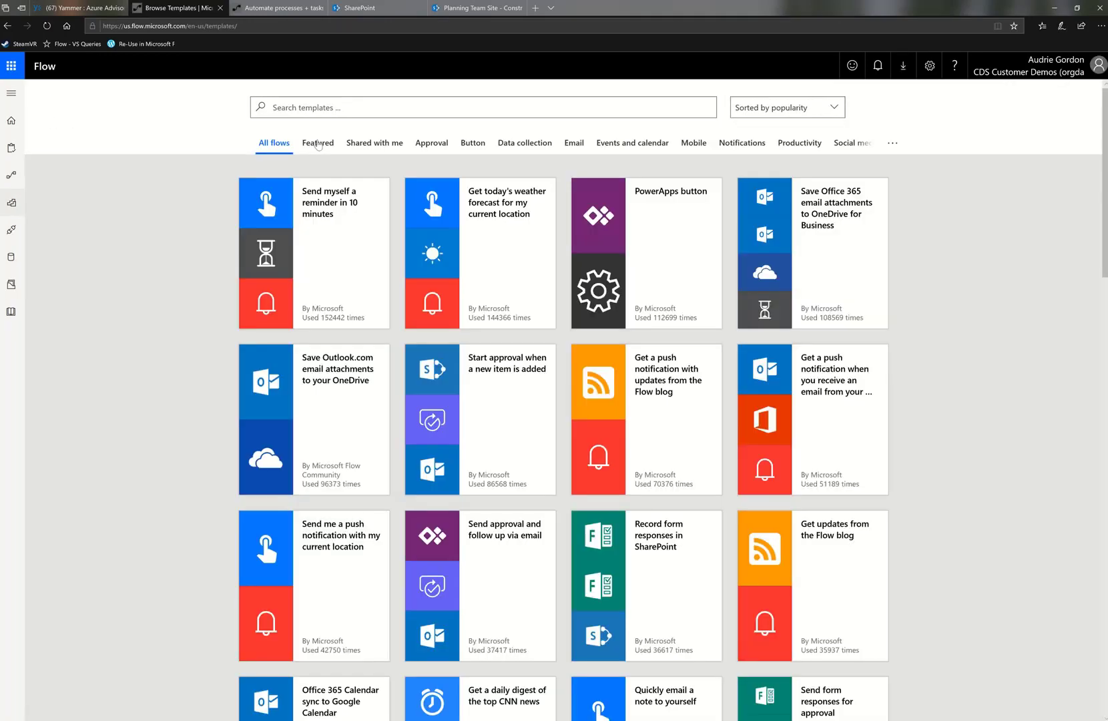
Step: Search the templates for "upload photo" and create a flow from the "Upload photos to a SharePoint folder" template
left_click(330, 109)
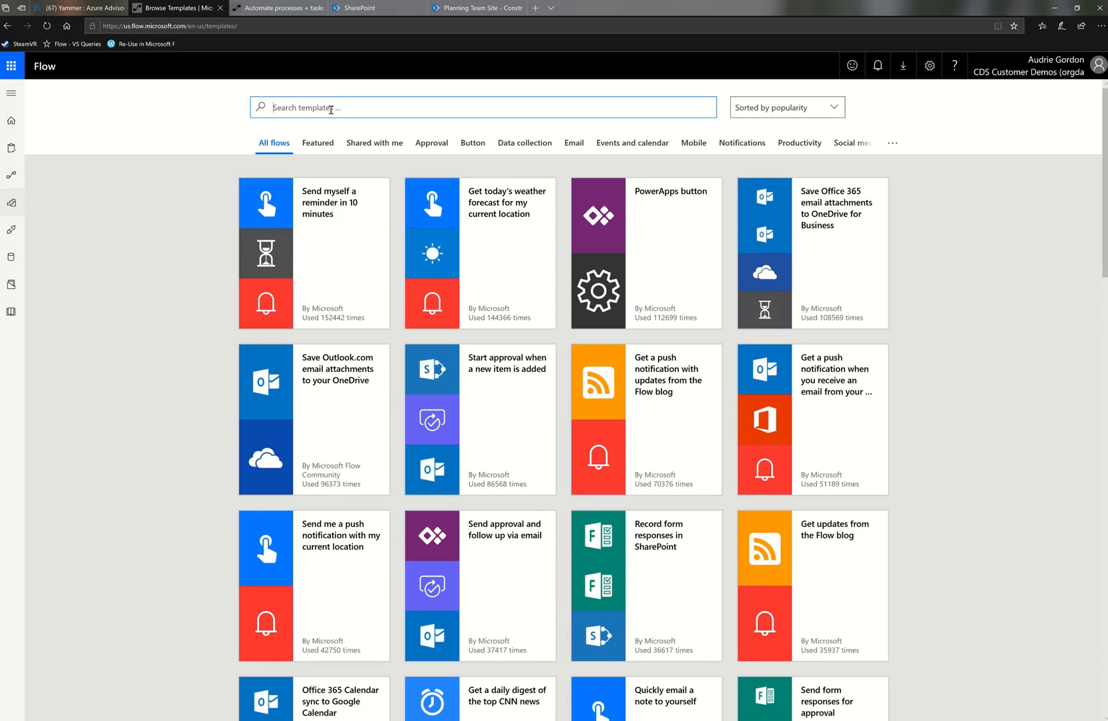
type("upload photo")
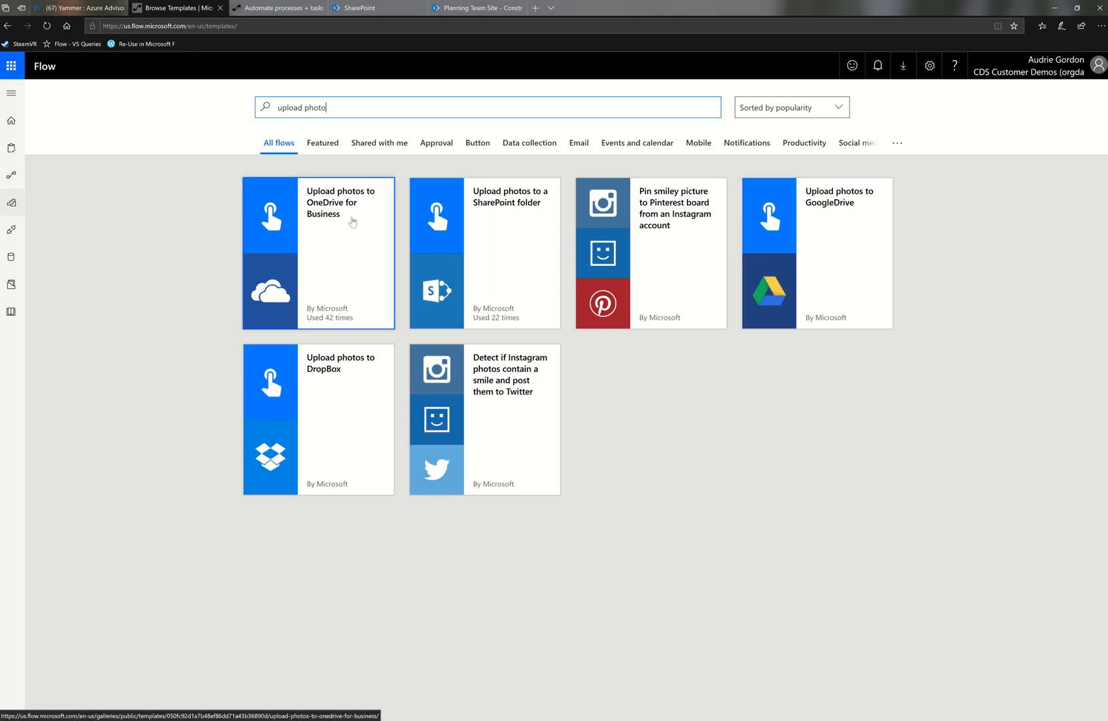
left_click(502, 244)
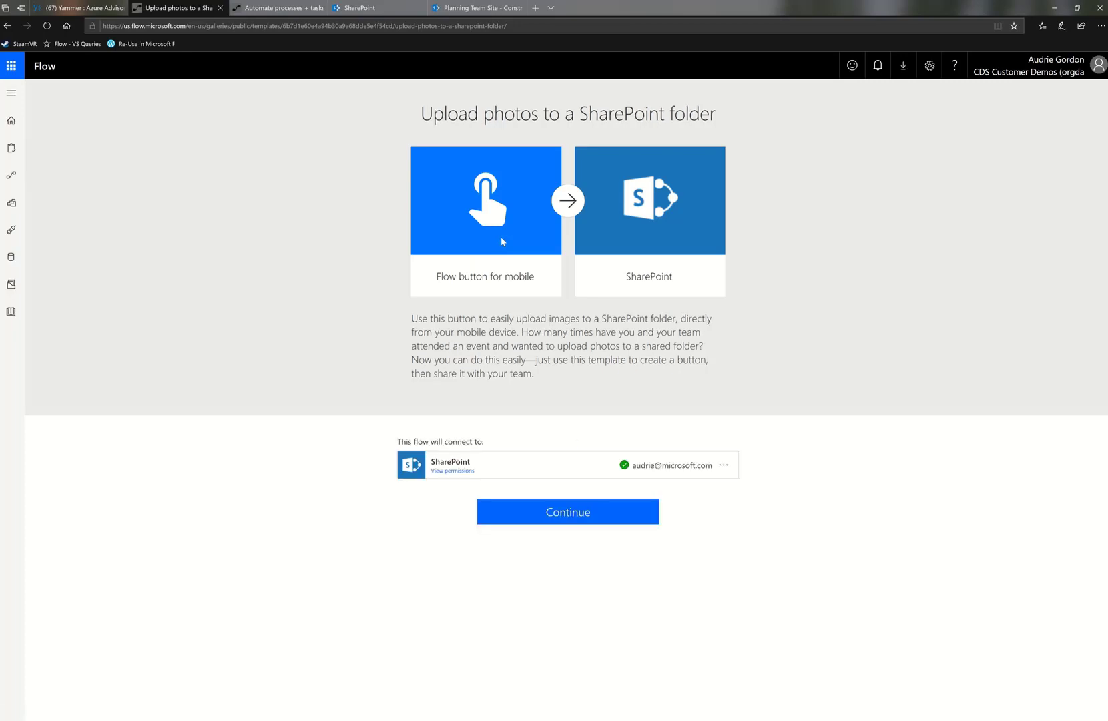
left_click(582, 522)
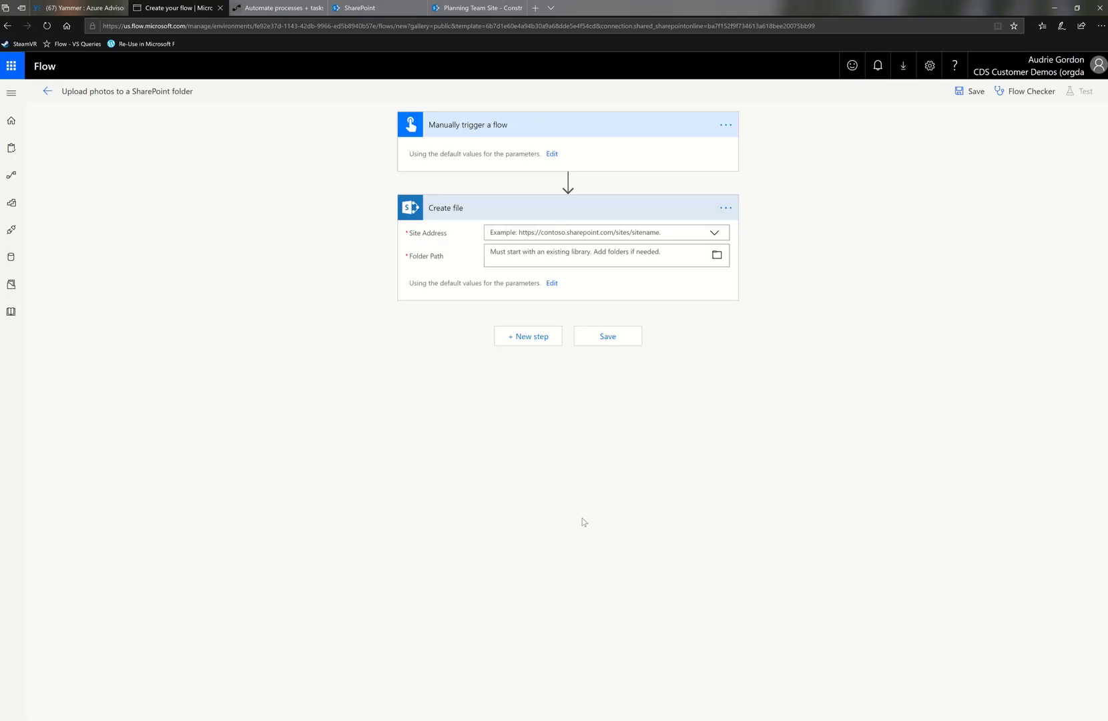
Step: Rename the flow as UploadPhotoVideo
left_click(189, 93)
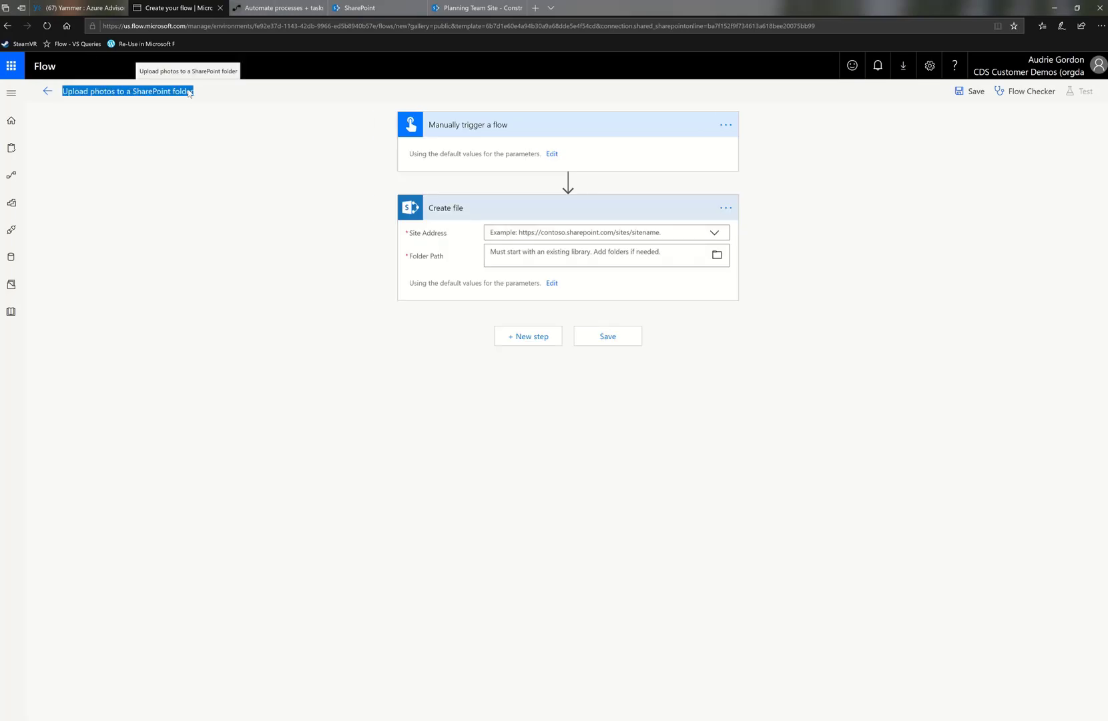
type("Upload")
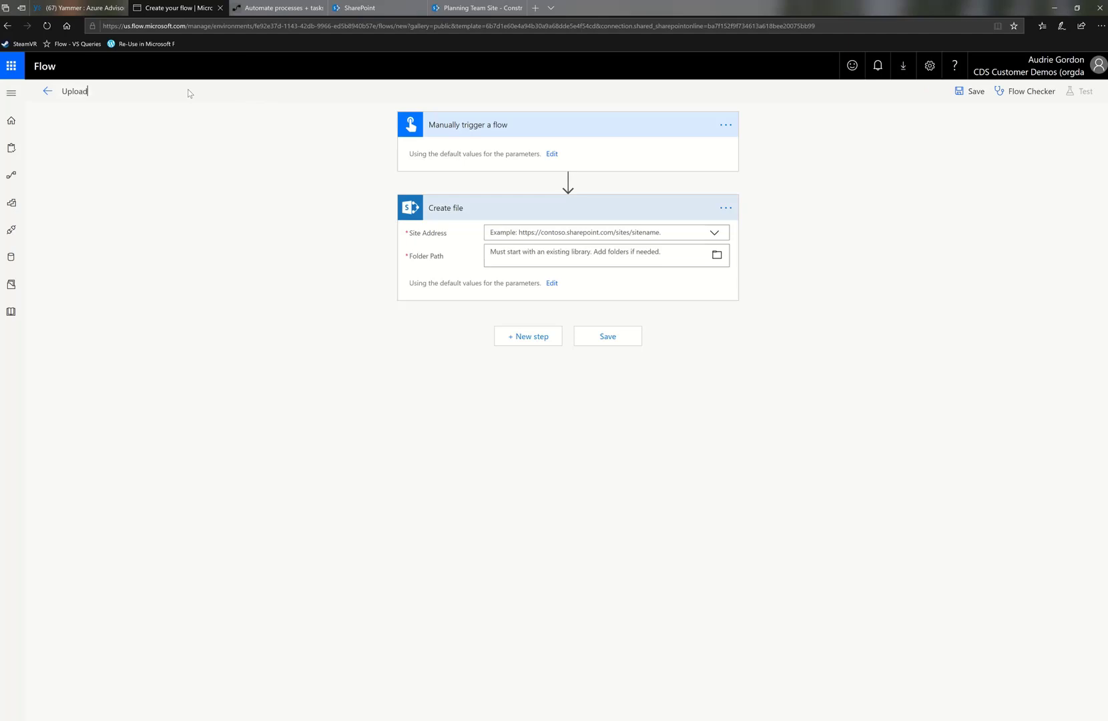
type("PhotoVideo")
Step: Set the Create file action's site address to Planning Team Site and its folder path to /ConstructionPhotos, and save the flow
left_click(719, 237)
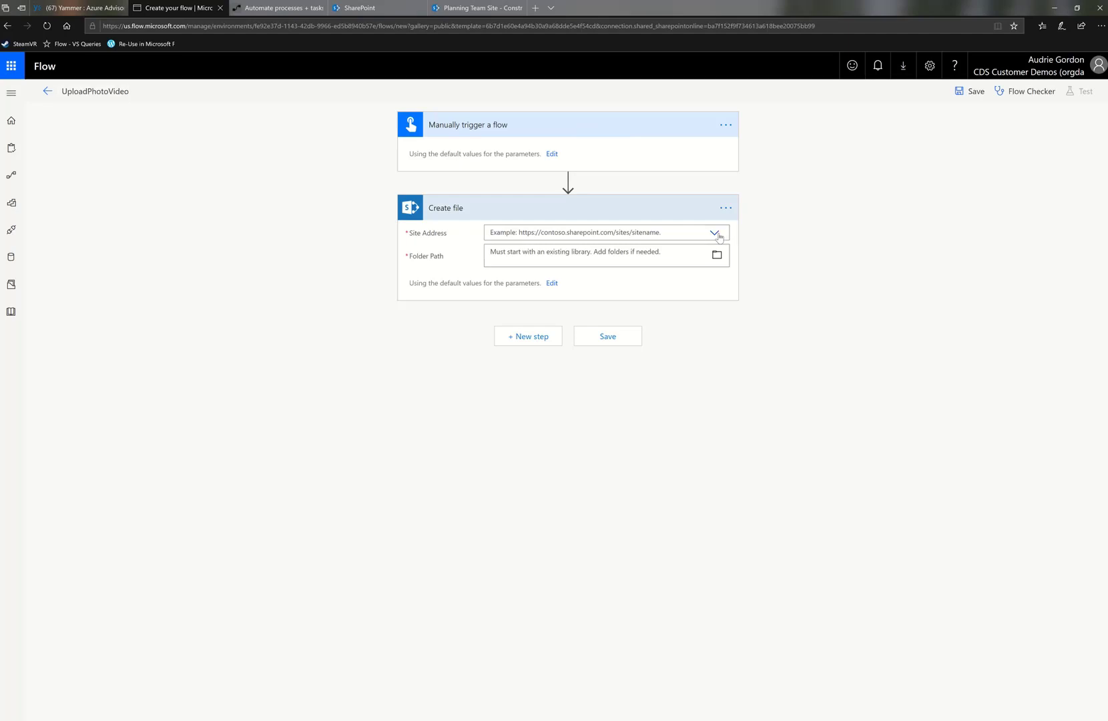
left_click(719, 237)
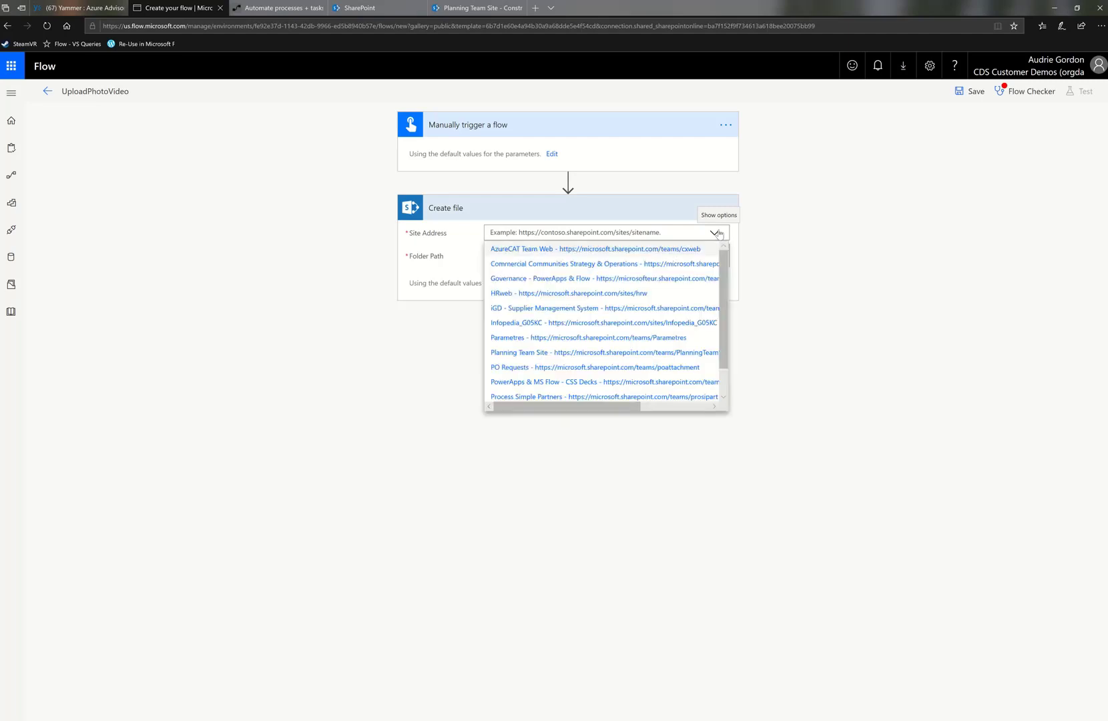
left_click(530, 353)
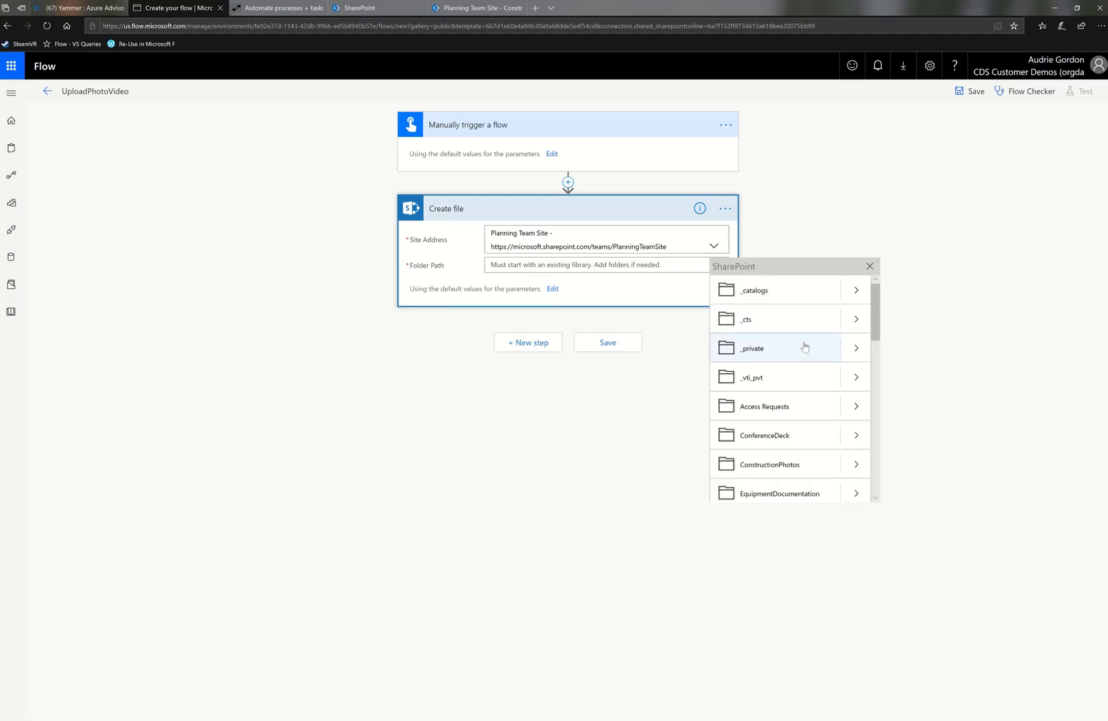
scroll(810, 359, "down", 4)
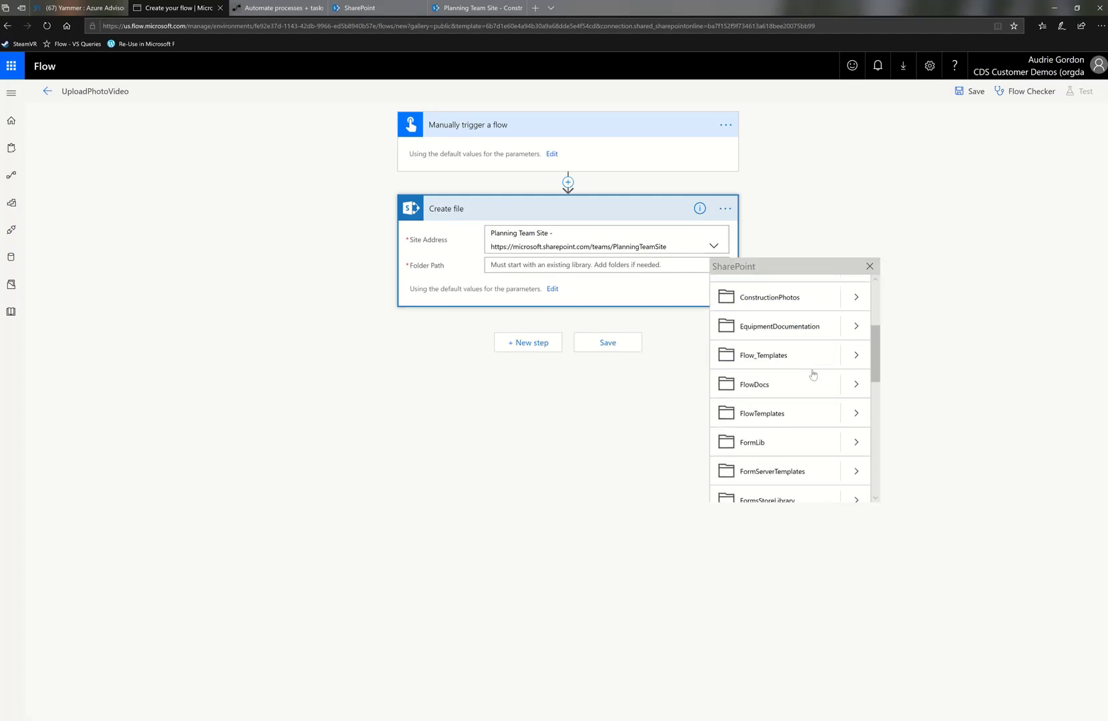
scroll(813, 375, "down", 3)
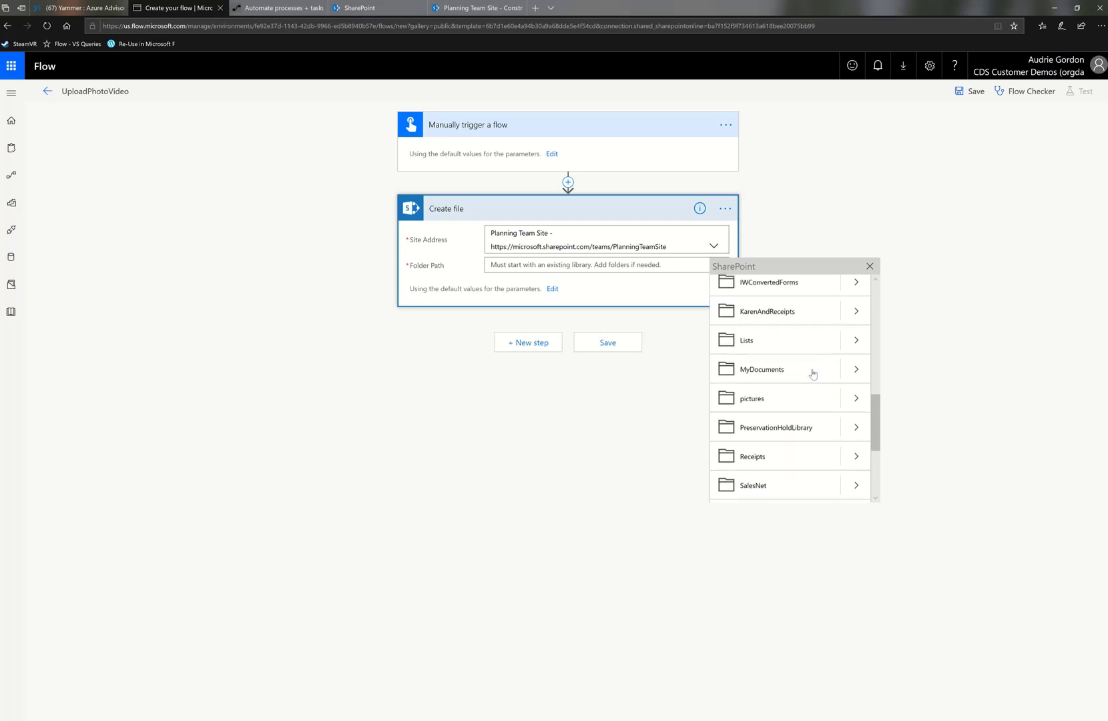
scroll(813, 375, "up", 3)
scroll(814, 373, "up", 3)
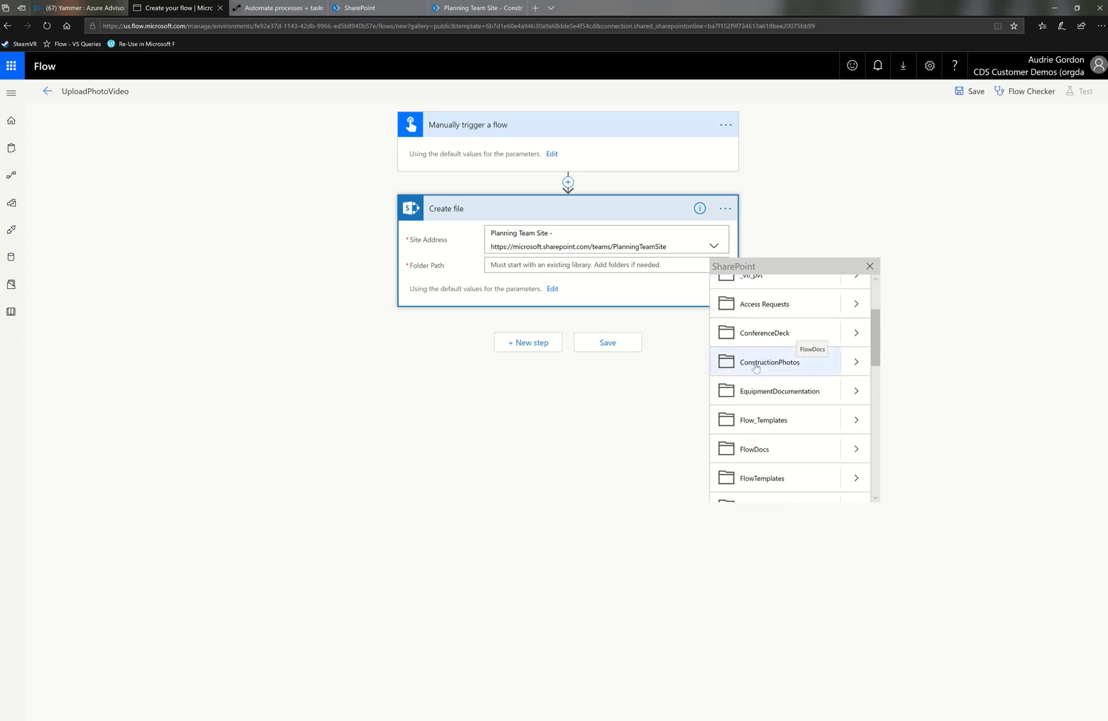
left_click(775, 364)
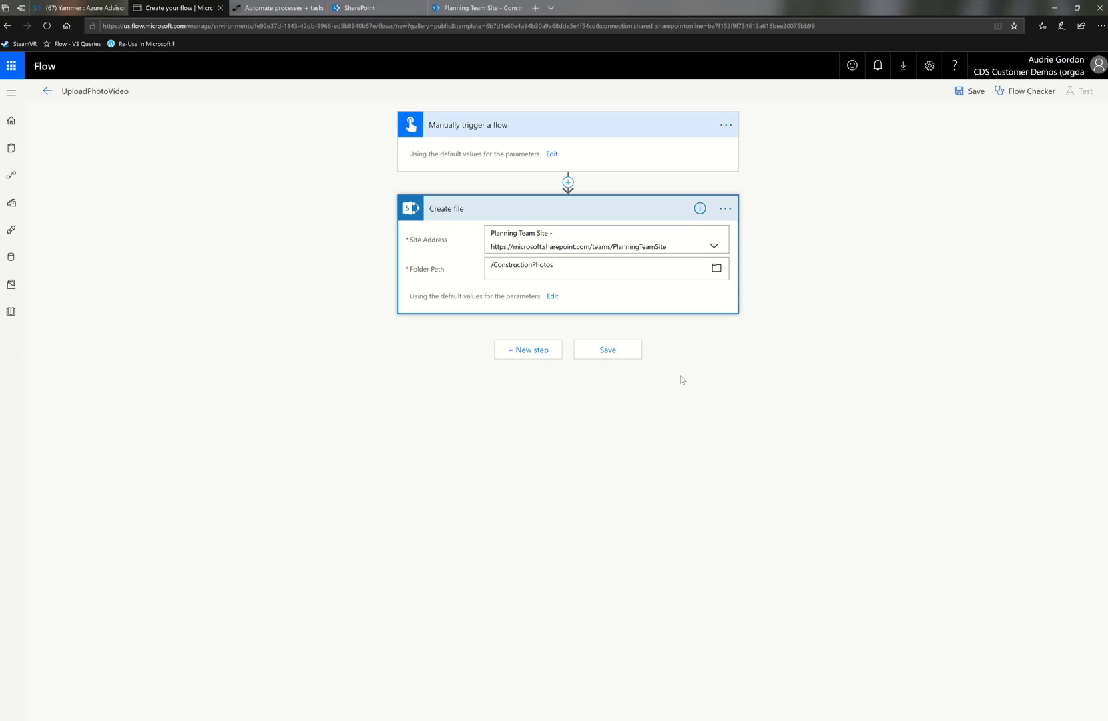
left_click(622, 354)
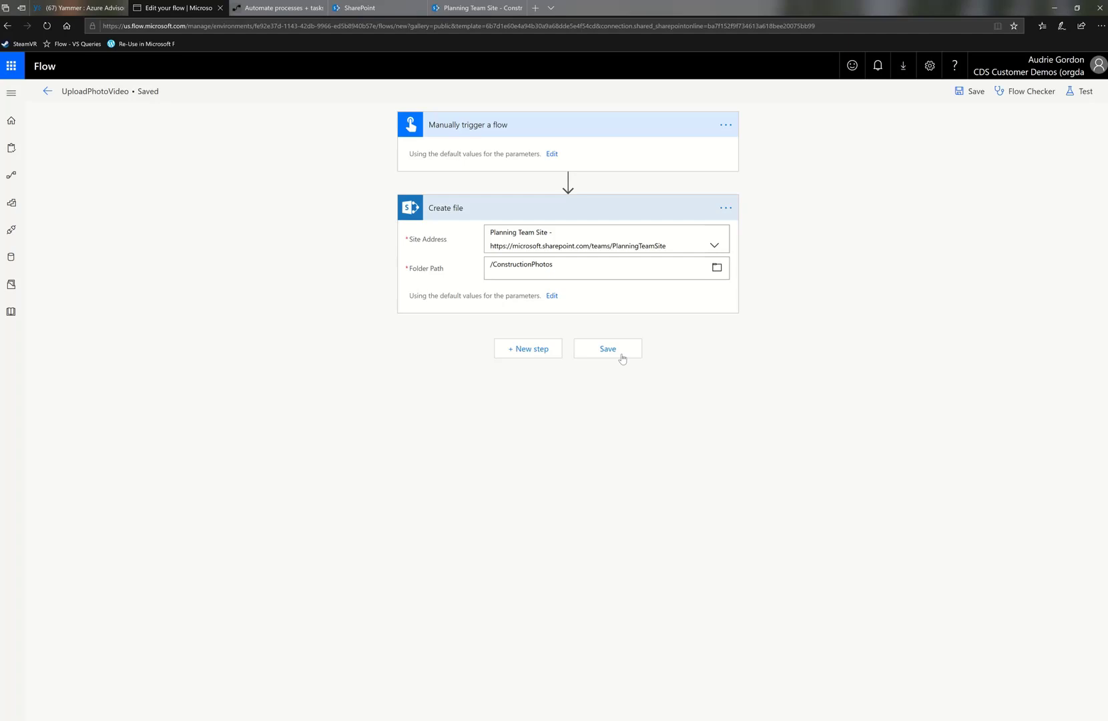
left_click(622, 359)
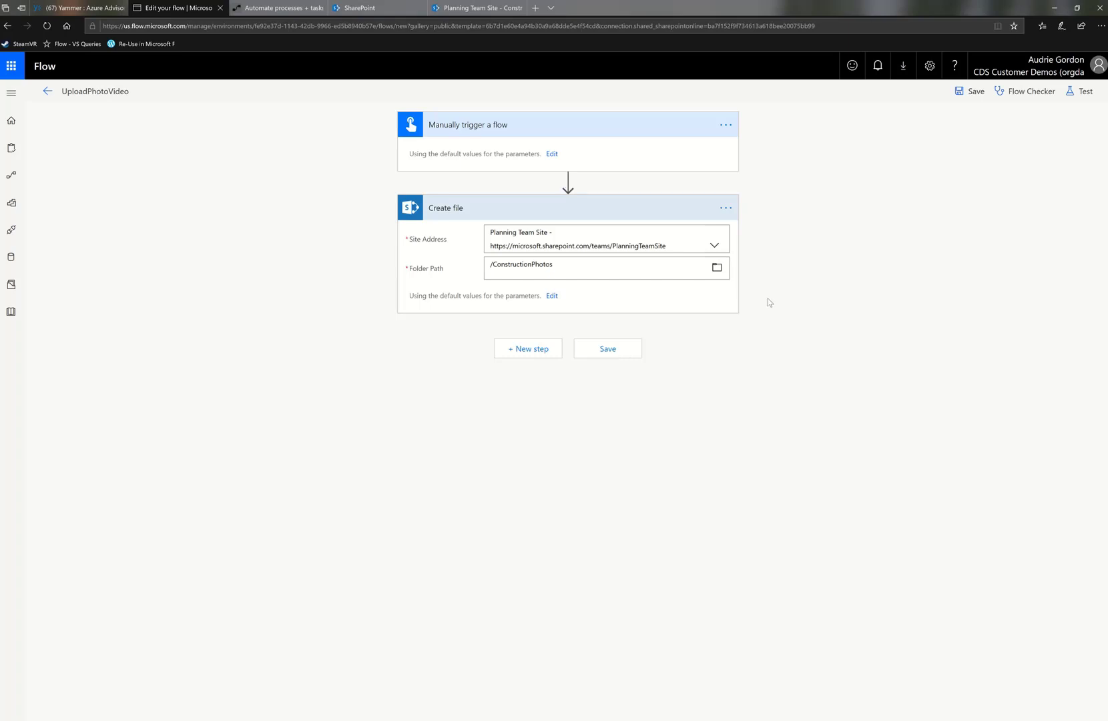
Step: Edit the manual trigger's parameters and rename its image content input as Photo
left_click(552, 154)
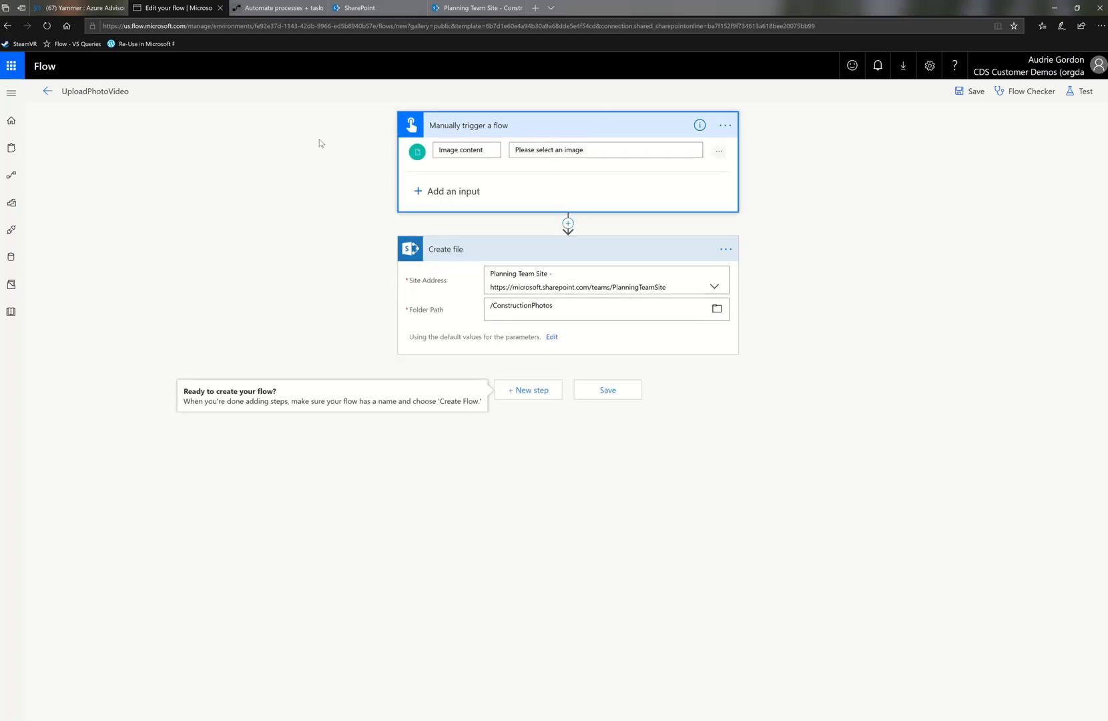
left_click(474, 152)
key("Home")
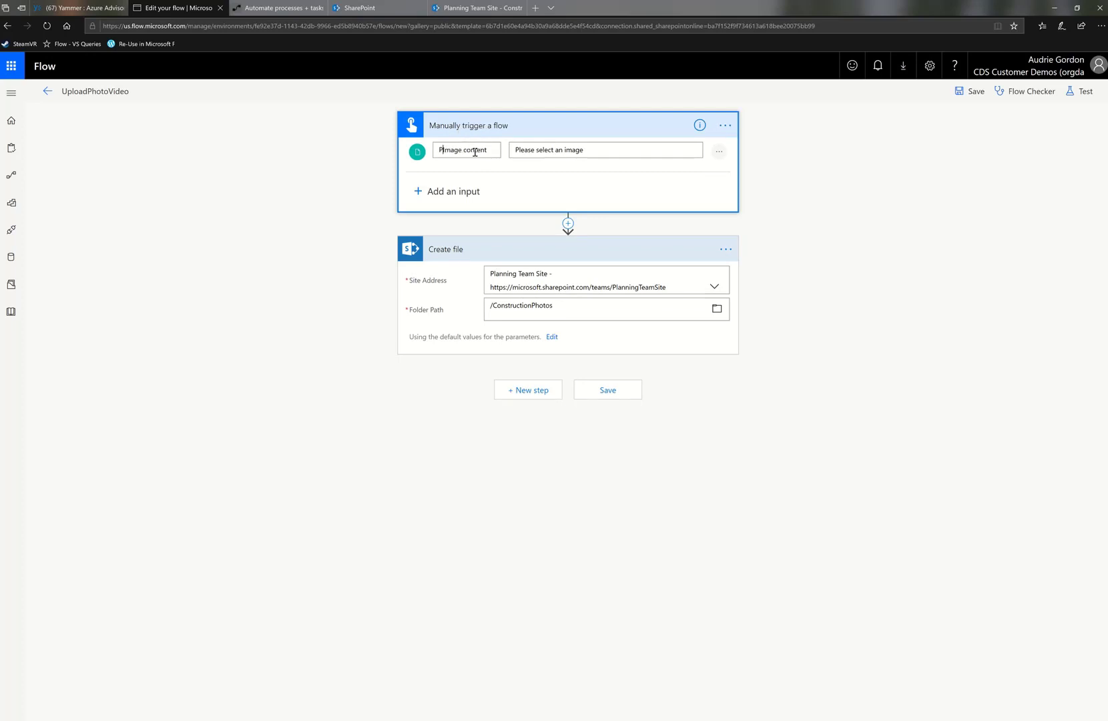
type("Photo")
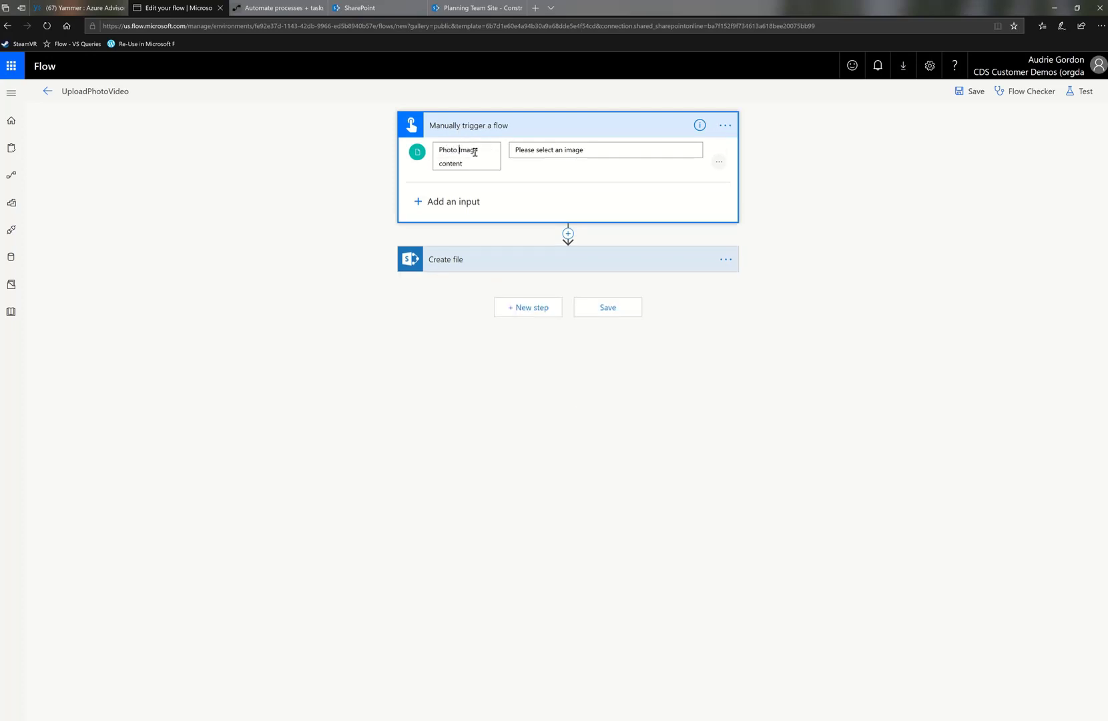
key("ctrl+shift+End")
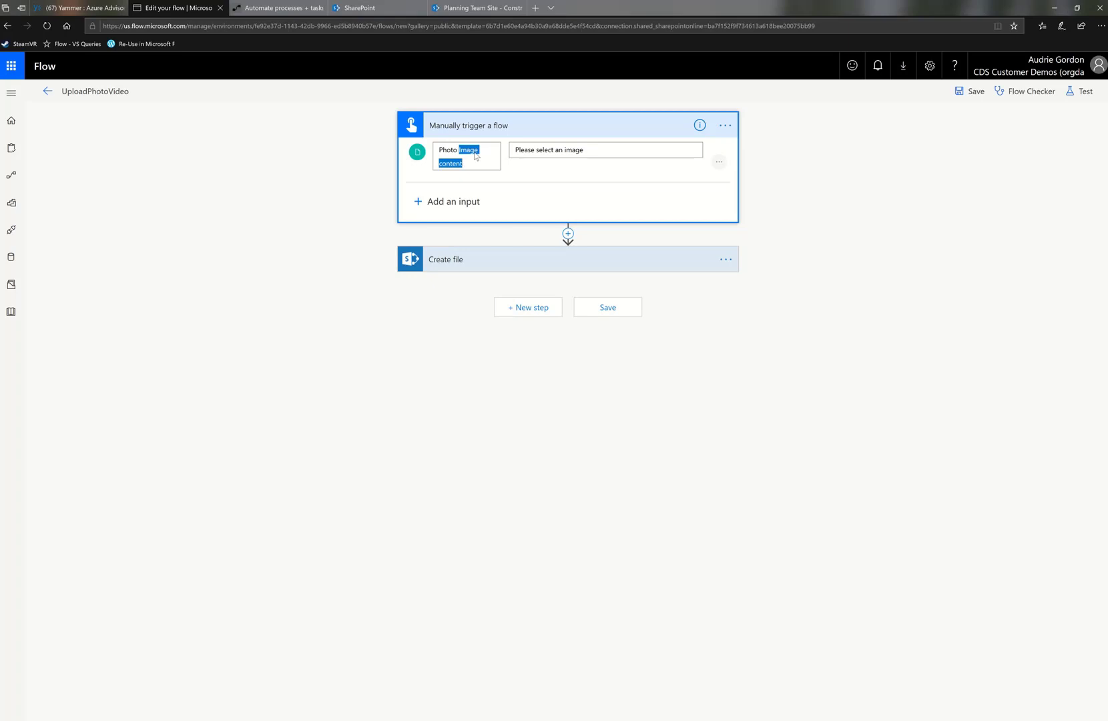
key("BackSpace")
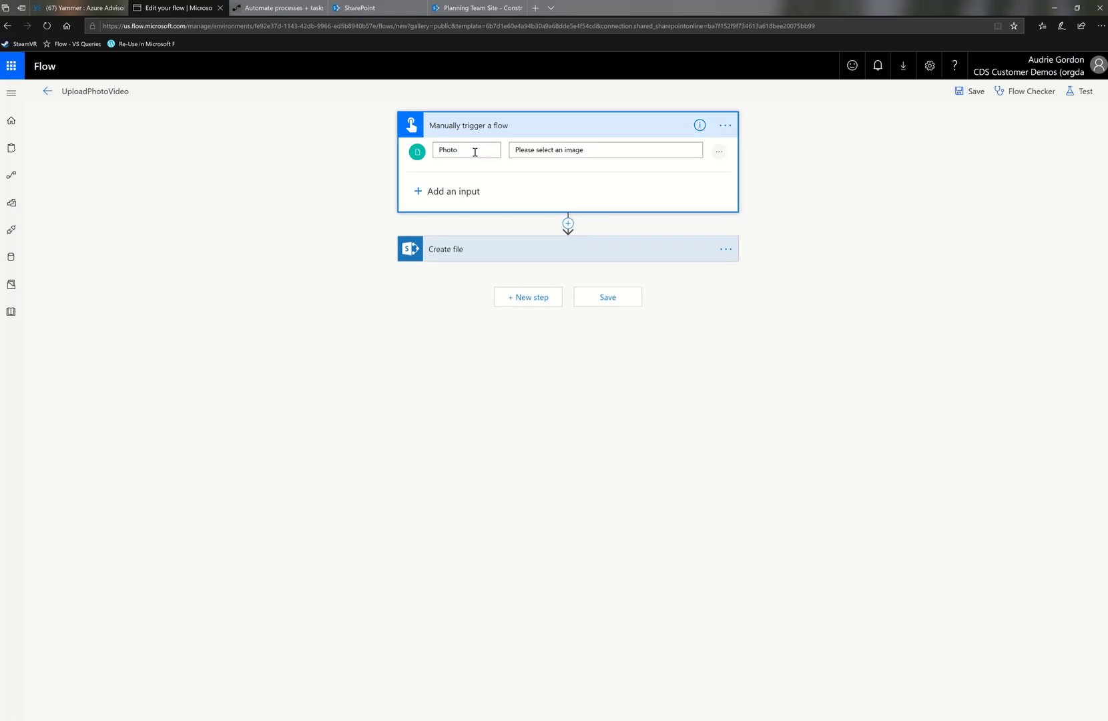
Step: Add a text input named Title to the manual trigger
left_click(468, 190)
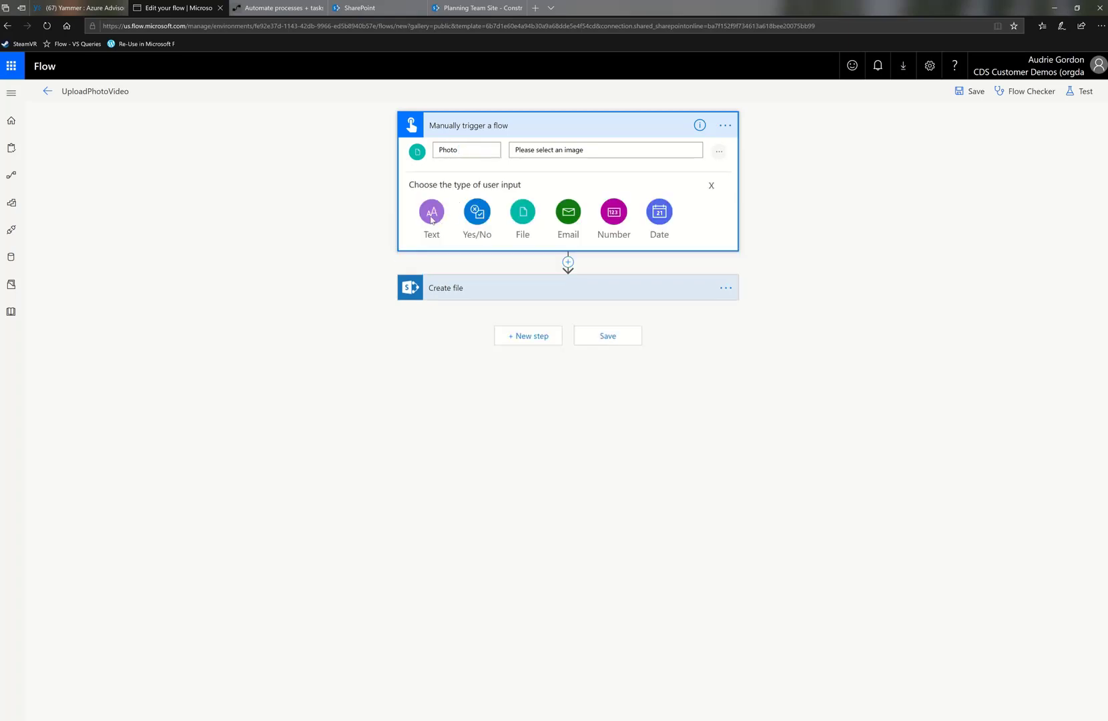
left_click(432, 214)
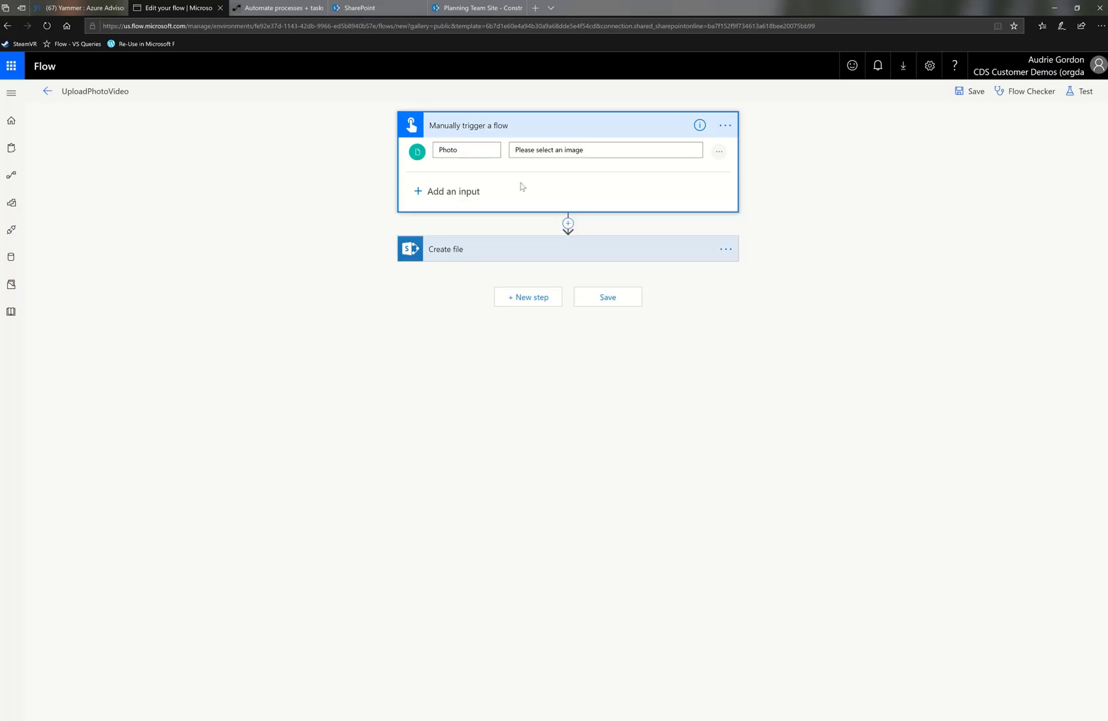
type("ReasonInput")
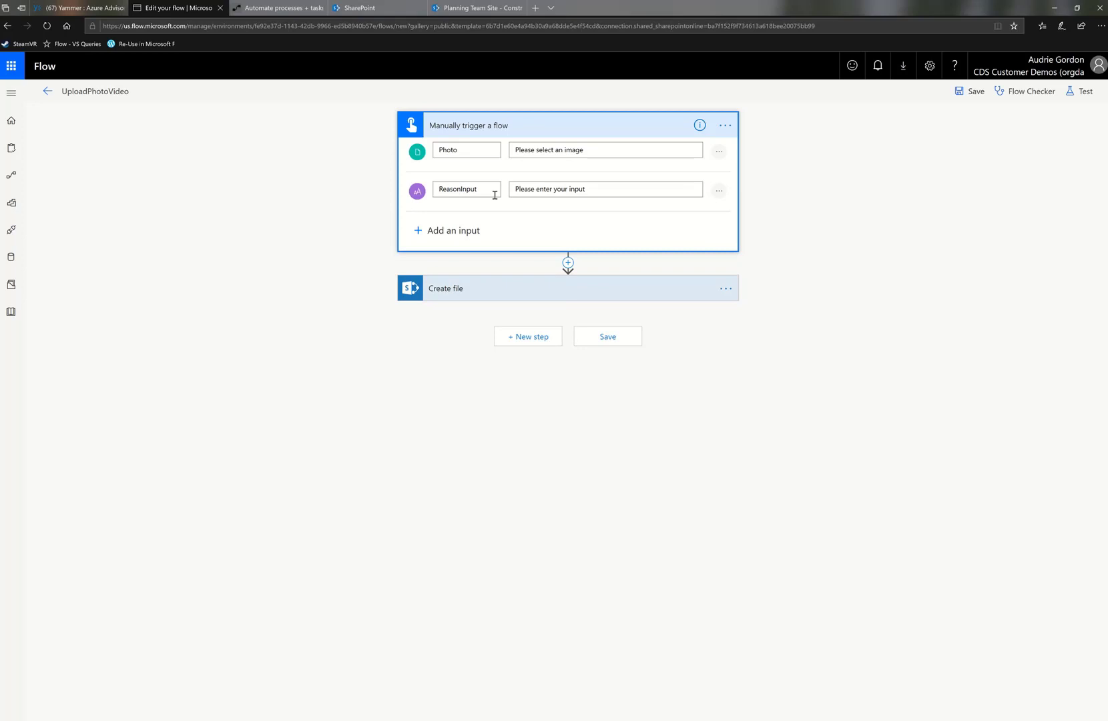
key("BackSpace")
key("BackSpace")
key("BackSpace")
key("BackSpace")
key("BackSpace")
key("BackSpace")
key("BackSpace")
key("BackSpace")
key("BackSpace")
key("BackSpace")
key("BackSpace")
type("Title")
Step: Add a second text input named Purpose to the manual trigger
left_click(419, 231)
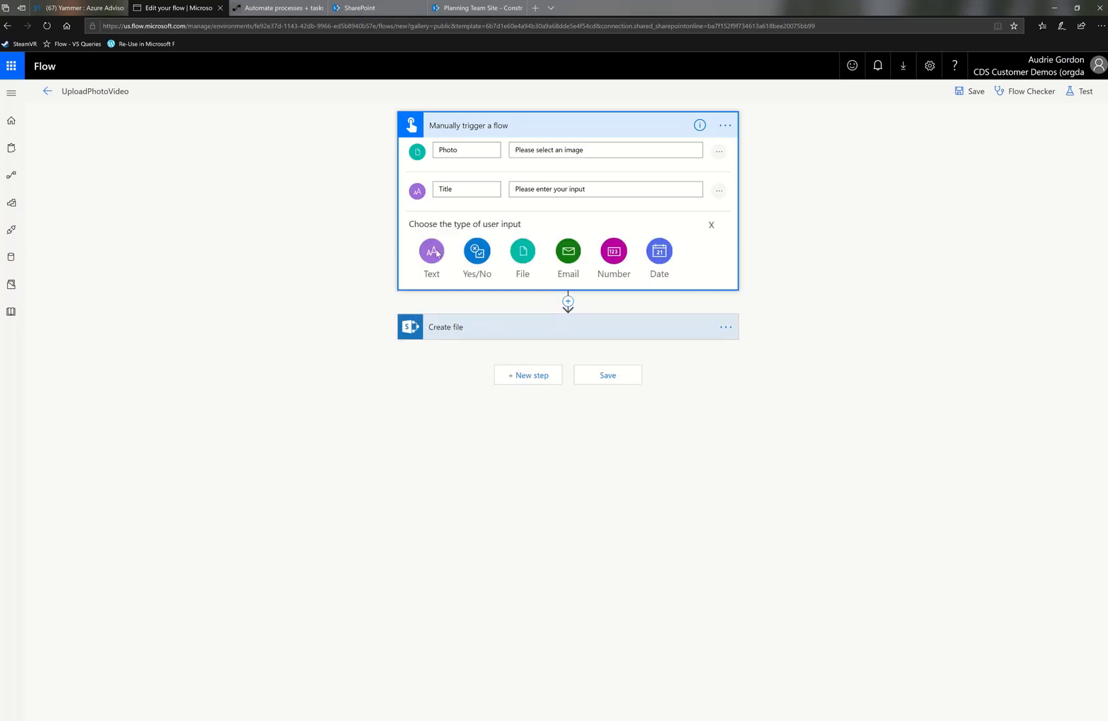
left_click(432, 251)
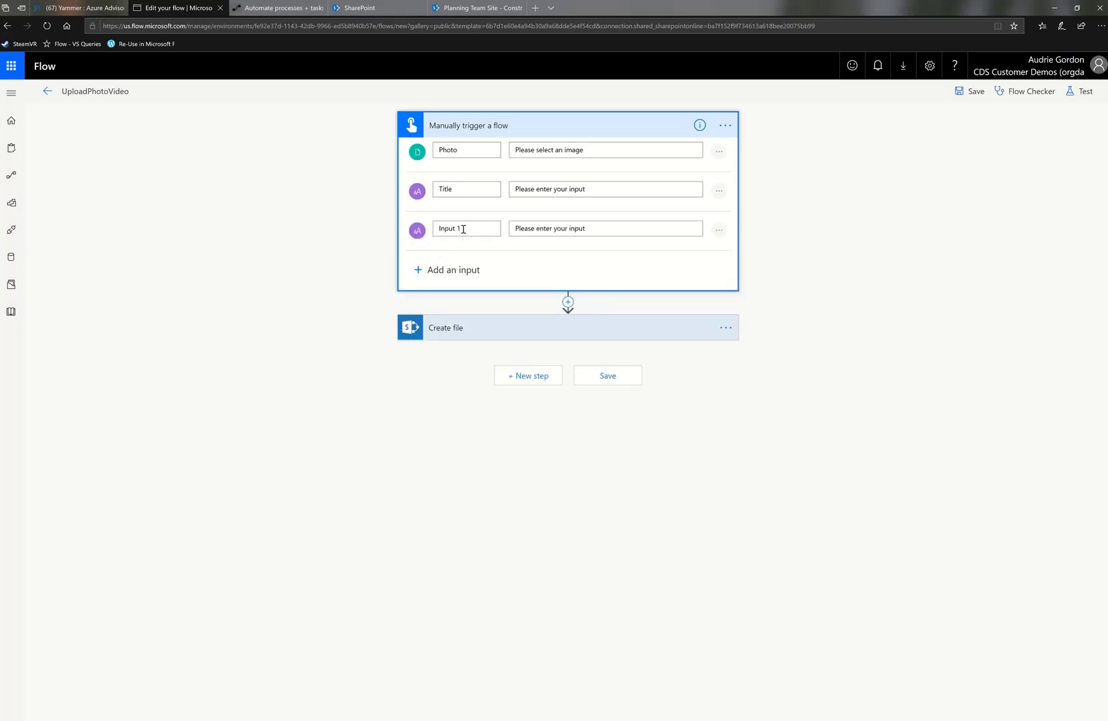
type("Re")
key("ctrl+a")
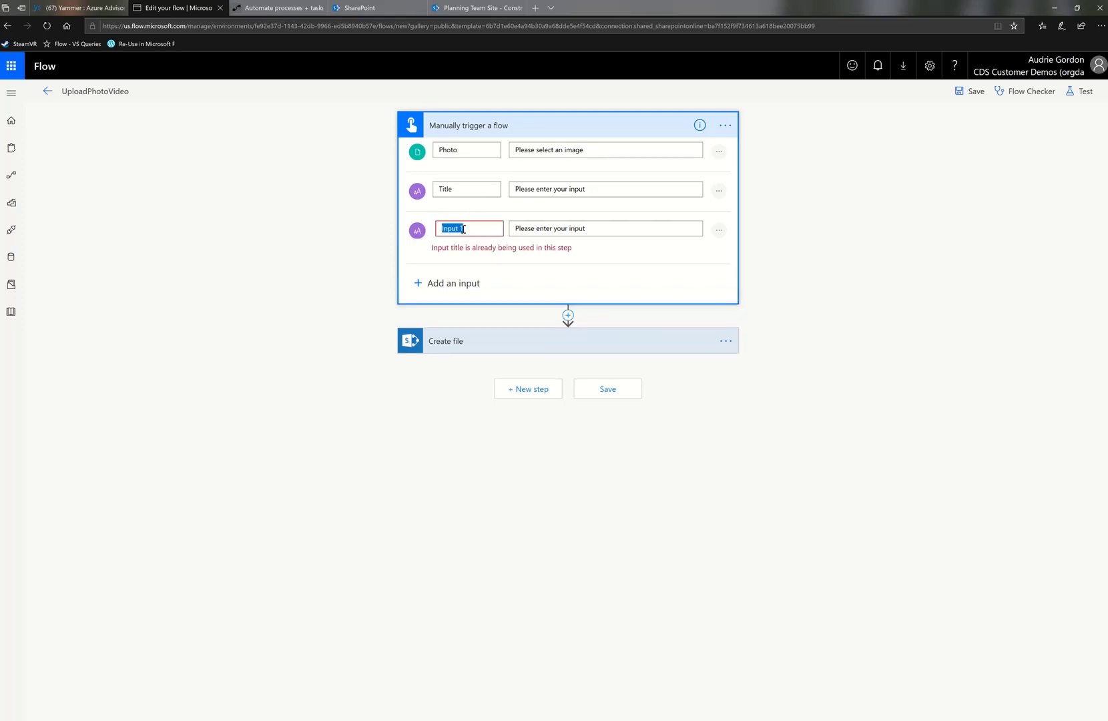
type("Purpose")
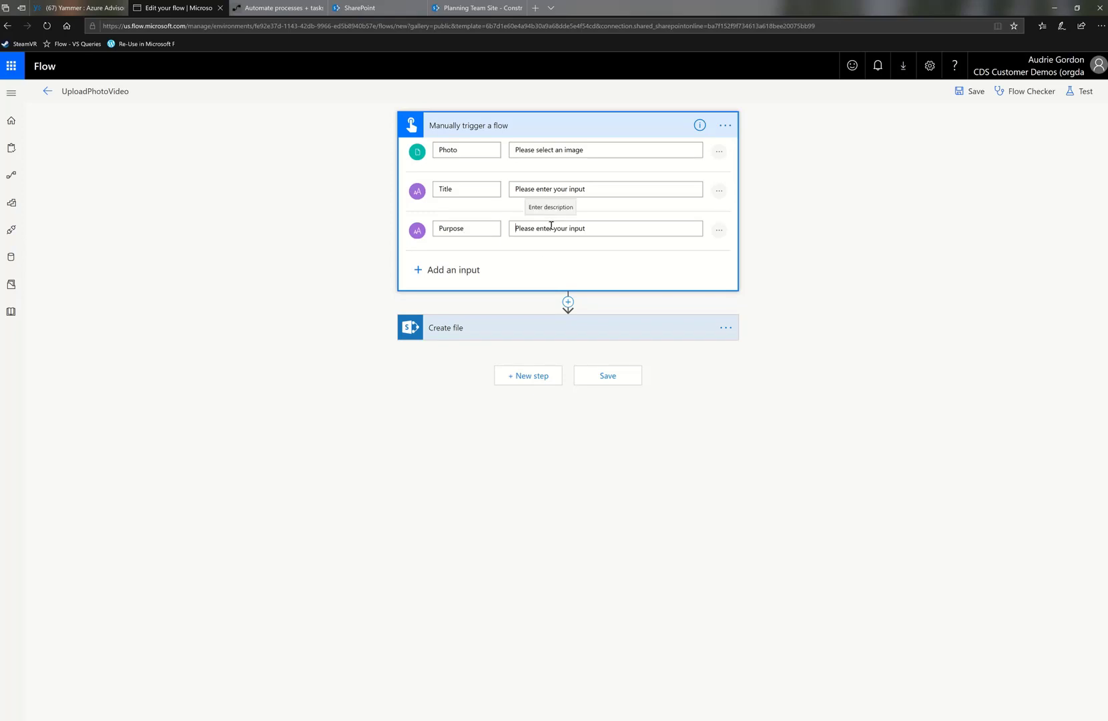
Step: Check the input names on the FlowApps slide in PowerPoint, and rename the Title and Purpose inputs as Subject and BusinessReason
key("alt+Tab")
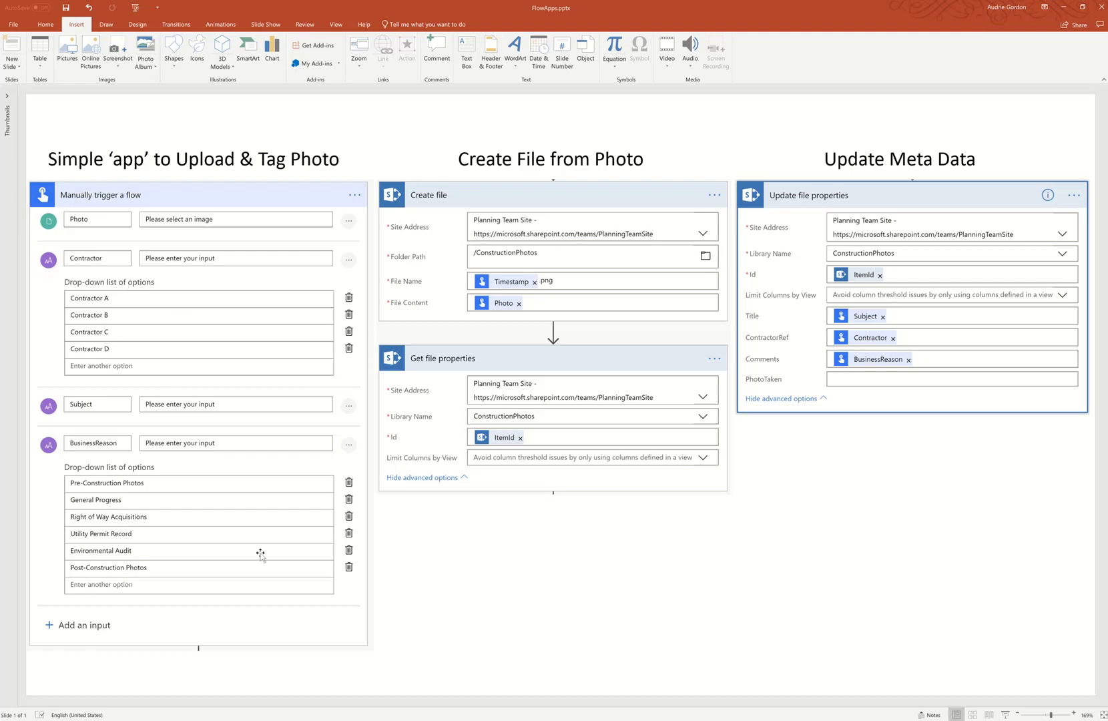
left_click(1065, 7)
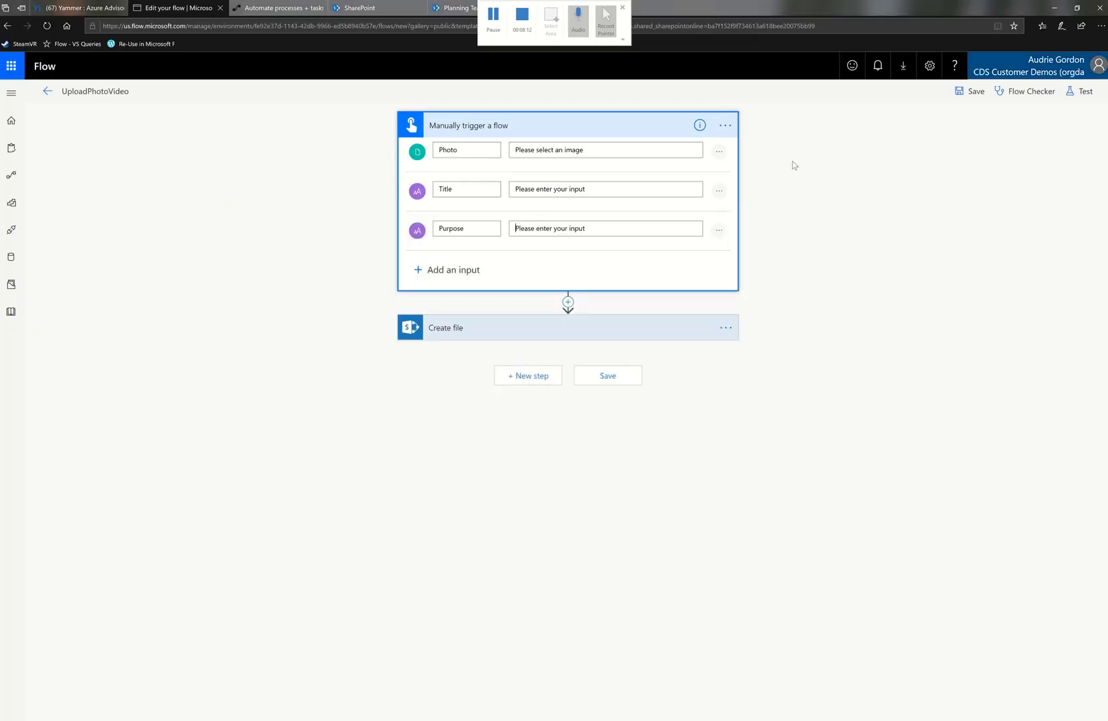
left_click(465, 183)
double_click(465, 183)
type("Subjec")
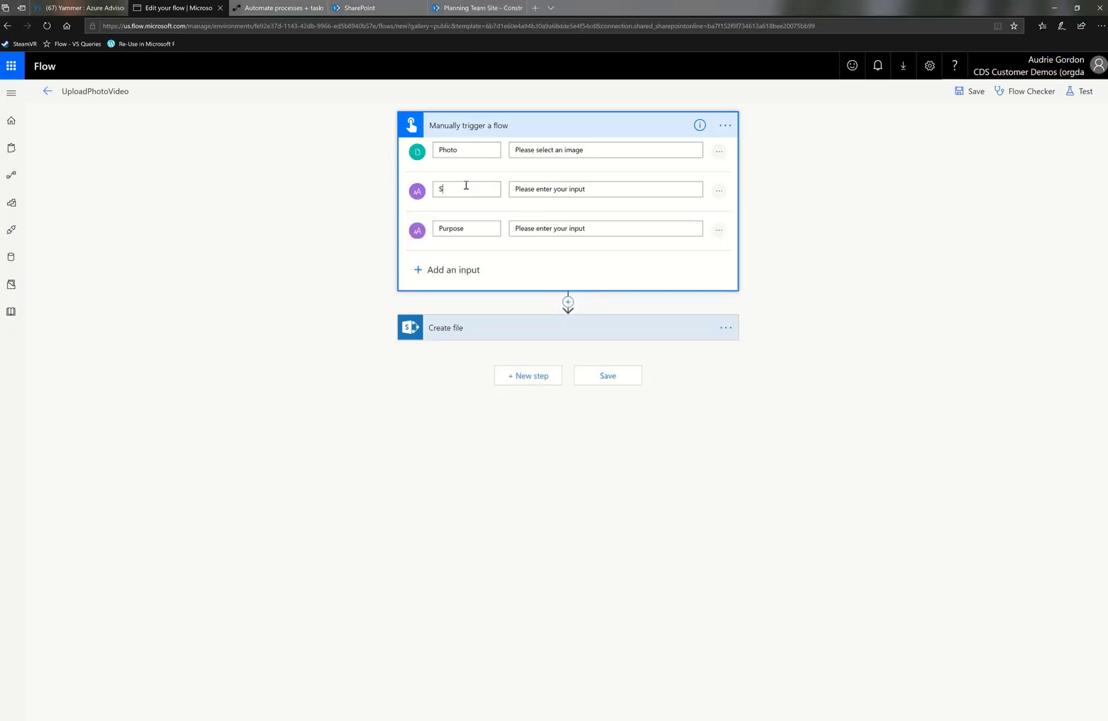
type("t")
left_click(473, 226)
double_click(473, 226)
type("BusinessReason")
Step: Give the BusinessReason input a drop-down list of options with Pre-Construction Photos as the first option
left_click(548, 230)
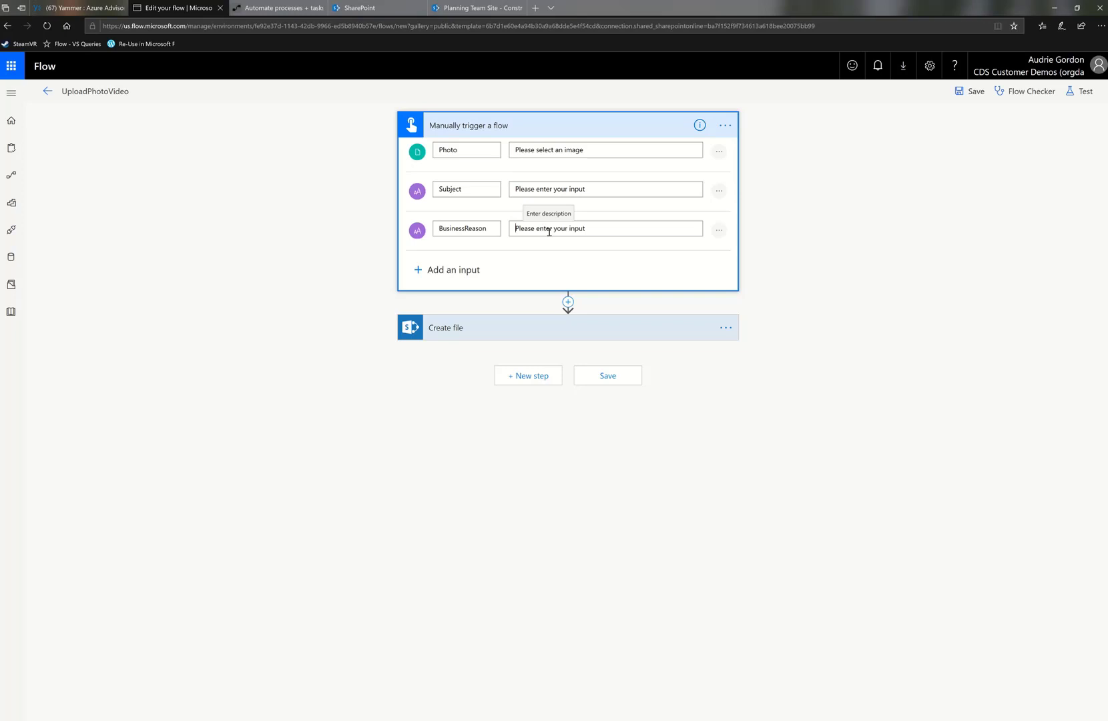
left_click(720, 232)
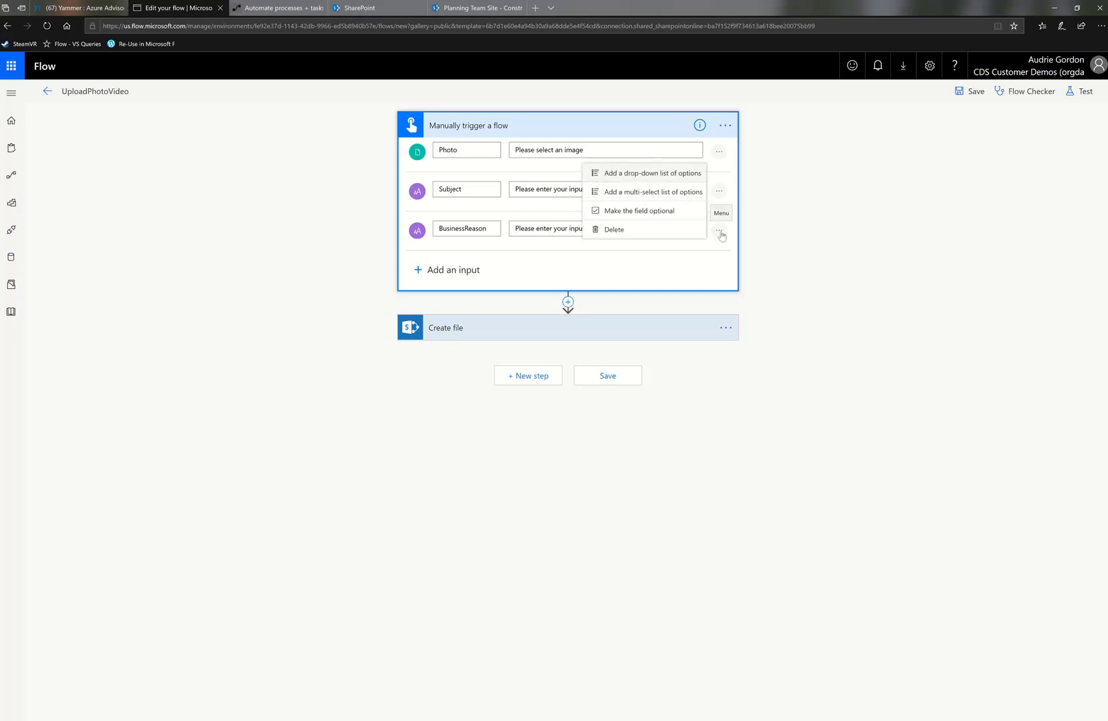
left_click(661, 178)
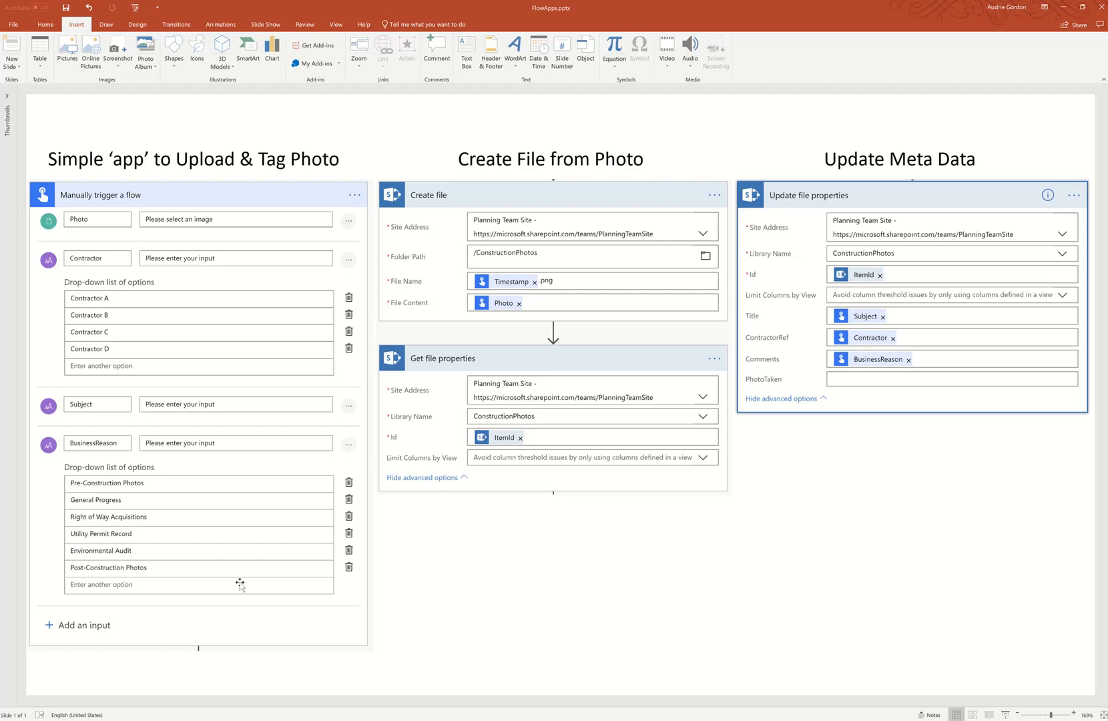
key("alt+Tab")
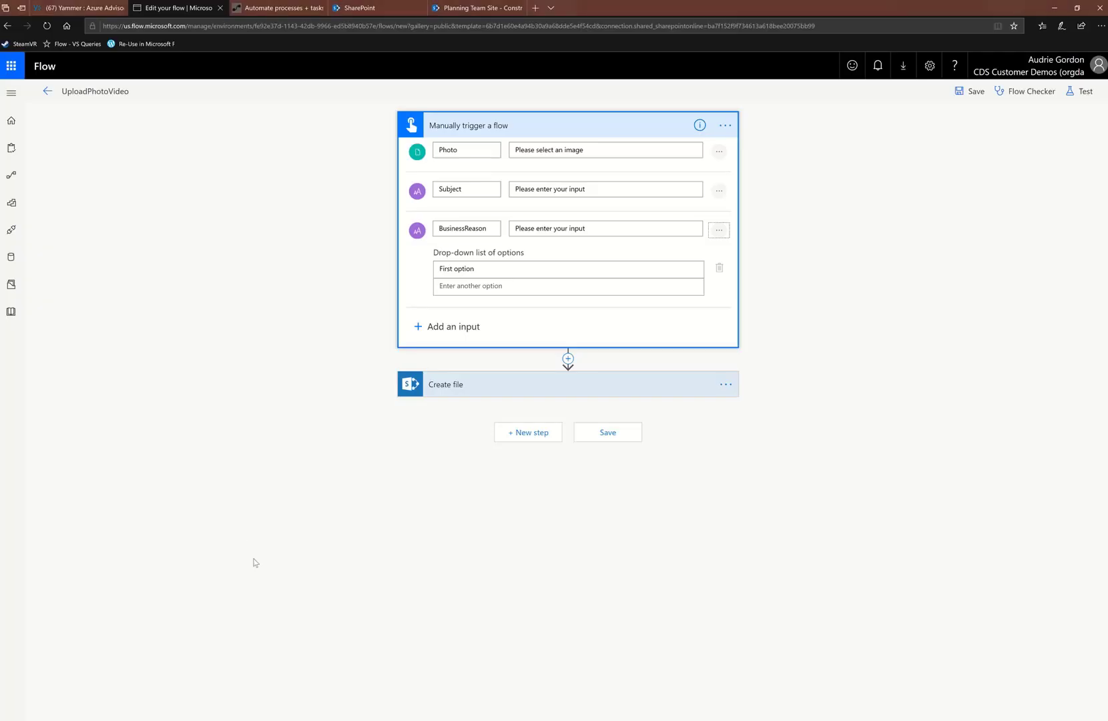
left_click(641, 268)
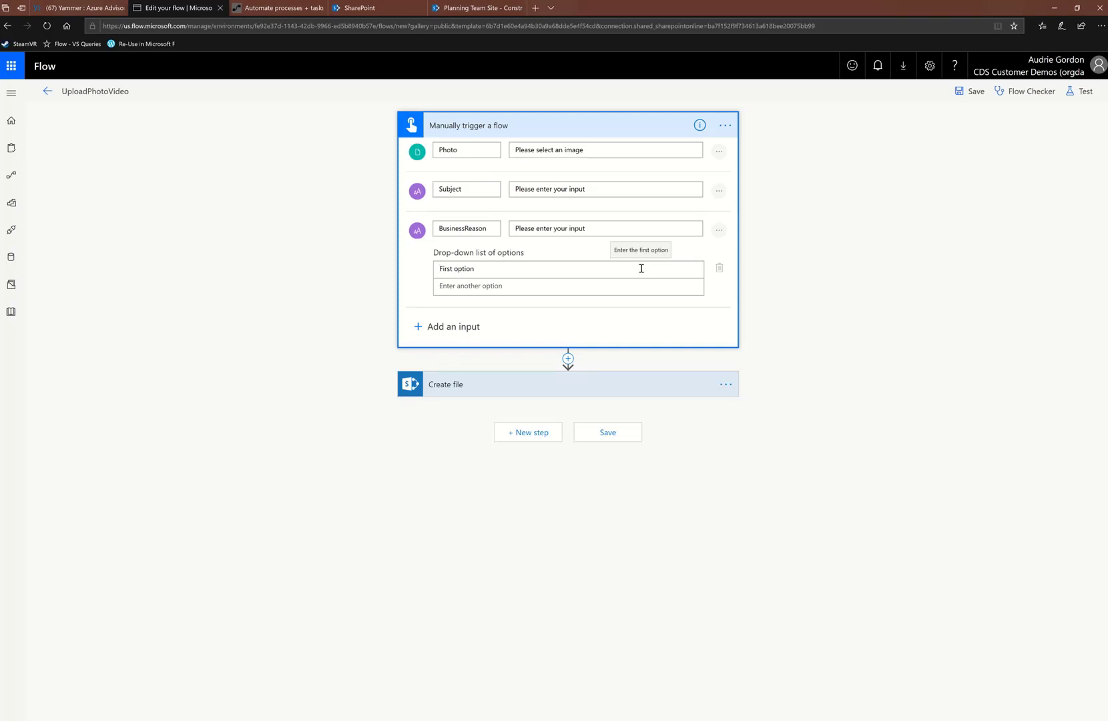
key("Home")
type("Pre-")
key("End")
key("BackSpace")
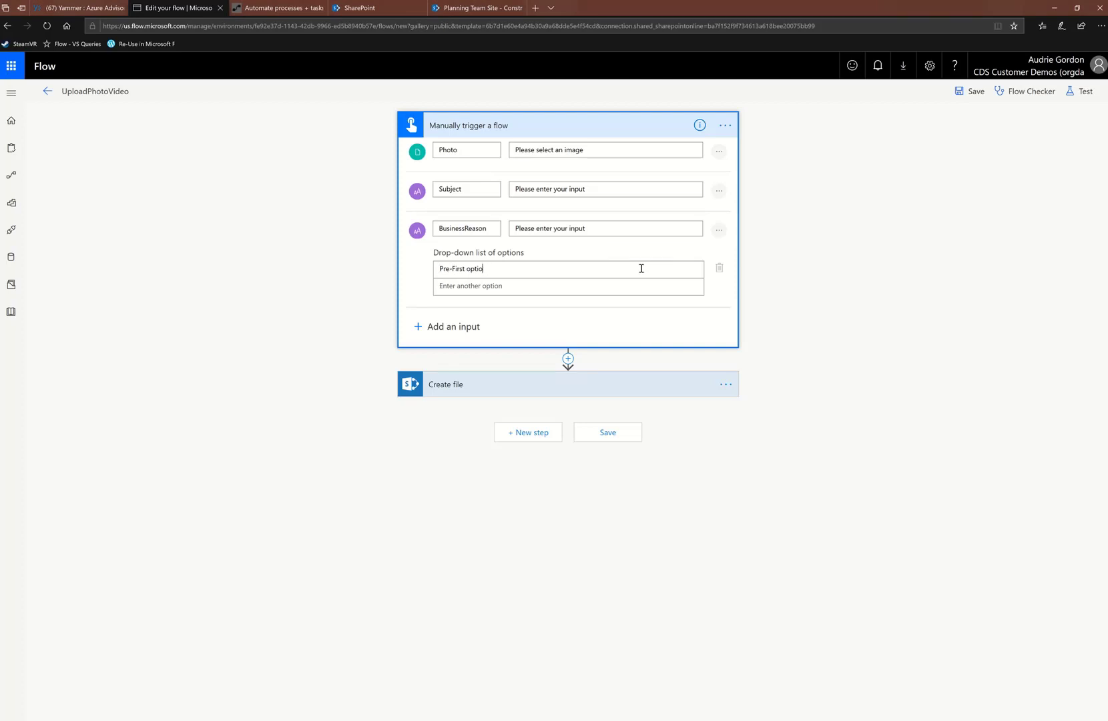
key("BackSpace")
key("BackSpace")
key("BackSpace")
key("BackSpace")
key("BackSpace")
key("BackSpace")
key("BackSpace")
key("BackSpace")
key("BackSpace")
key("BackSpace")
key("BackSpace")
type("Construction Photos")
key("Tab")
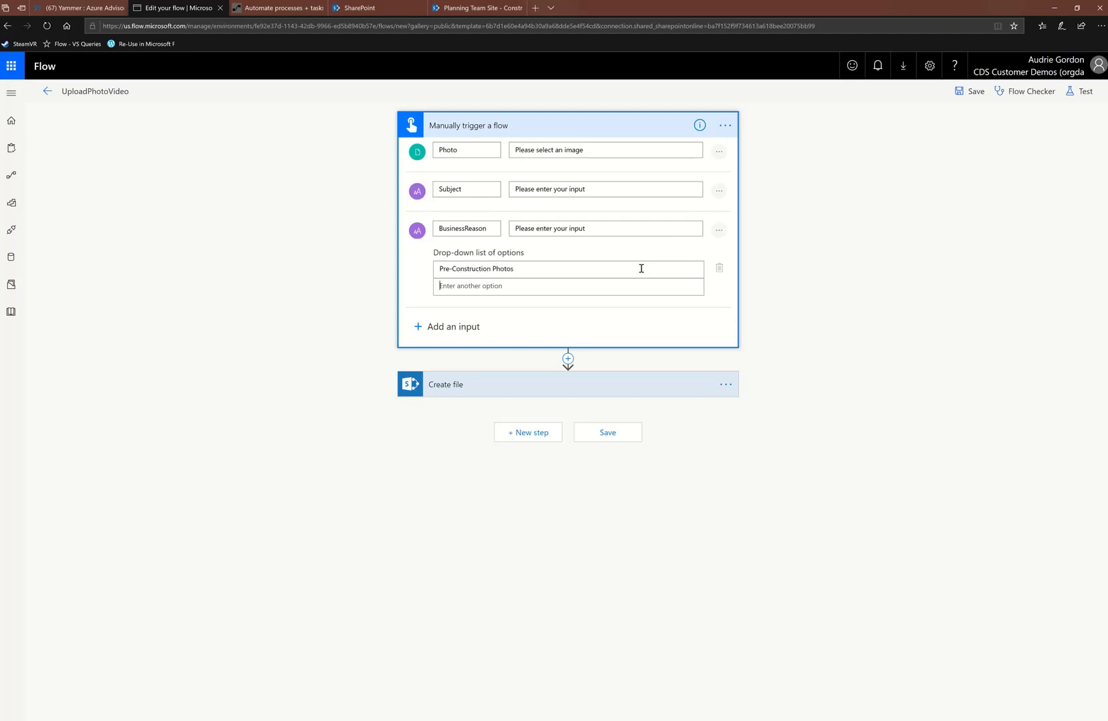
Step: Add General Progress and Post-Construction Photos to the BusinessReason input's drop-down options
type("General Proc")
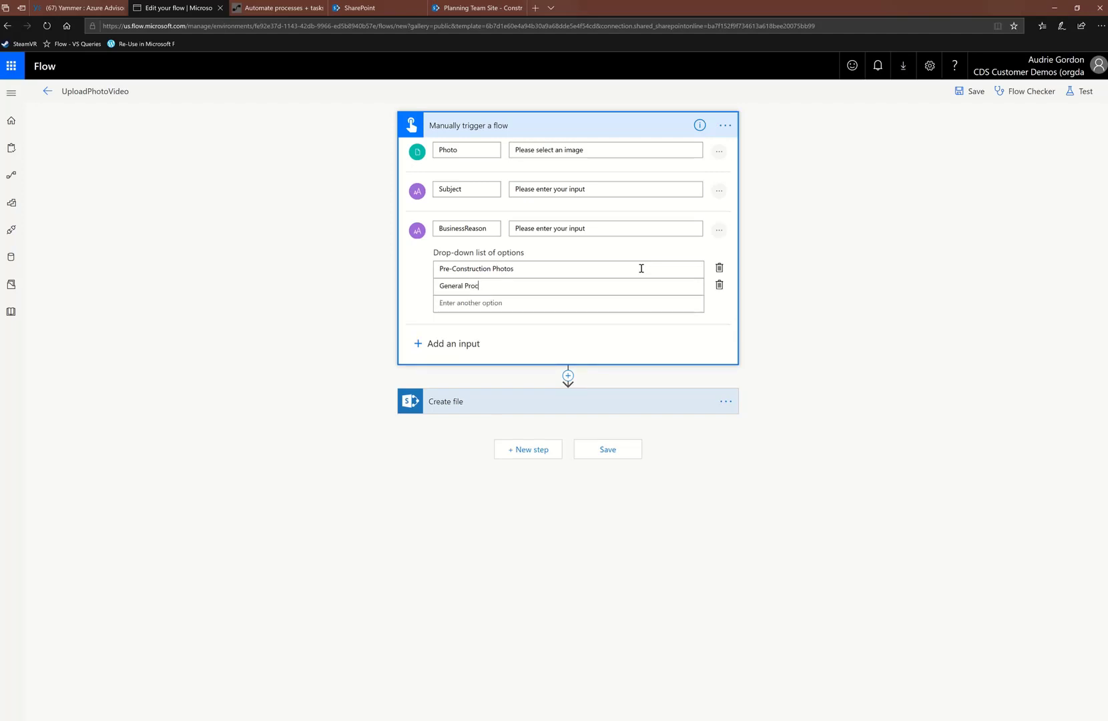
key("BackSpace")
type("gress")
key("Tab")
type("Post-Construction")
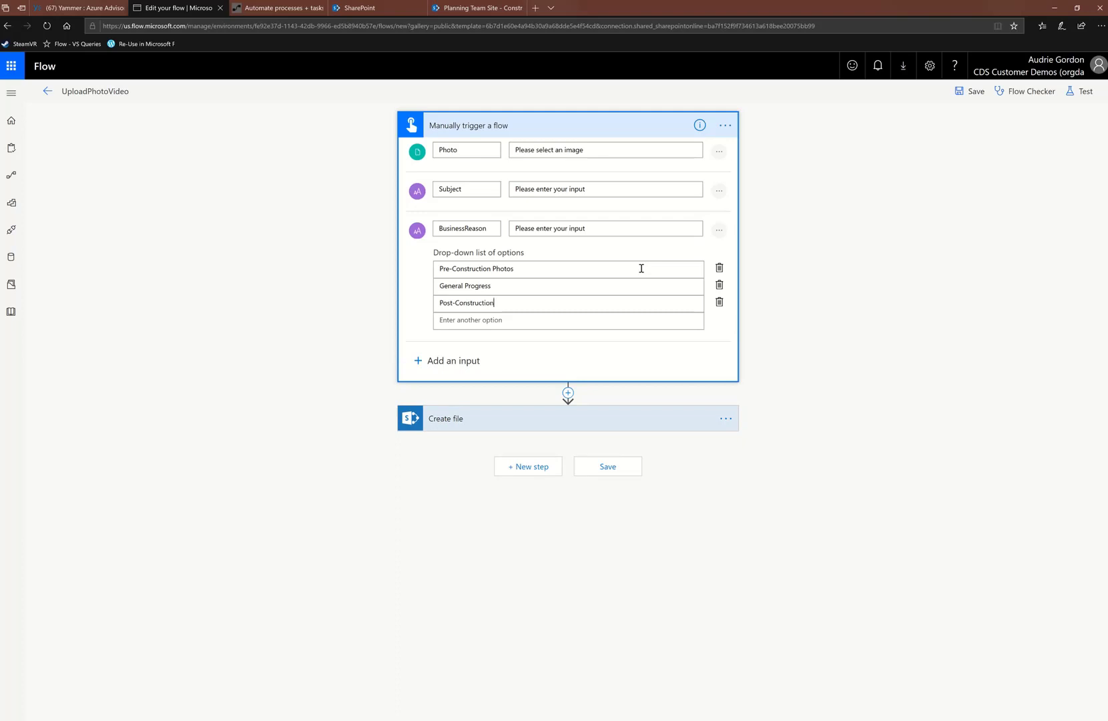
type(" Photos")
left_click(626, 287)
Step: Add a third text input named Contract Name to the manual trigger
left_click(419, 361)
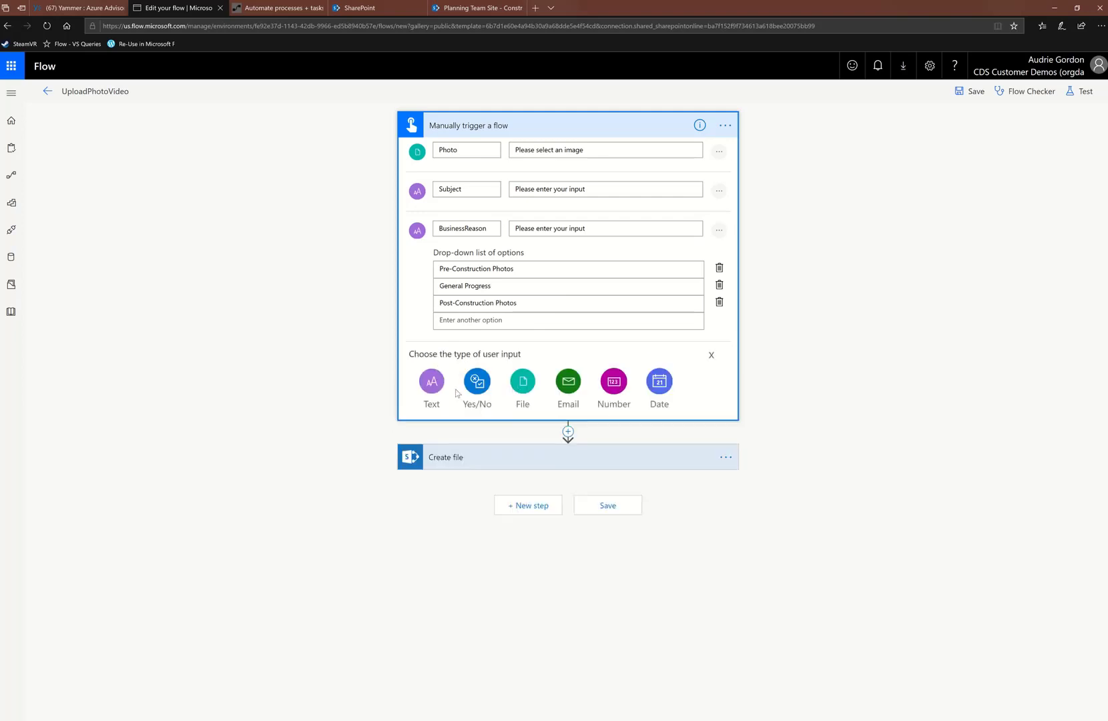
left_click(435, 386)
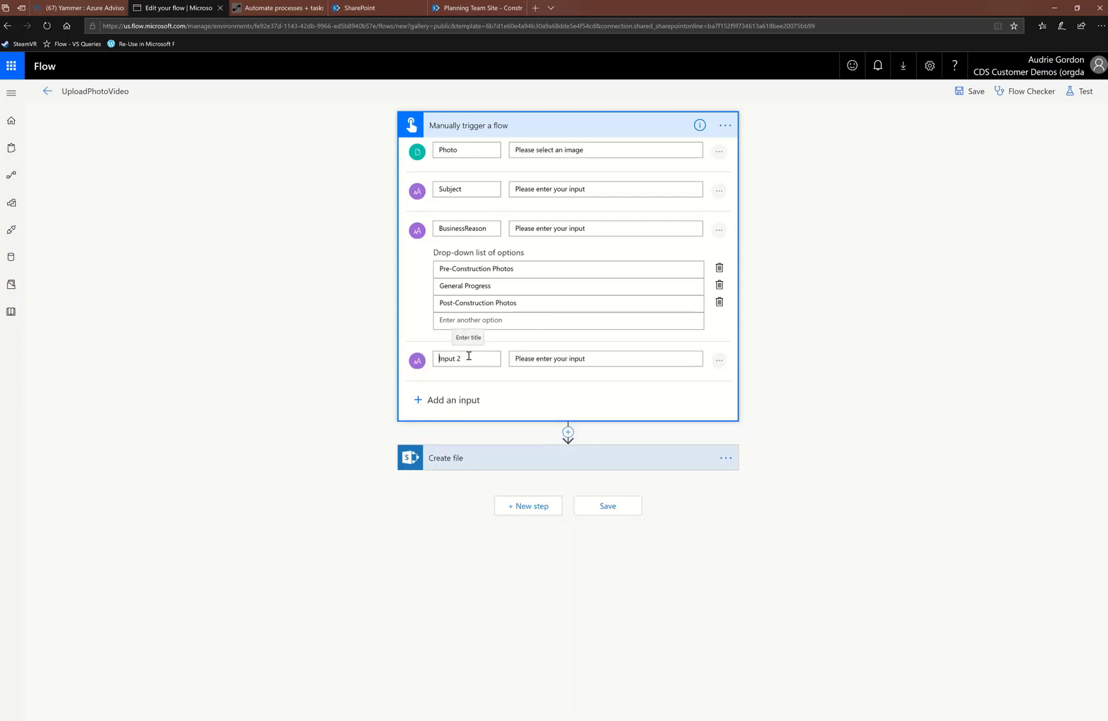
type("Contract Name")
key("shift+Right")
key("shift+Right")
key("shift+Right")
key("shift+Right")
key("shift+Right")
key("shift+Right")
key("shift+Right")
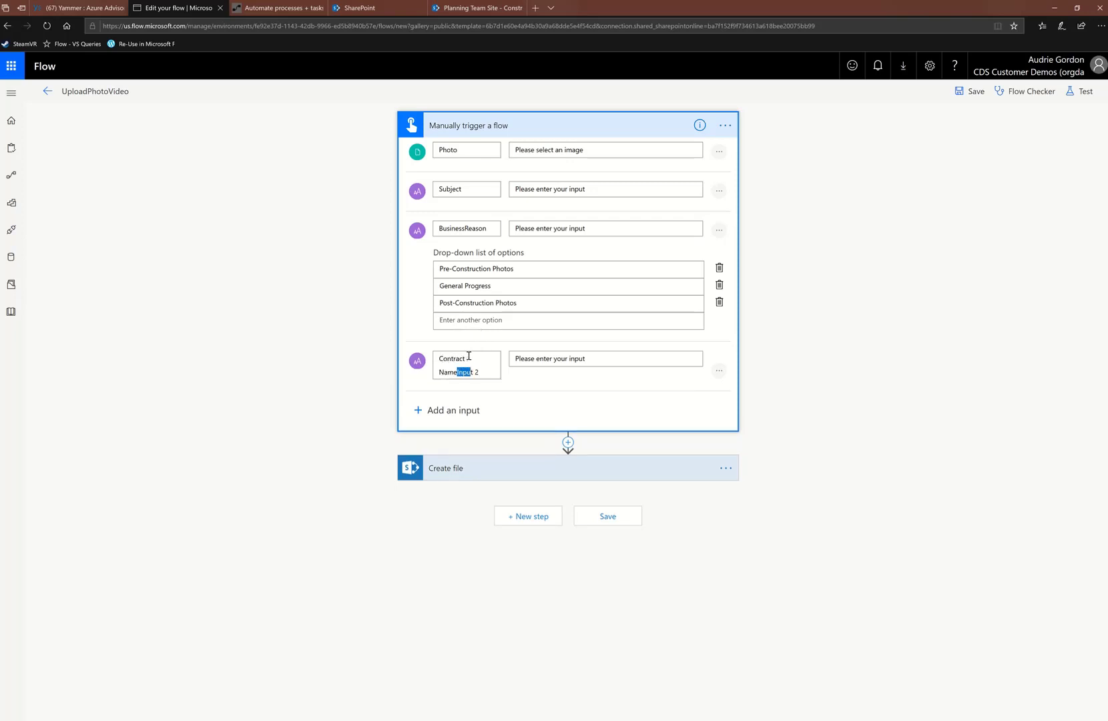
key("BackSpace")
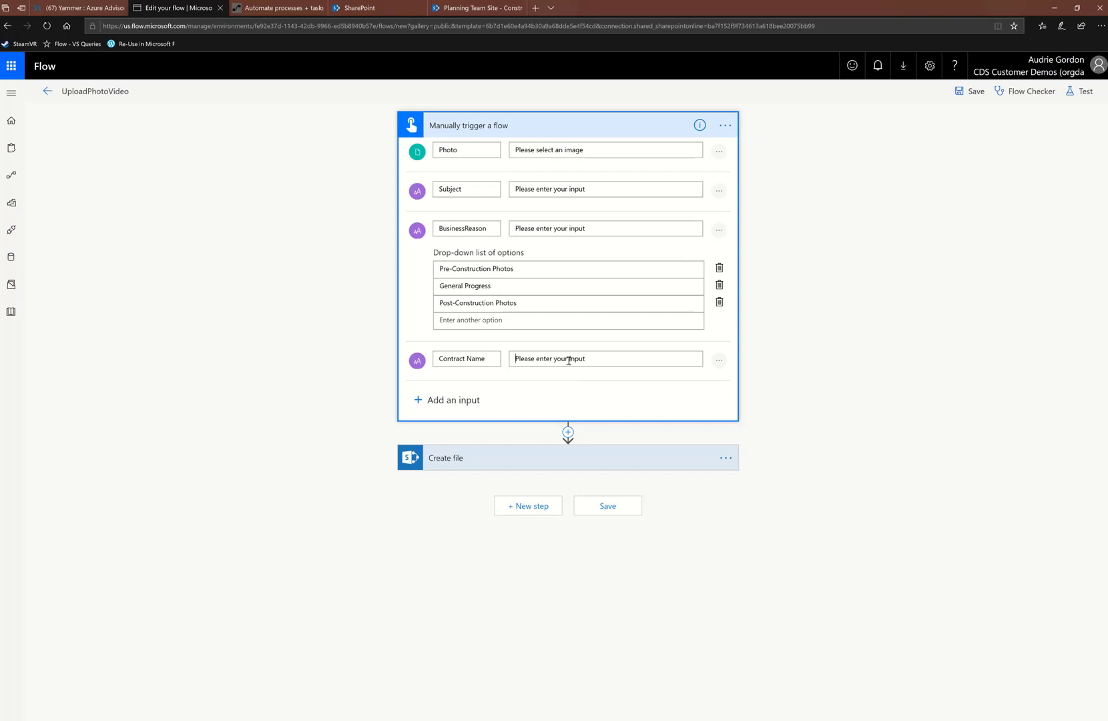
left_click(569, 359)
type("Con")
key("shift+End")
type("tractor A")
key("shift+Return")
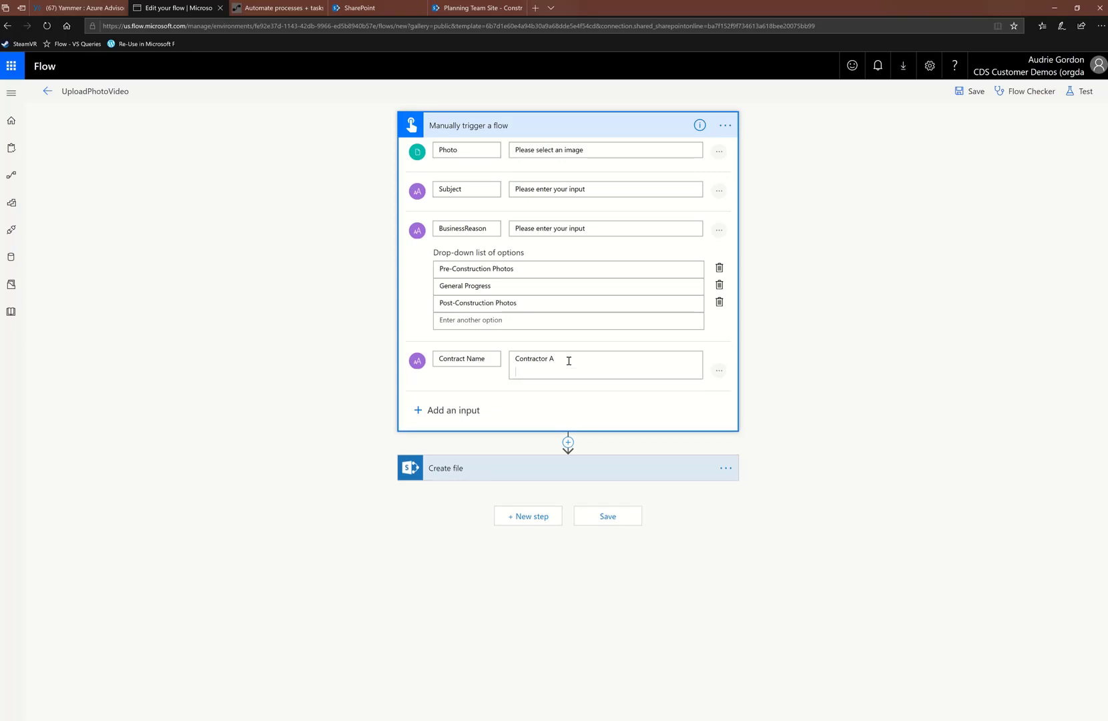
key("BackSpace")
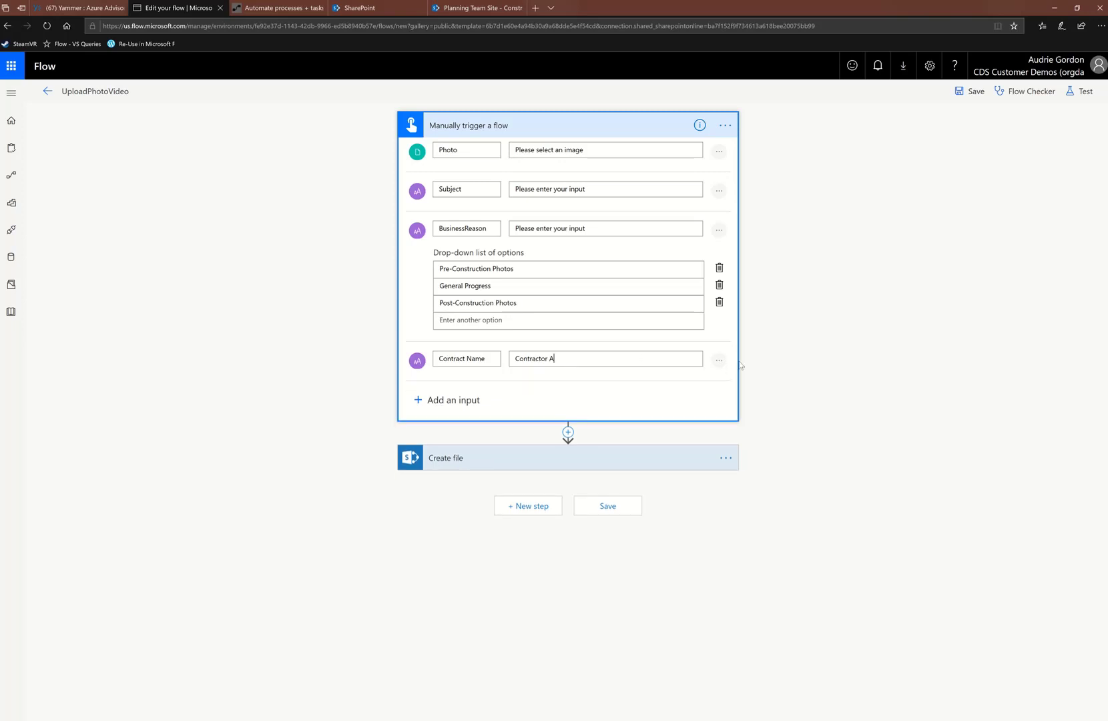
left_click_drag(580, 360, 457, 355)
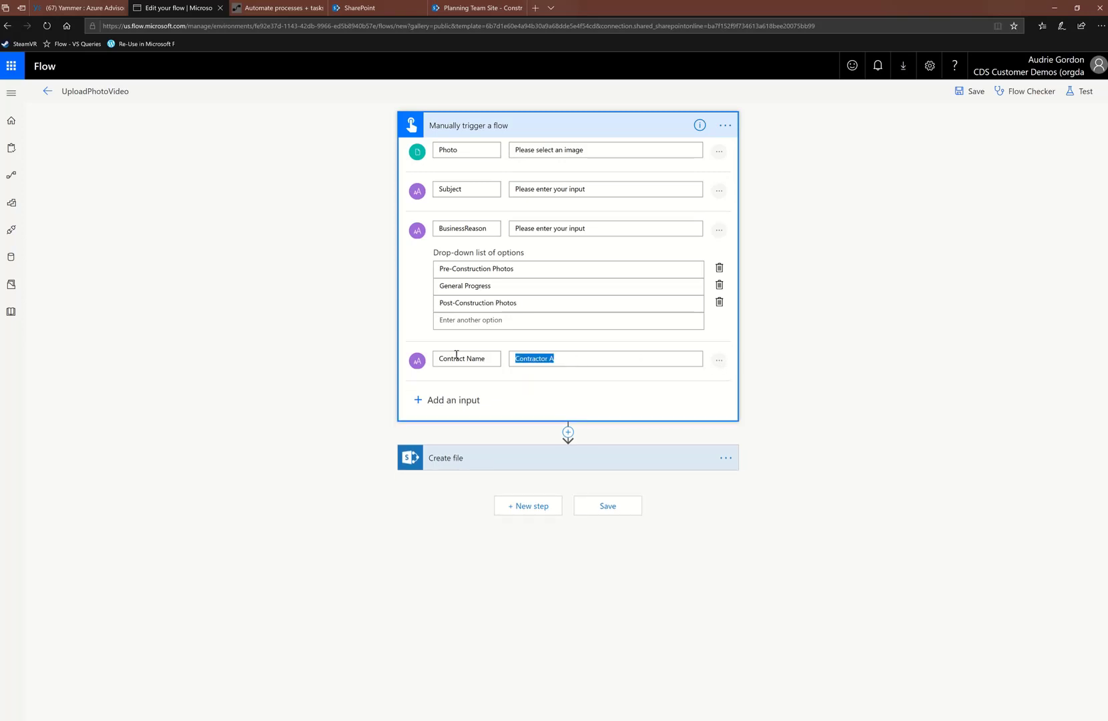
Step: Give the Contract Name input a drop-down list of options and set its description to "Please select the contractor"
left_click(717, 362)
left_click(677, 304)
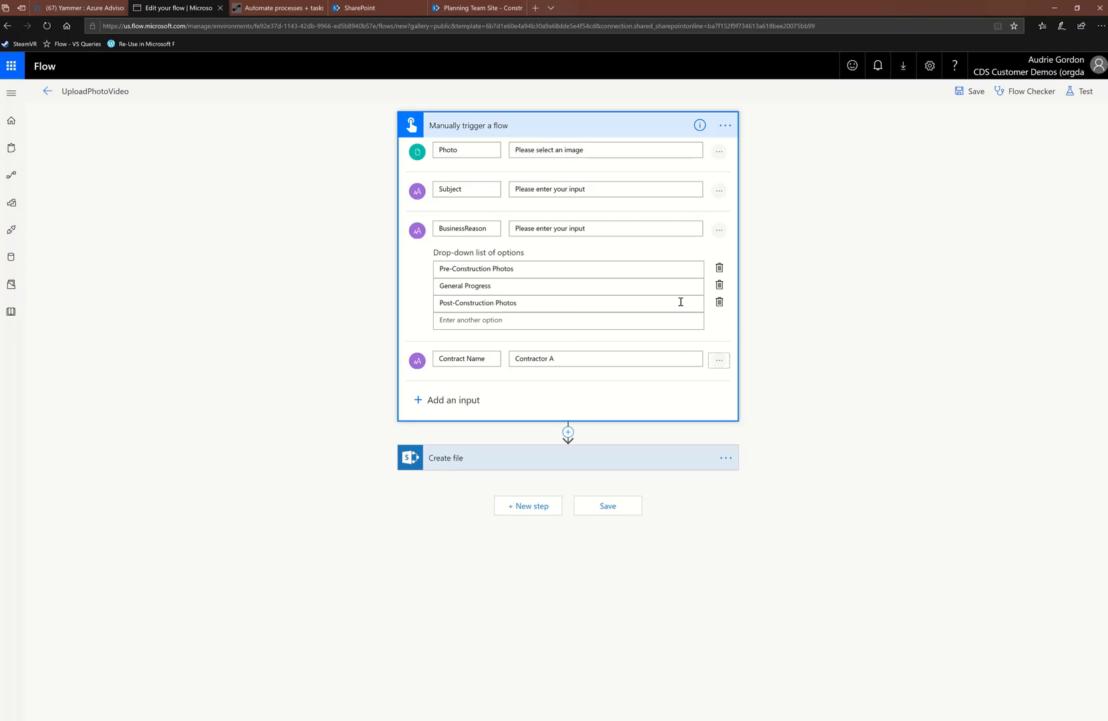
triple_click(563, 360)
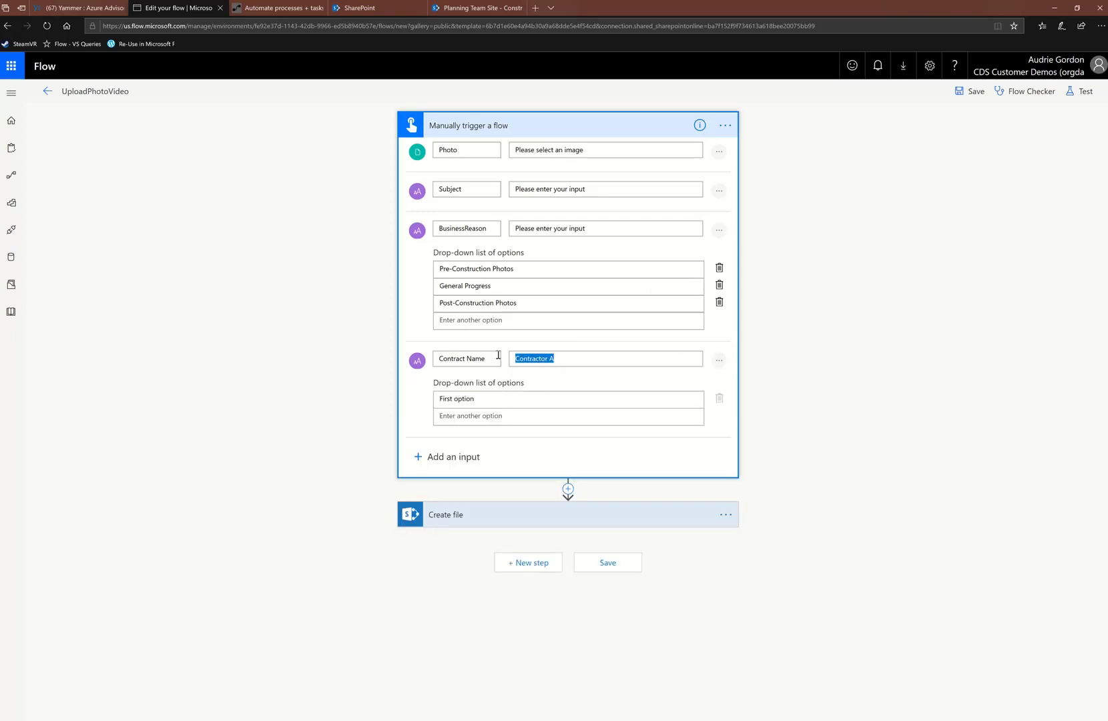
type("Please ent")
type("er the con")
key("BackSpace")
key("BackSpace")
key("BackSpace")
key("BackSpace")
key("BackSpace")
key("BackSpace")
key("BackSpace")
key("BackSpace")
key("BackSpace")
key("BackSpace")
key("BackSpace")
key("BackSpace")
key("BackSpace")
type("select the contr")
type("ctor")
Step: Set the Contract Name input's first drop-down option to Contractor A and add Contractor B as the second
left_click(493, 393)
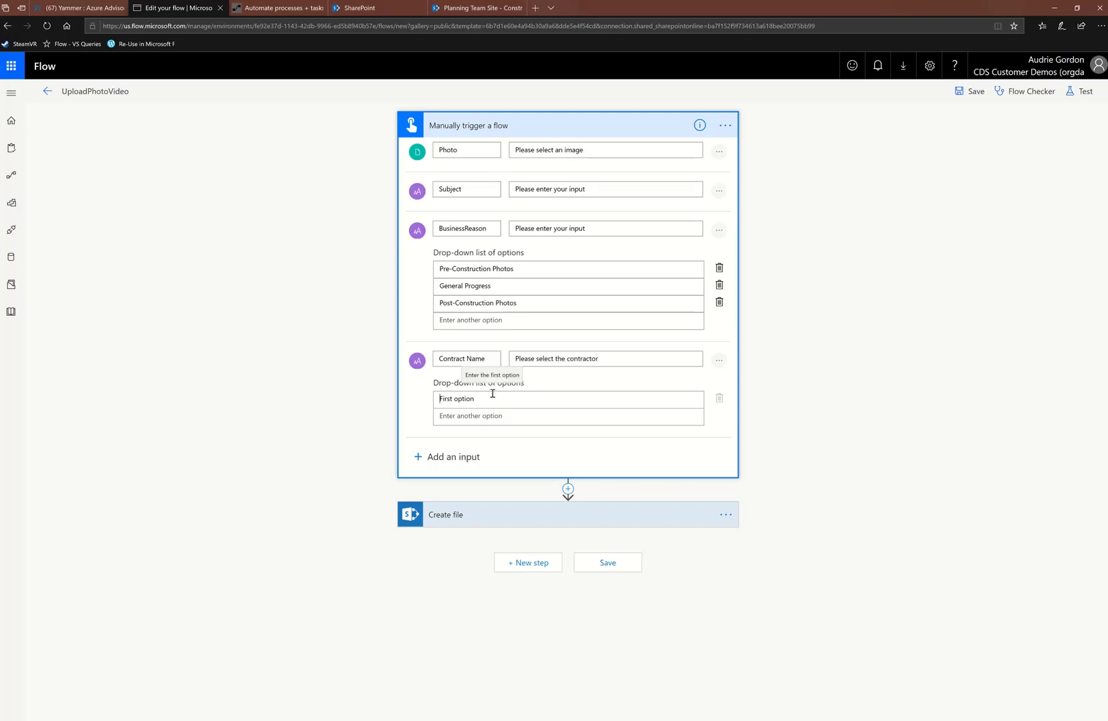
type("Con")
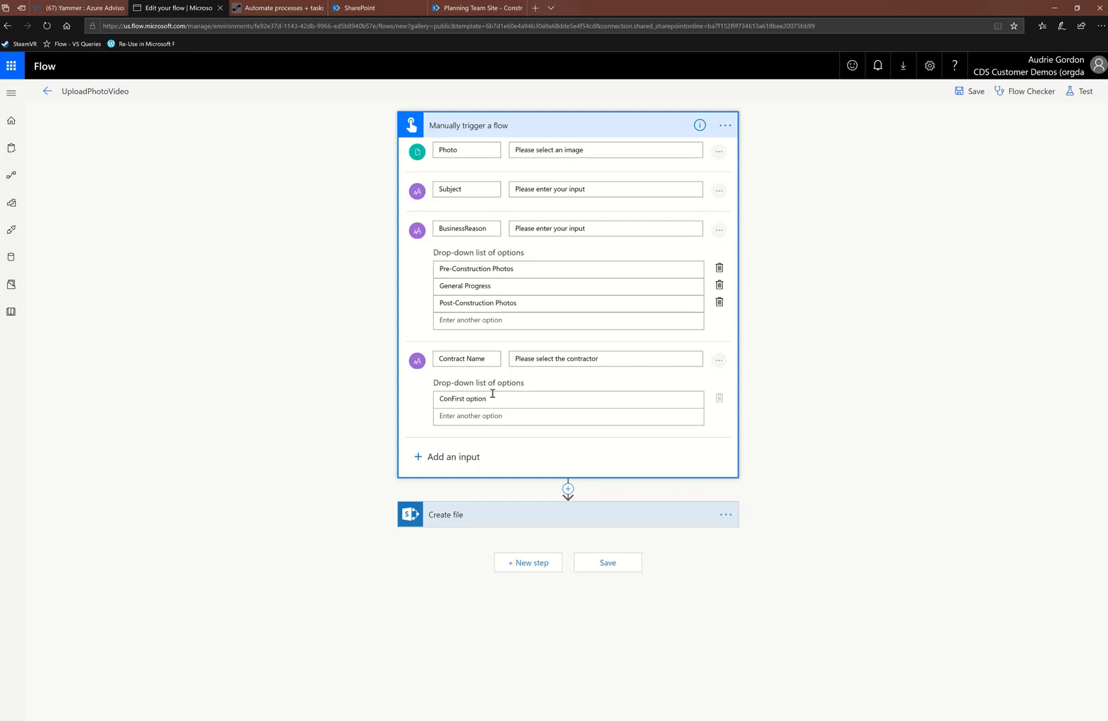
key("ctrl+a")
type("Cont")
key("BackSpace")
key("BackSpace")
key("BackSpace")
type("ontractor Contractor B")
key("Tab")
Step: Add Contractor C and Contractor D to the Contract Name input's drop-down options
type("Contra")
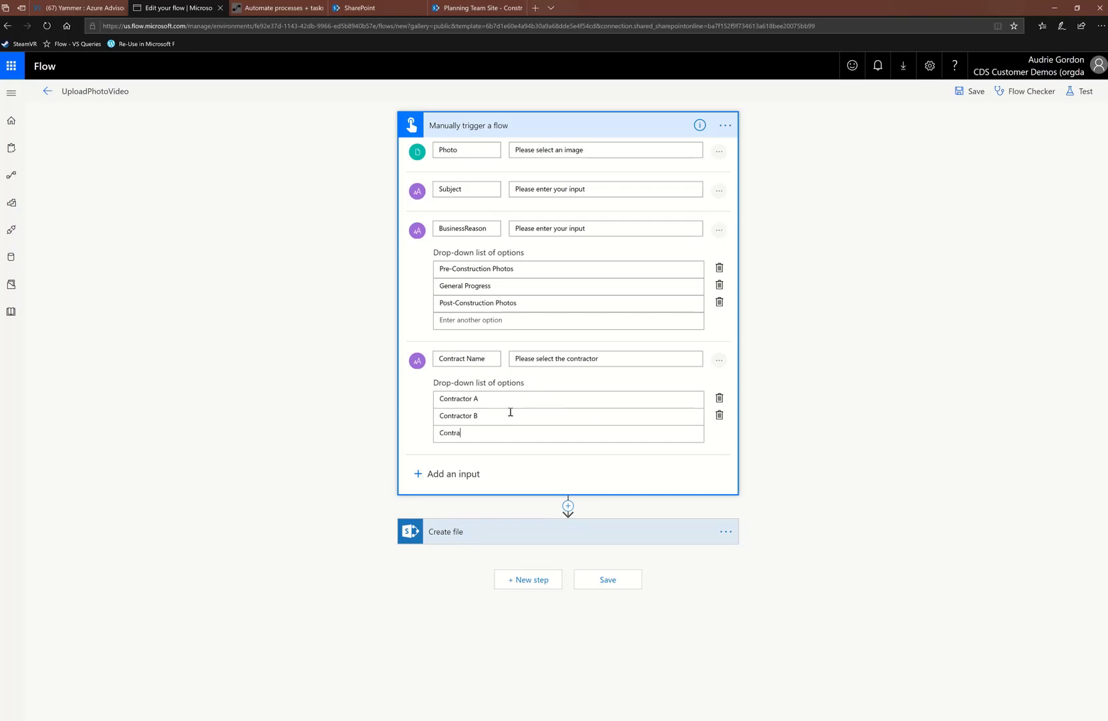
type("ctor")
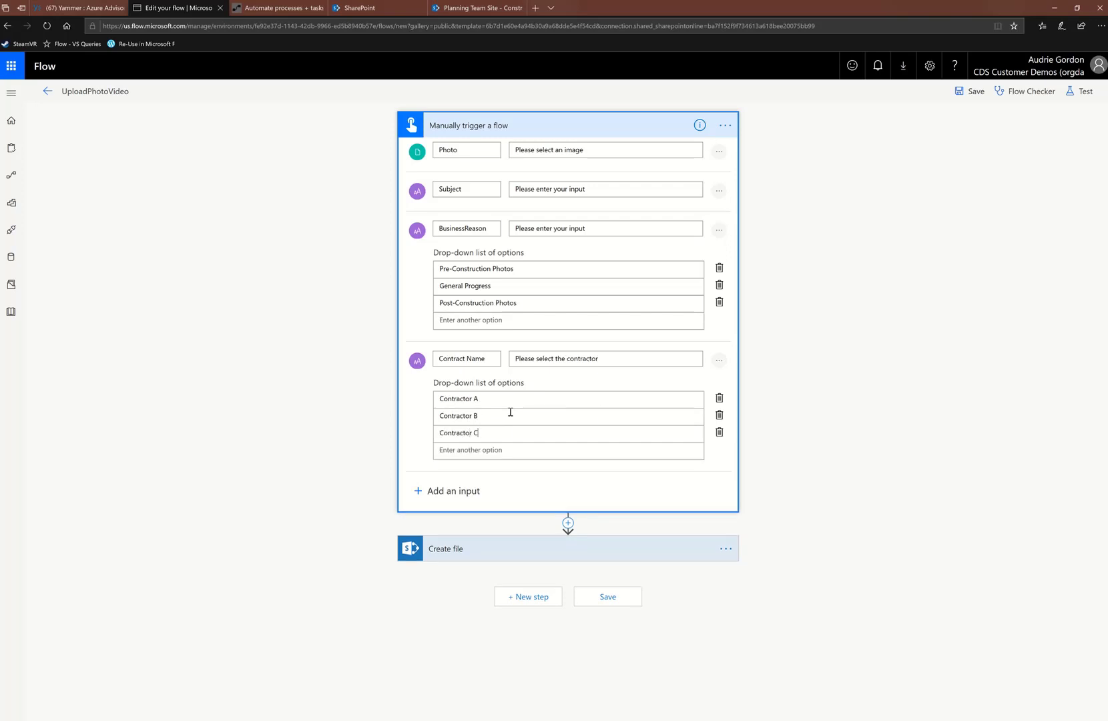
type("Contra")
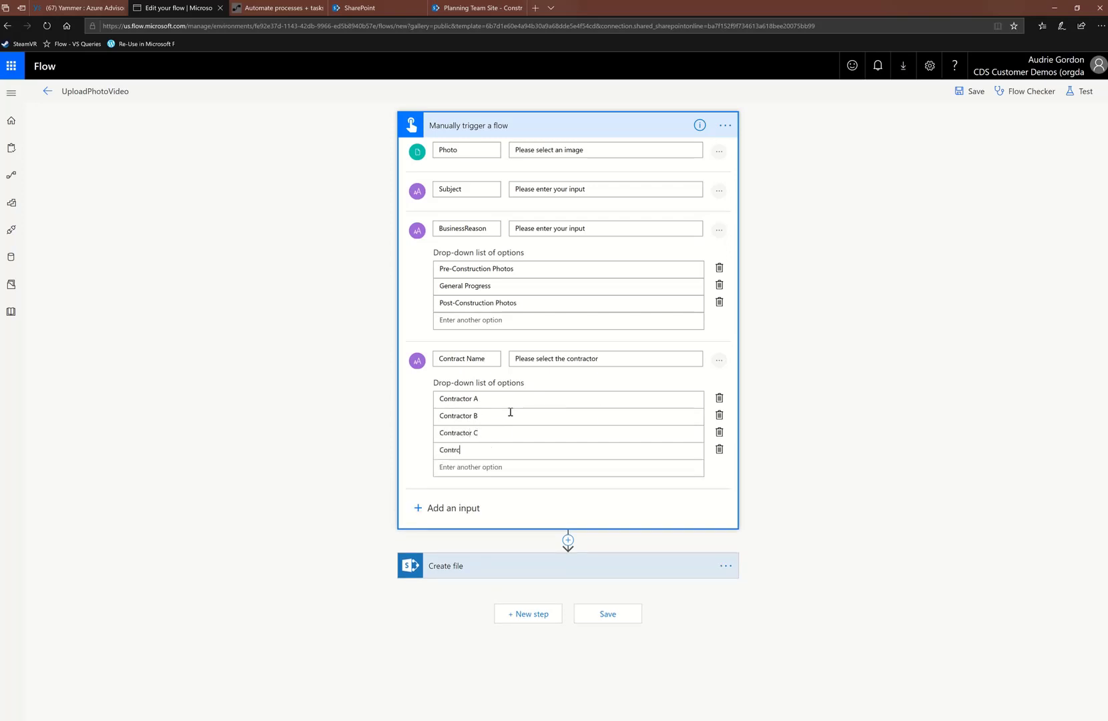
type("sator")
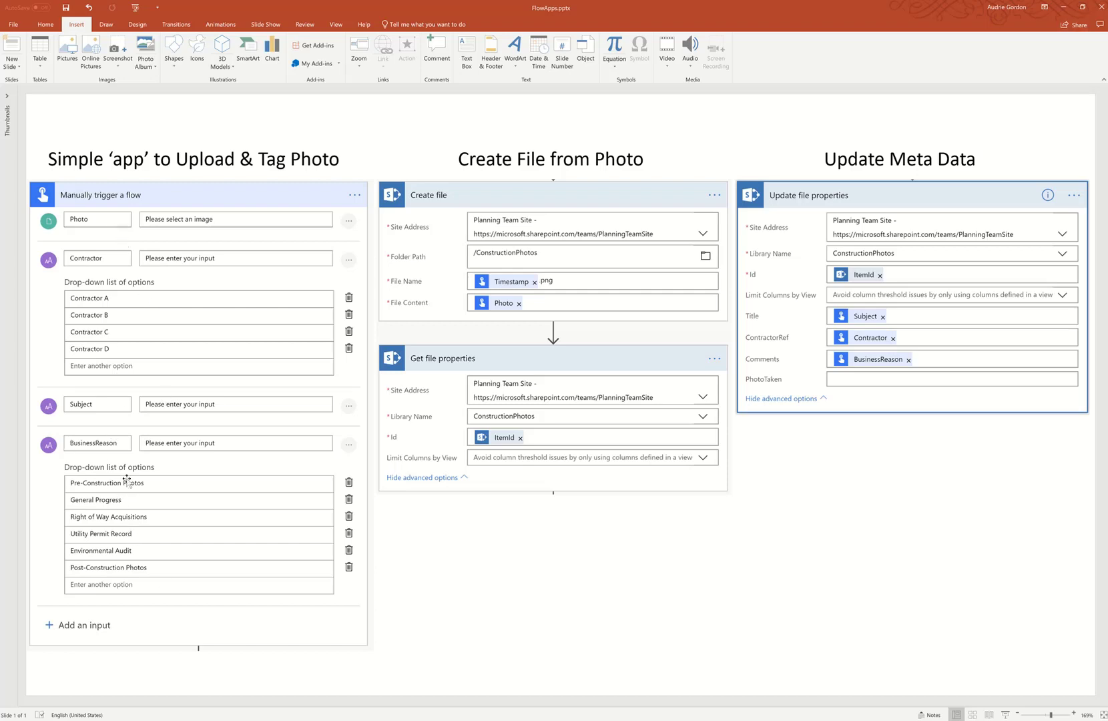
Step: Switch to the ConstructionPhotos library on the Planning Team Site and show it in List view to review its columns
left_click(1065, 7)
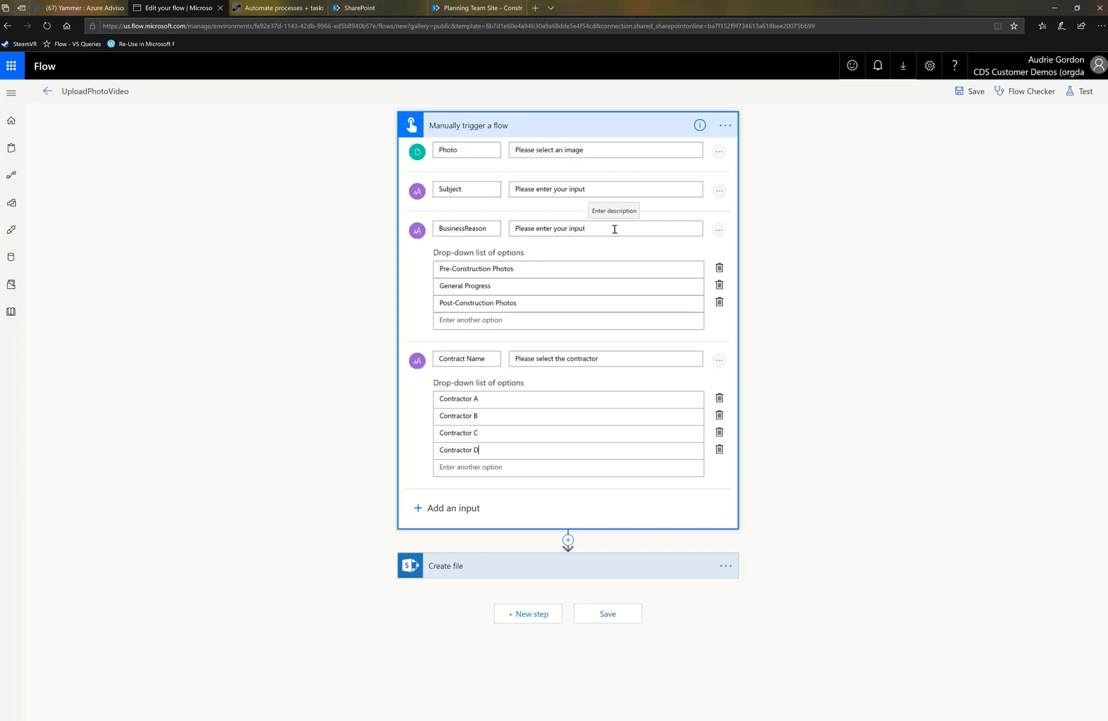
left_click(477, 8)
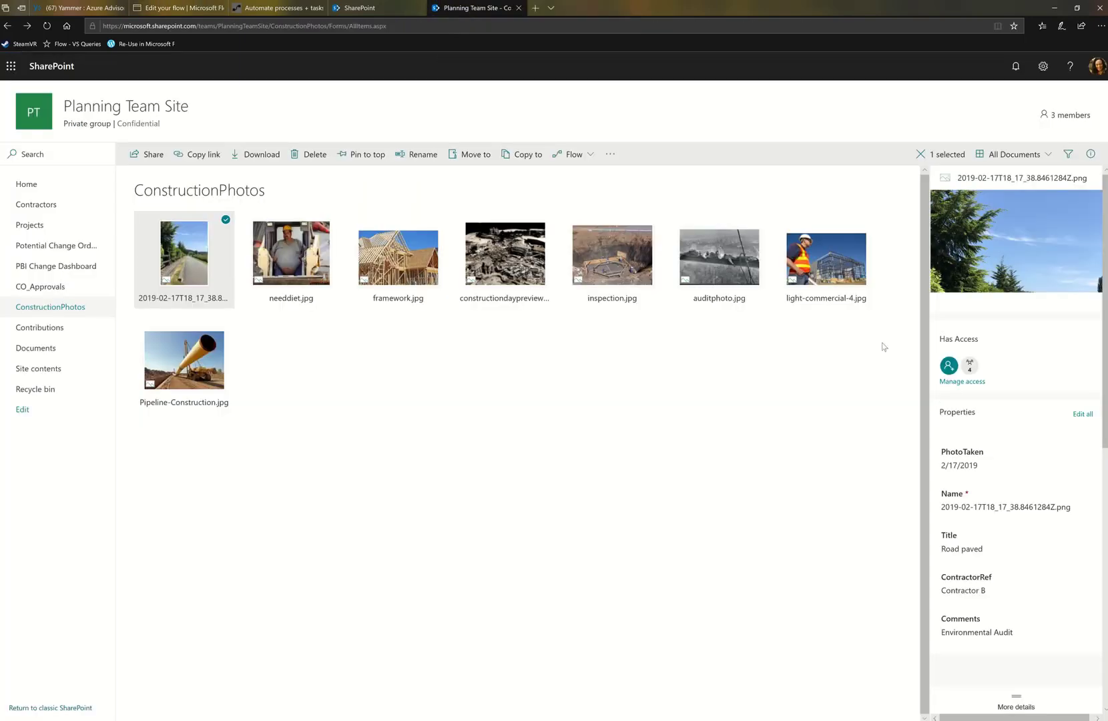
left_click(1015, 154)
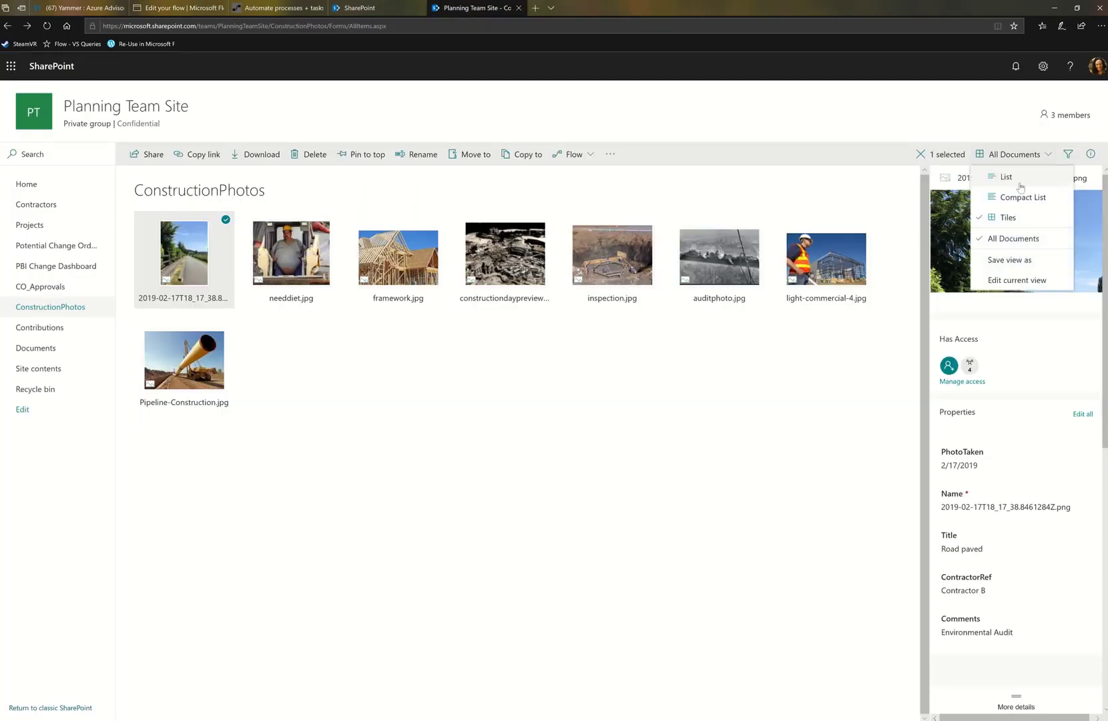
left_click(1008, 178)
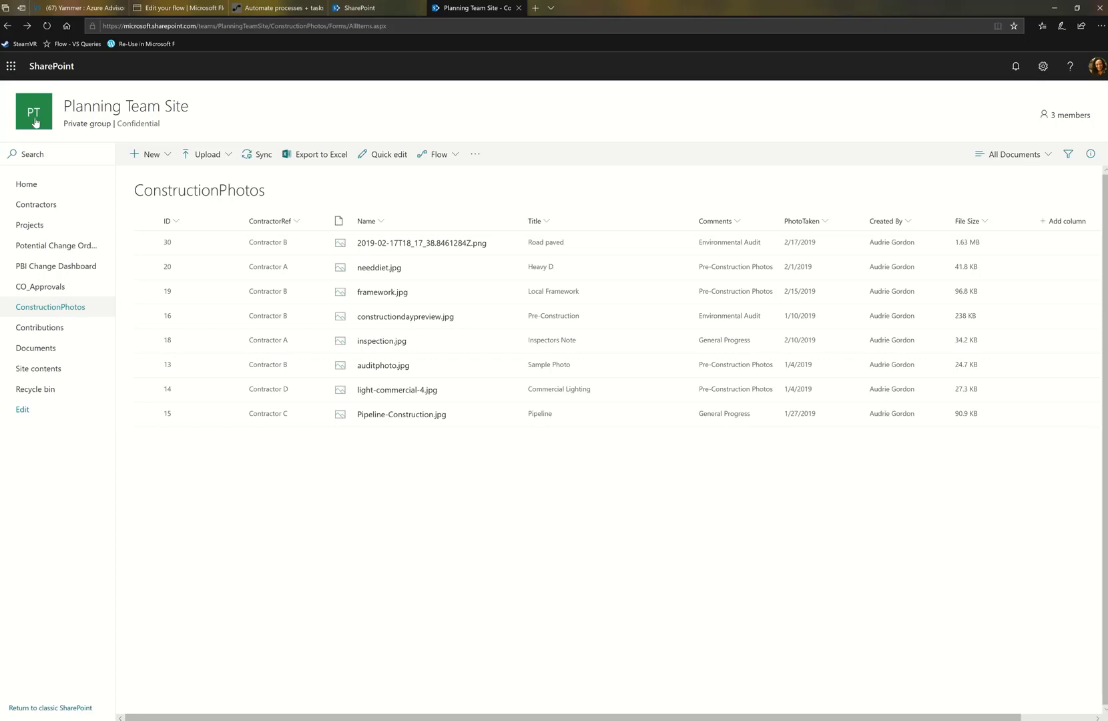
Step: Return to the UploadPhotoVideo flow and add the SharePoint action Update file properties after Create file
left_click(284, 8)
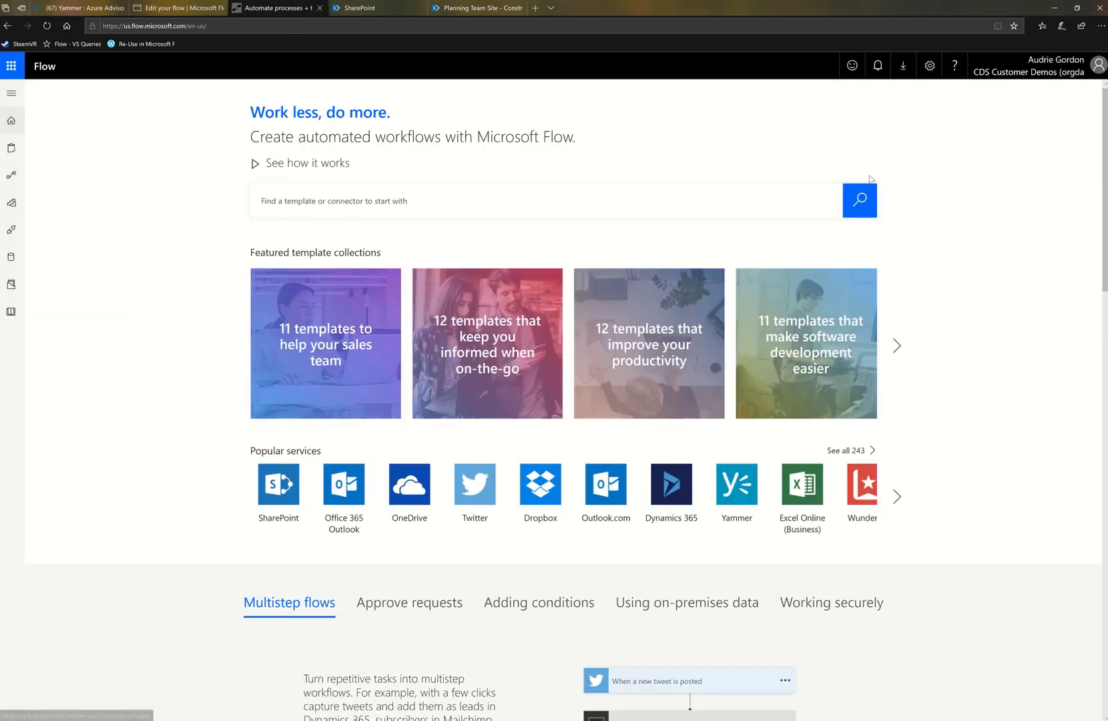
left_click(134, 9)
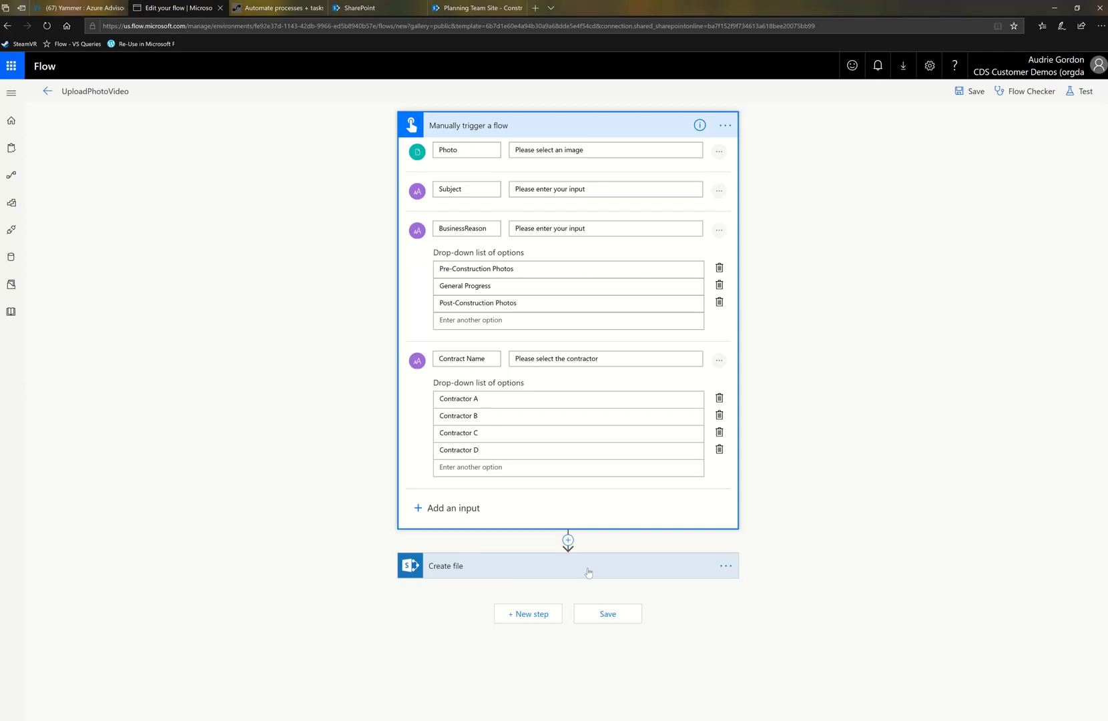
left_click(565, 573)
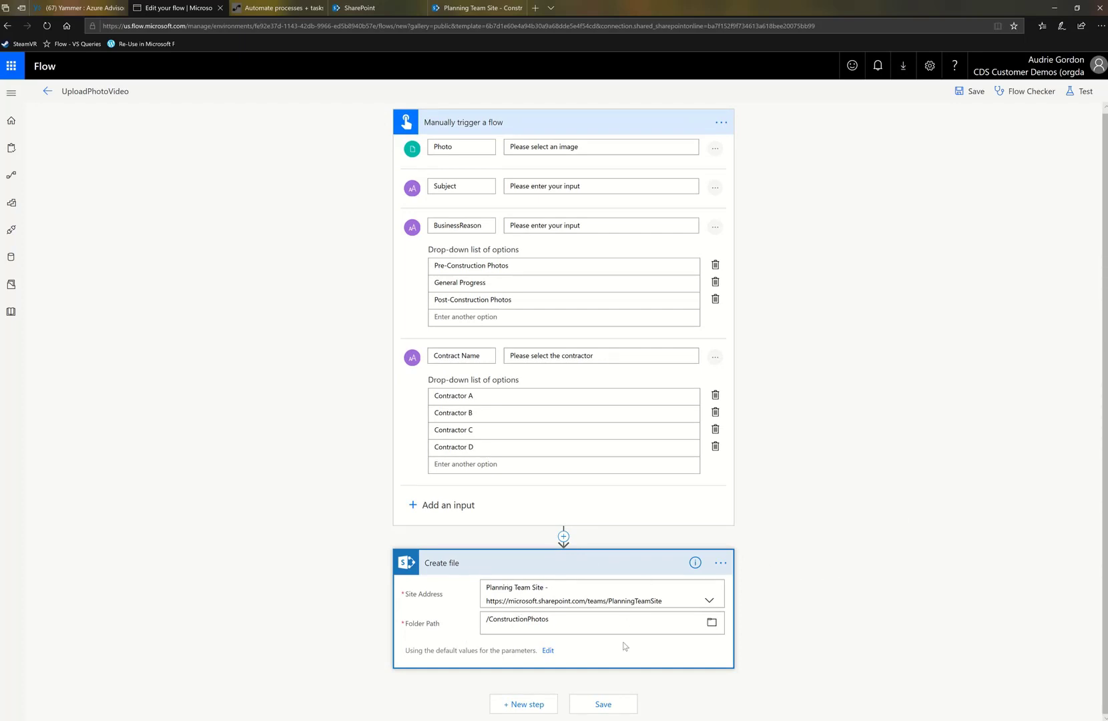
left_click(606, 129)
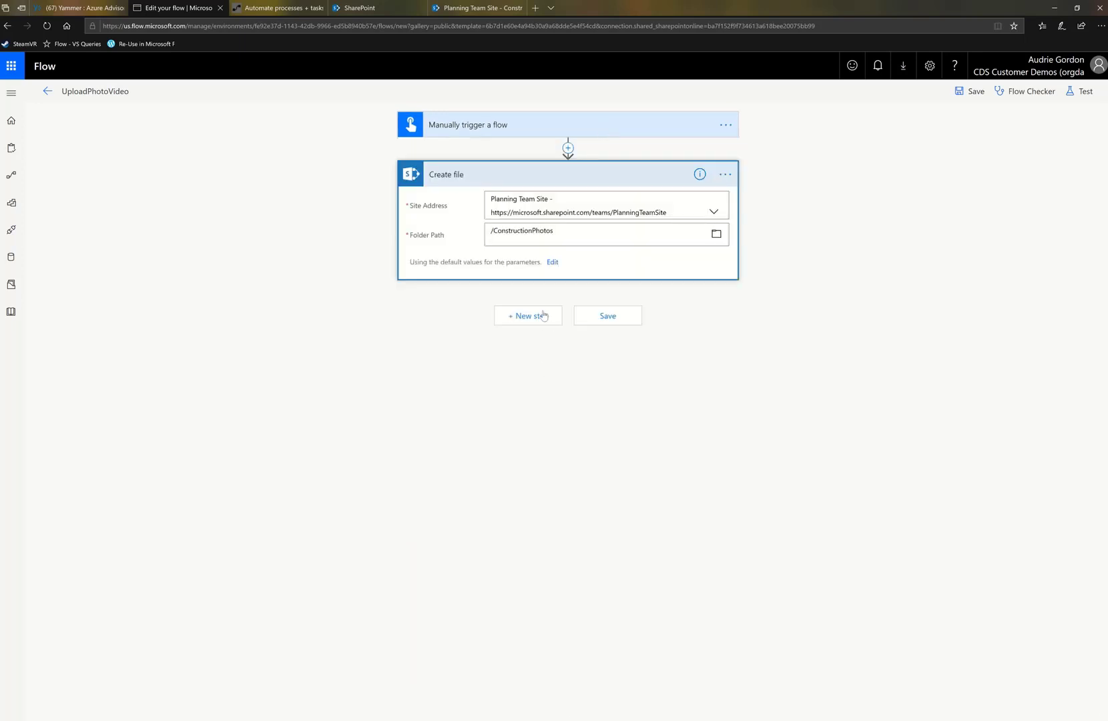
left_click(544, 316)
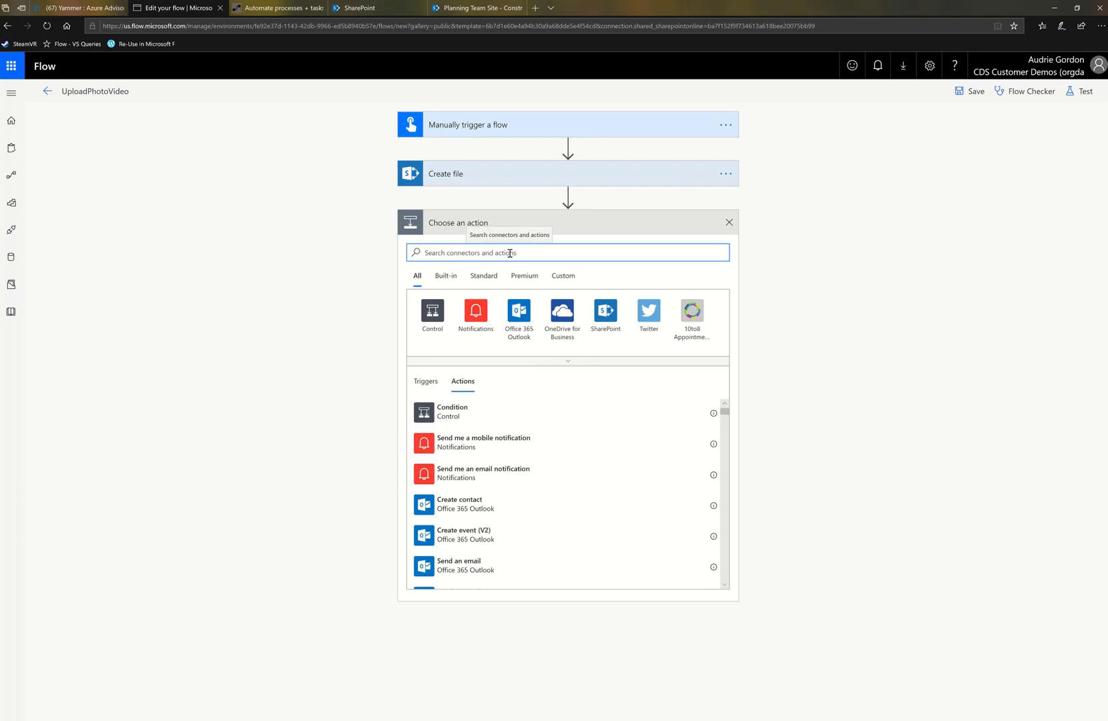
type("properties")
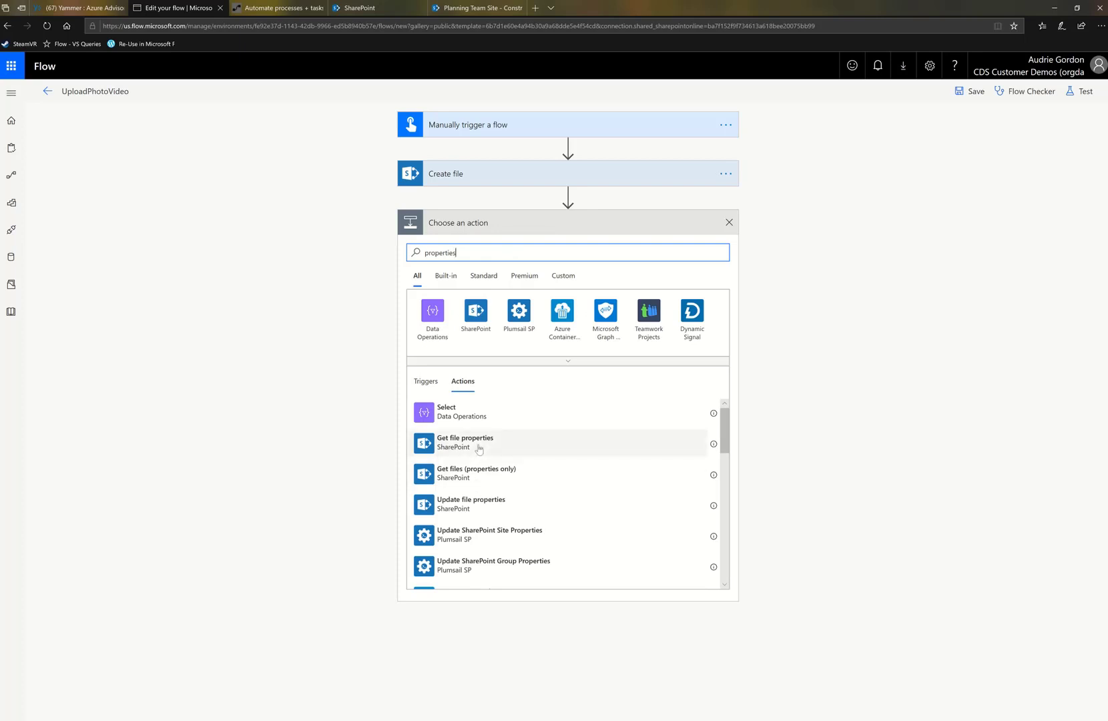
left_click(494, 509)
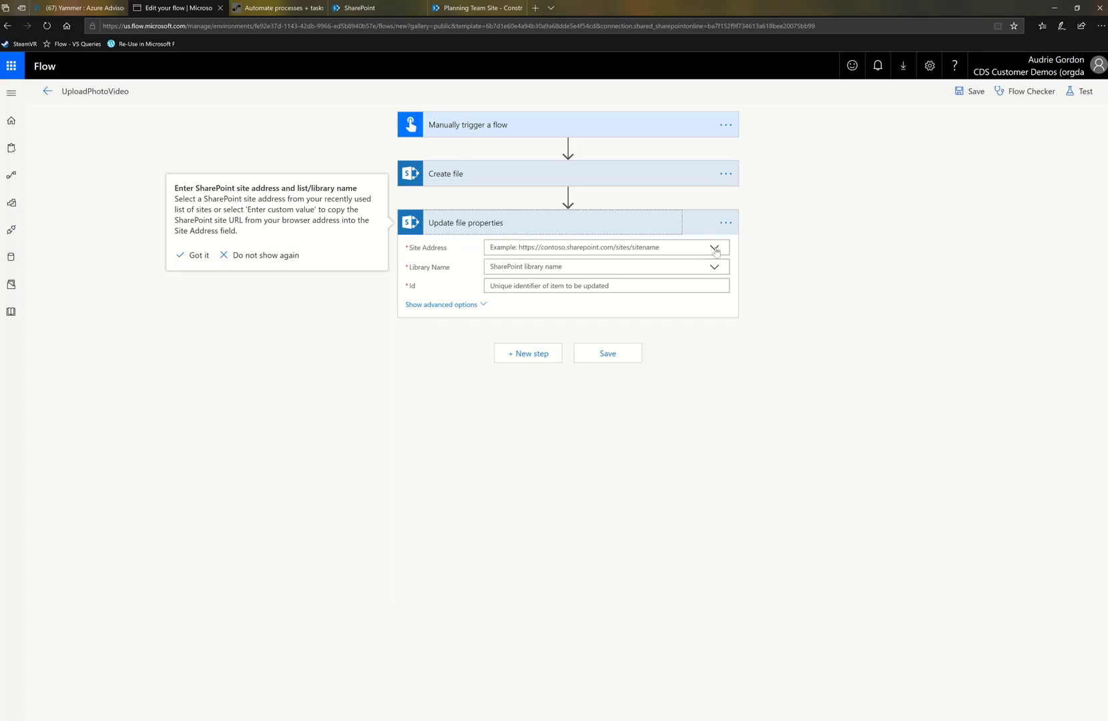
Step: Set the Update file properties action's site address to Planning Team Site and its library name to ConstructionPhotos
left_click(714, 249)
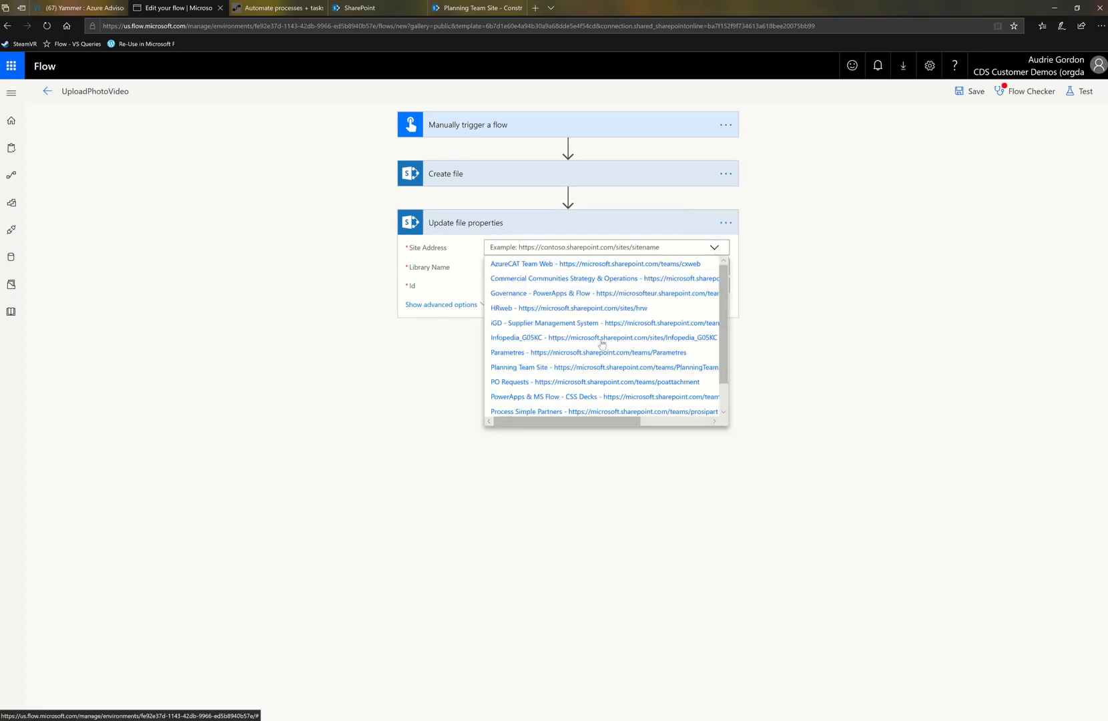
left_click(591, 369)
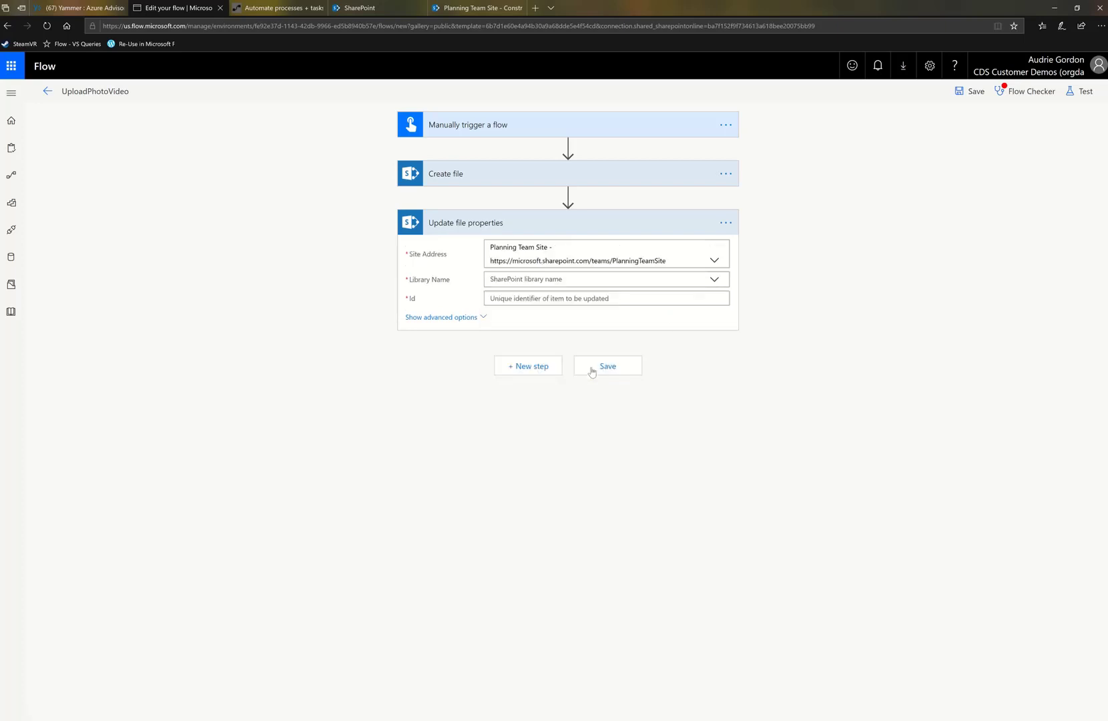
left_click(714, 282)
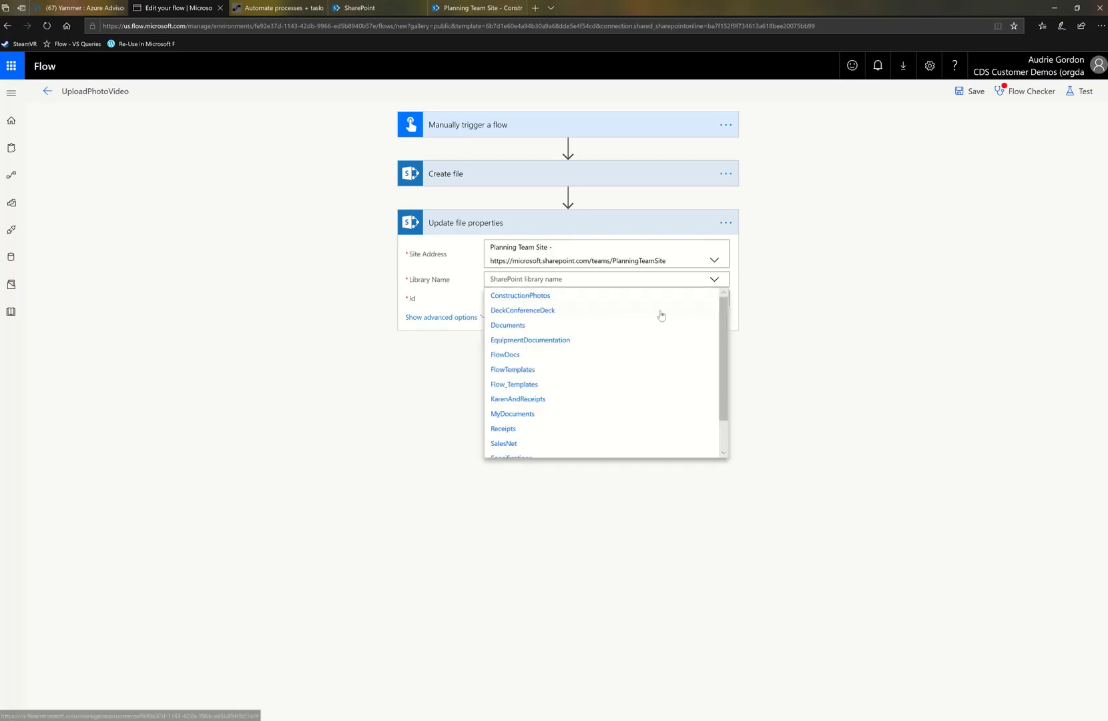
left_click(586, 295)
Step: Fill the Update file properties Id with the ItemId from Create file and show the action's advanced options
left_click(615, 300)
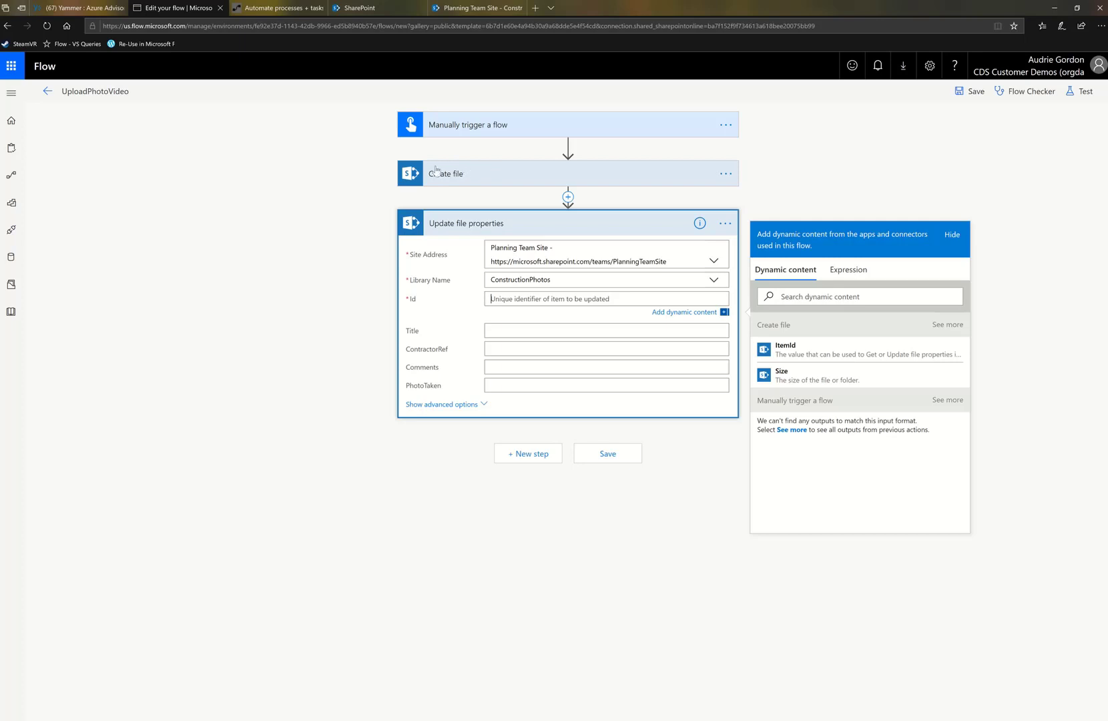
left_click(862, 356)
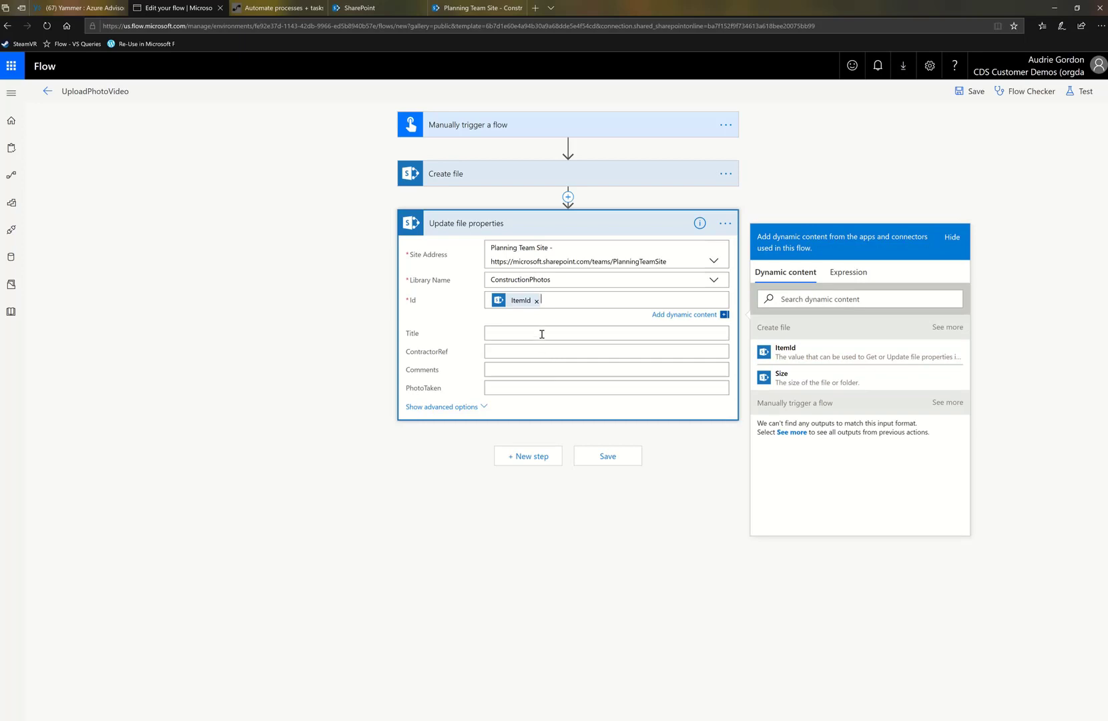
left_click(480, 406)
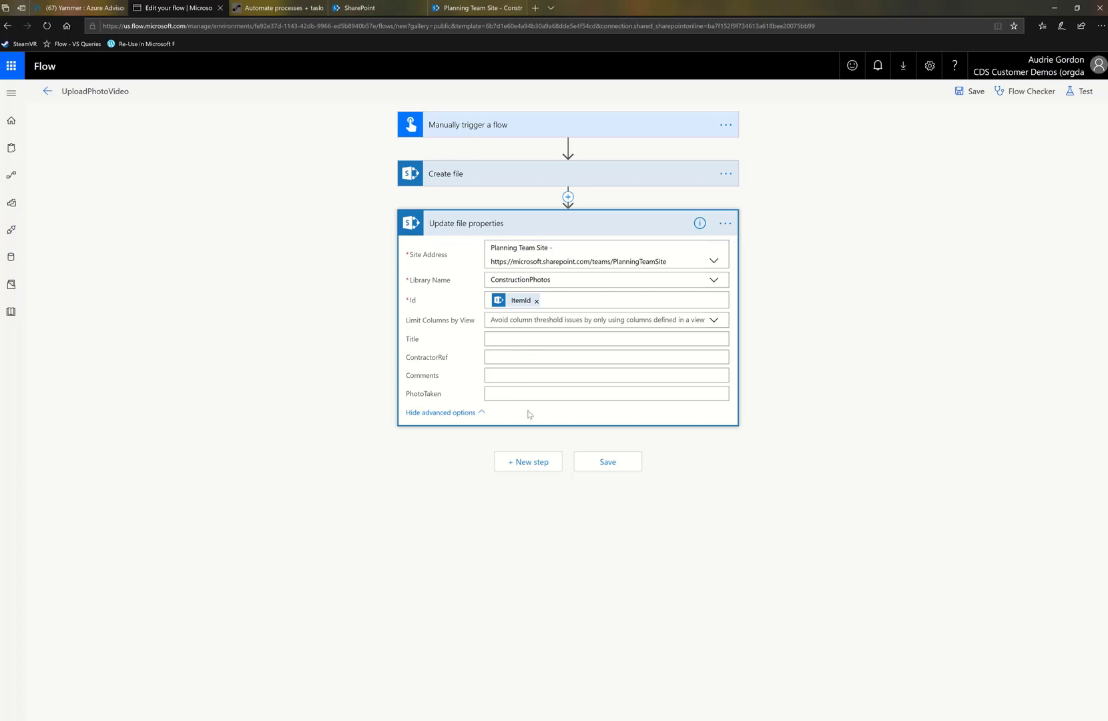
Step: Fill the Title property with the Subject input from the manual trigger
left_click(510, 338)
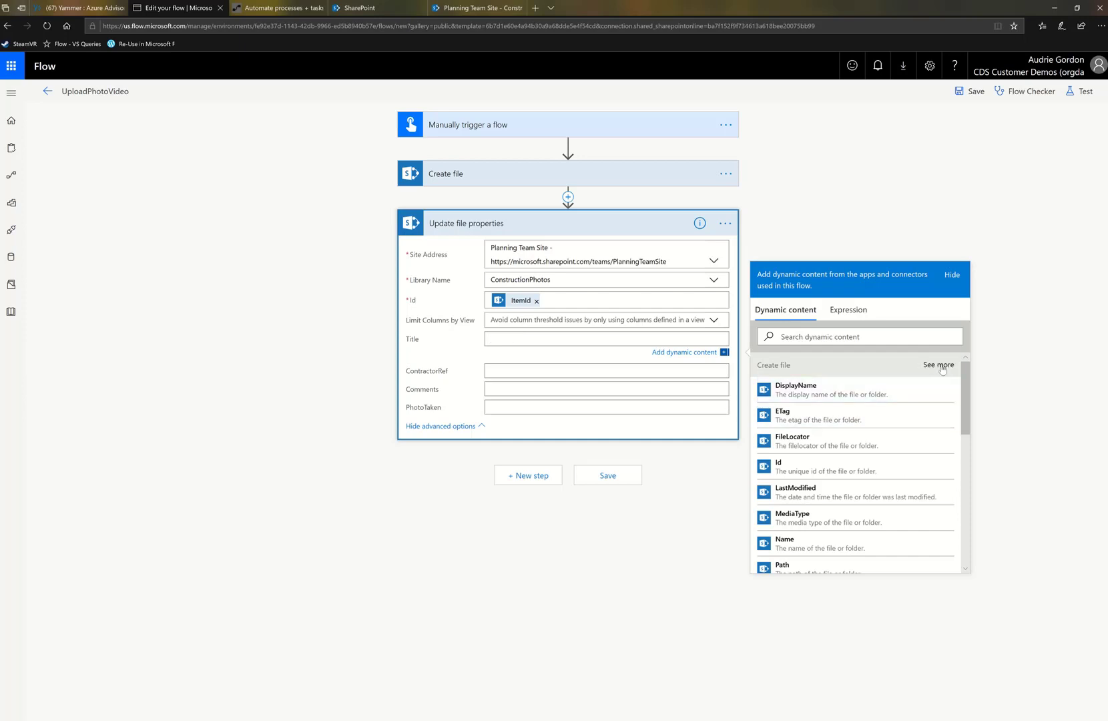
left_click_drag(964, 416, 965, 491)
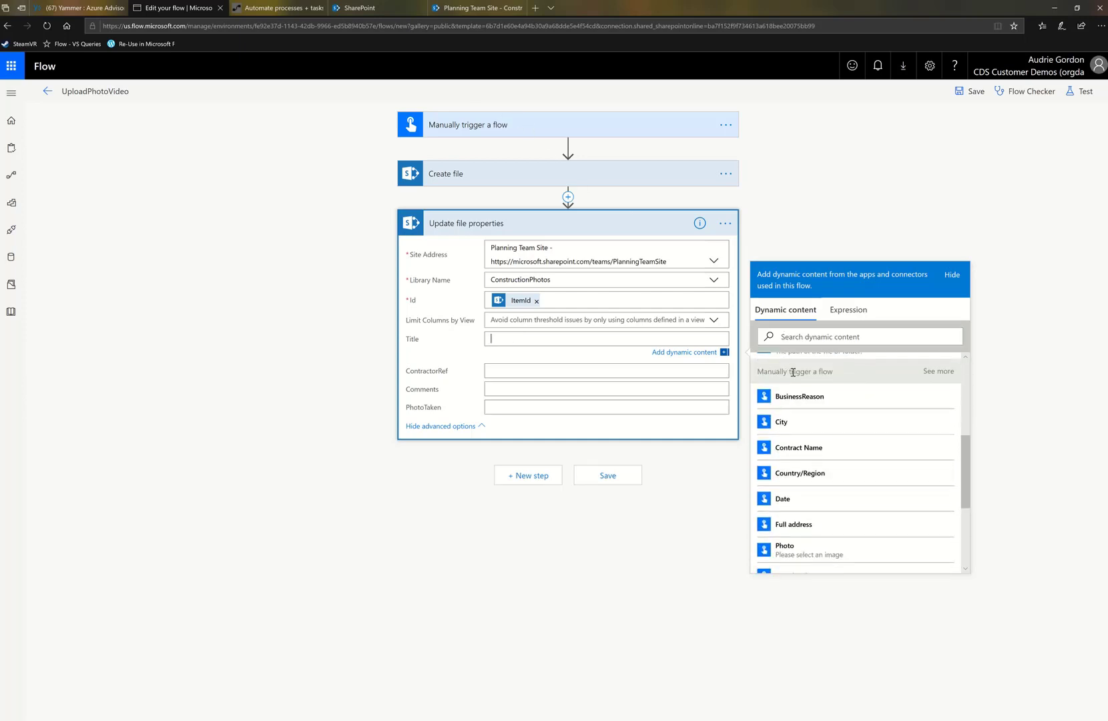
left_click(938, 372)
mouse_move(966, 449)
left_mouse_down()
mouse_move(966, 532)
mouse_move(967, 452)
left_mouse_up()
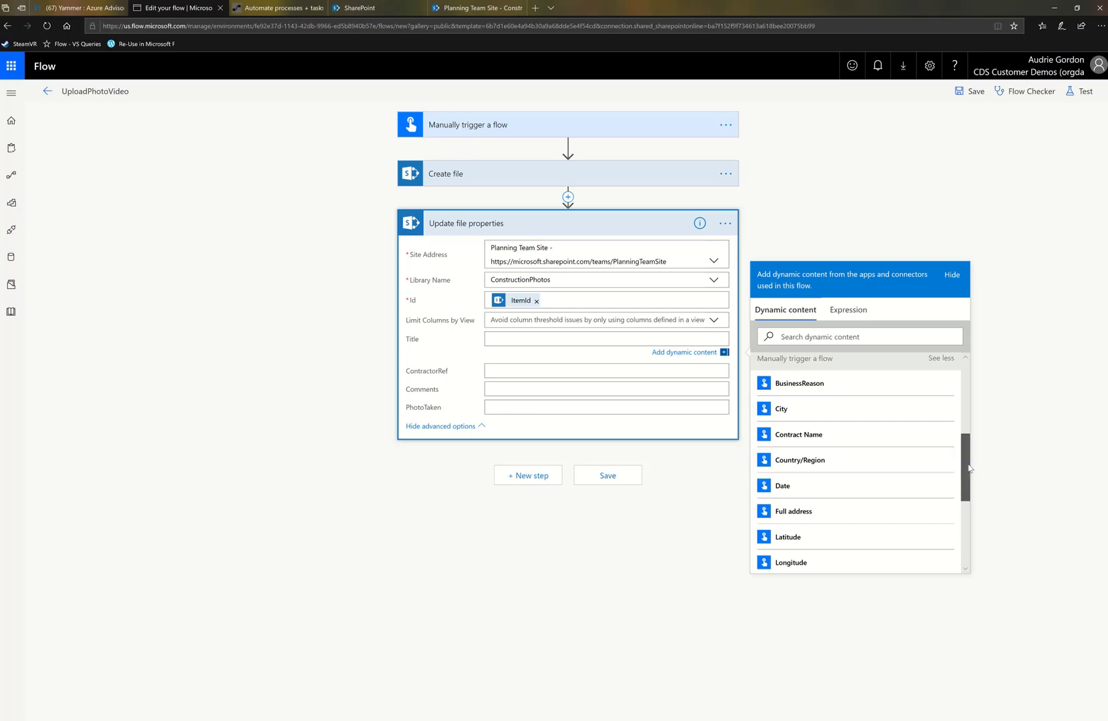
left_click_drag(966, 470, 972, 539)
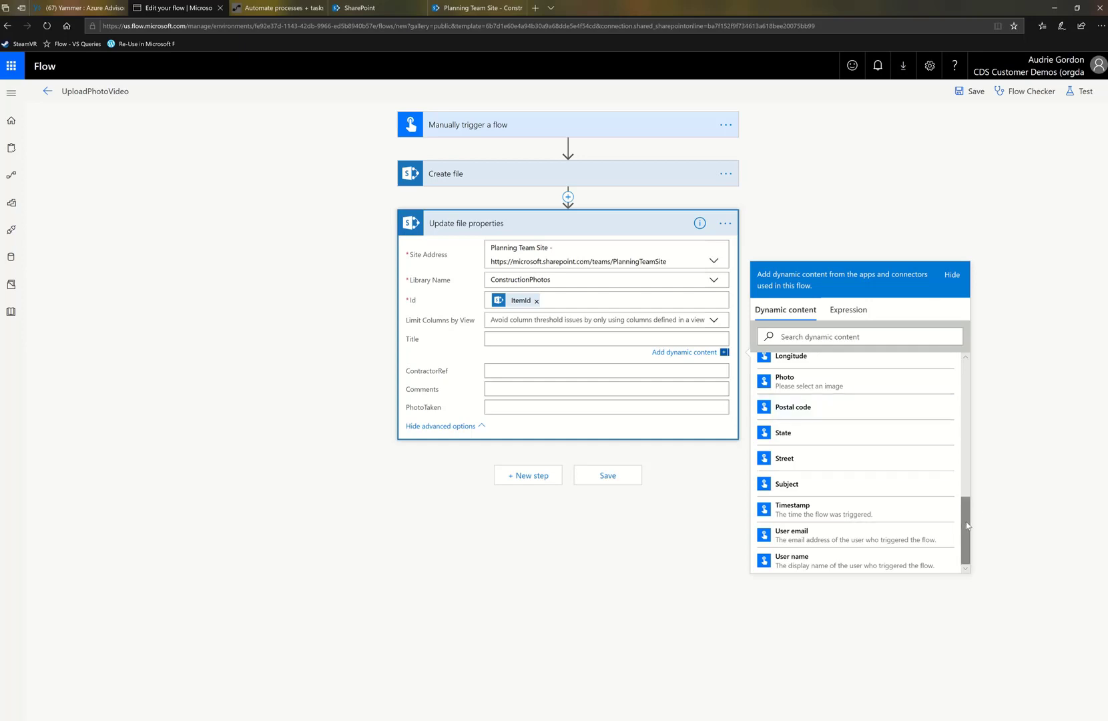
left_click(521, 337)
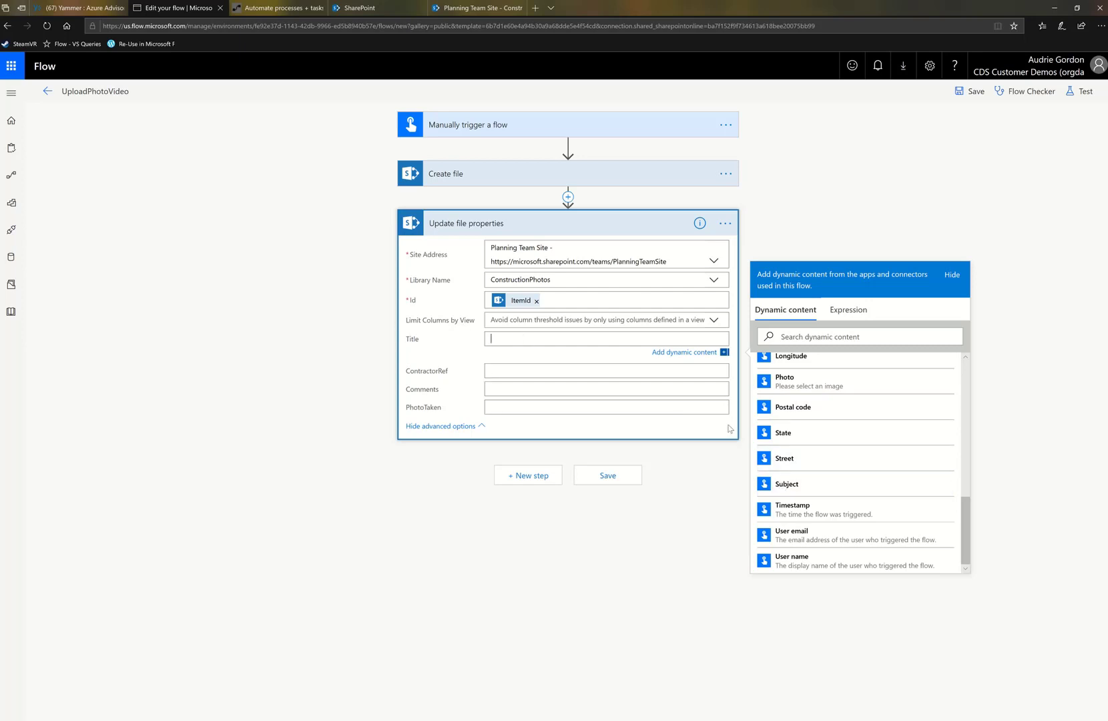
left_click(796, 485)
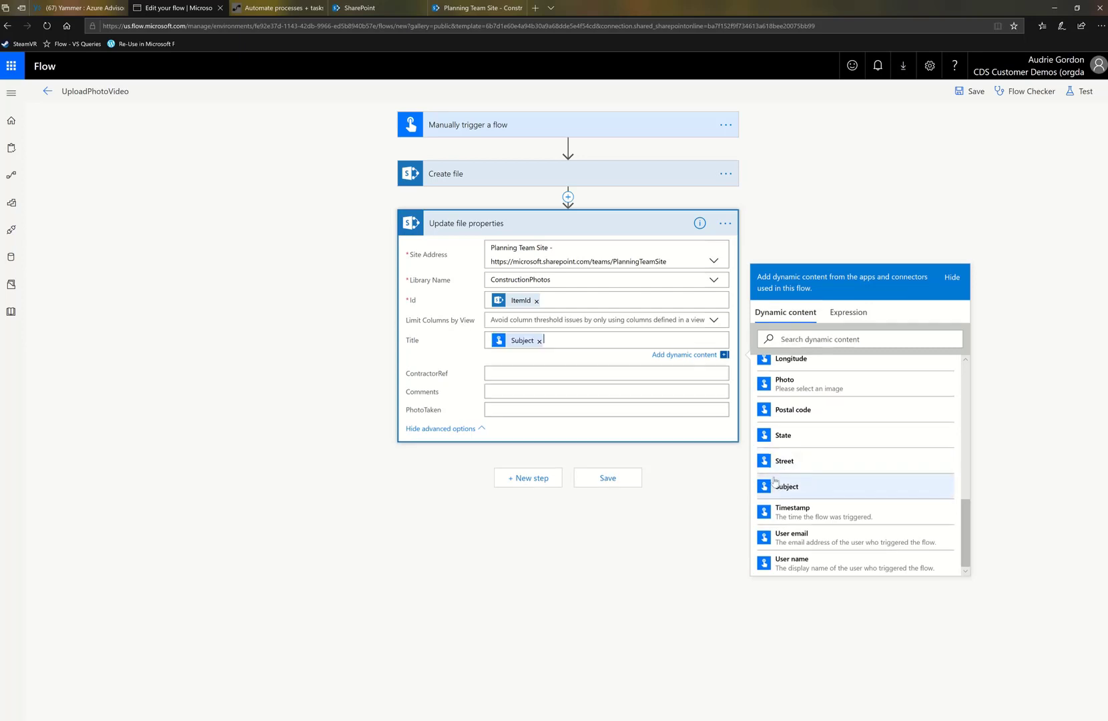
Step: Fill the ContractorRef property with the Contract Name input from the manual trigger
left_click(549, 373)
scroll(888, 469, "down", 5)
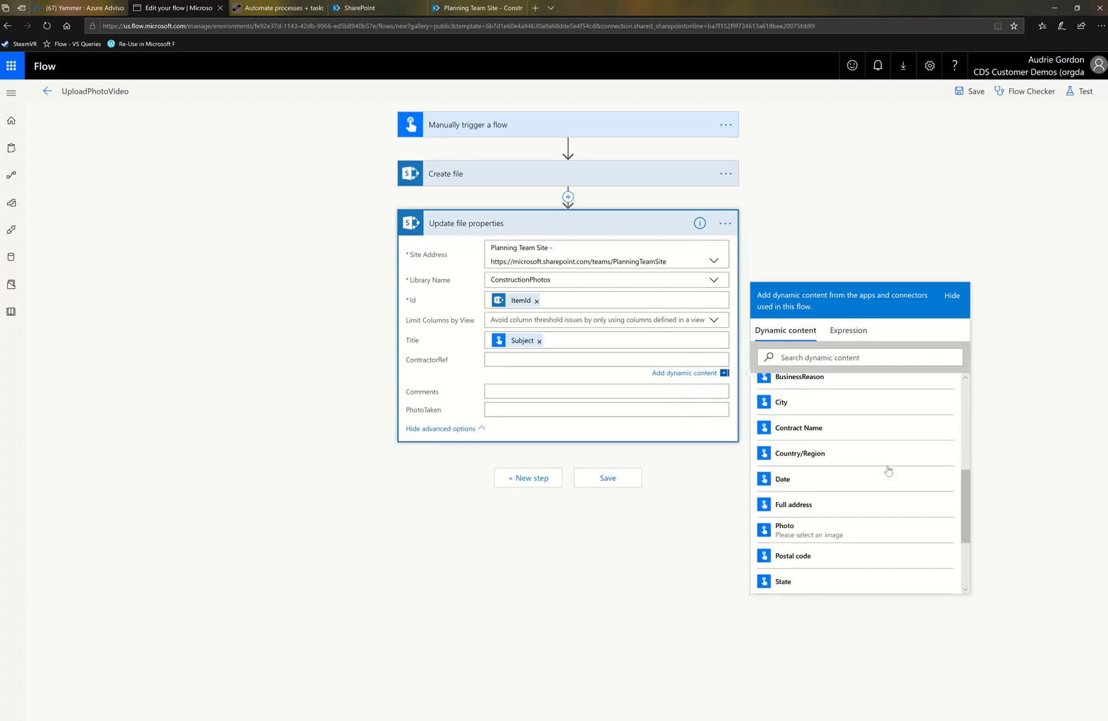
scroll(888, 471, "down", 3)
scroll(888, 470, "up", 3)
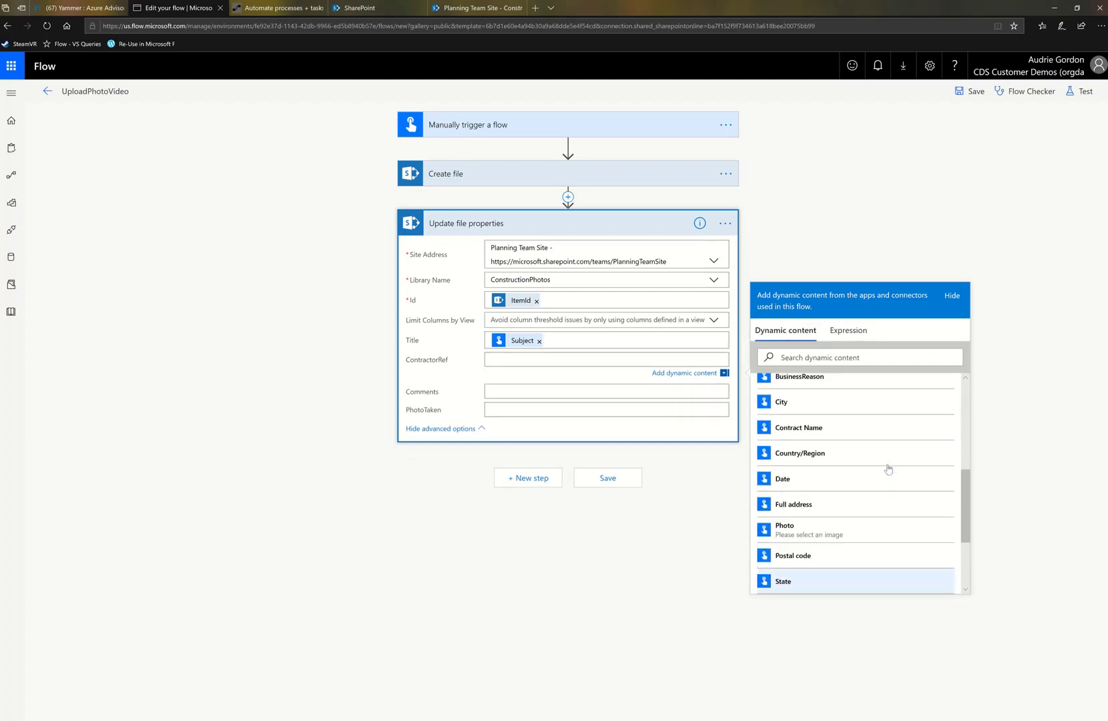
scroll(888, 470, "up", 1)
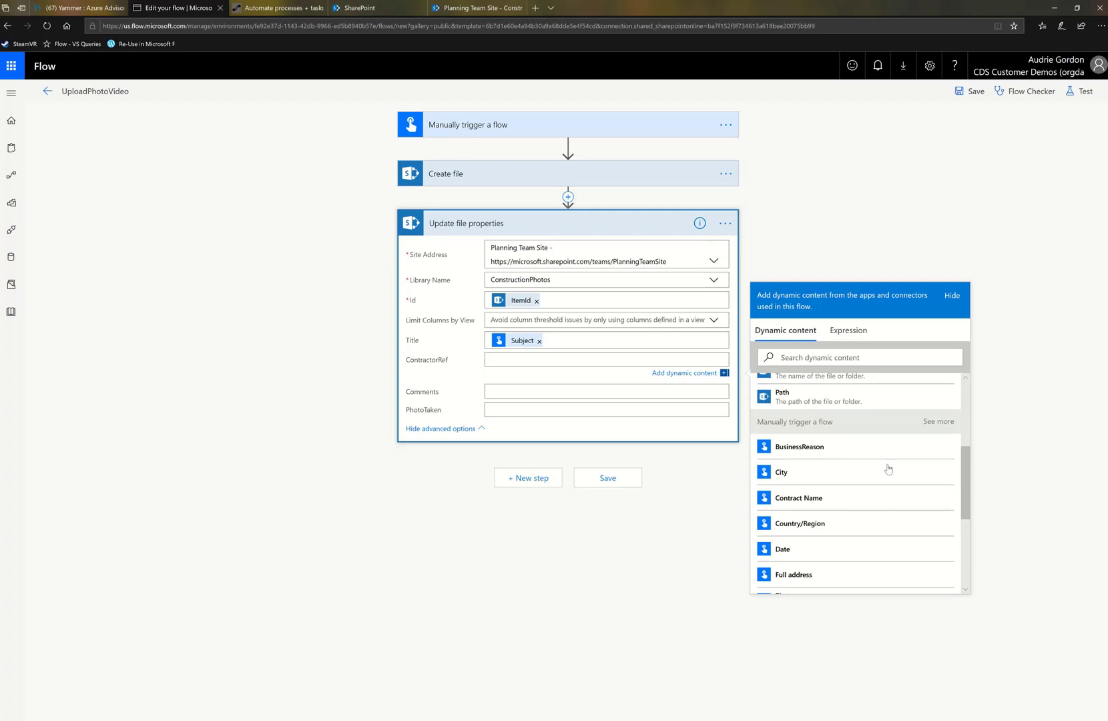
scroll(904, 457, "down", 1)
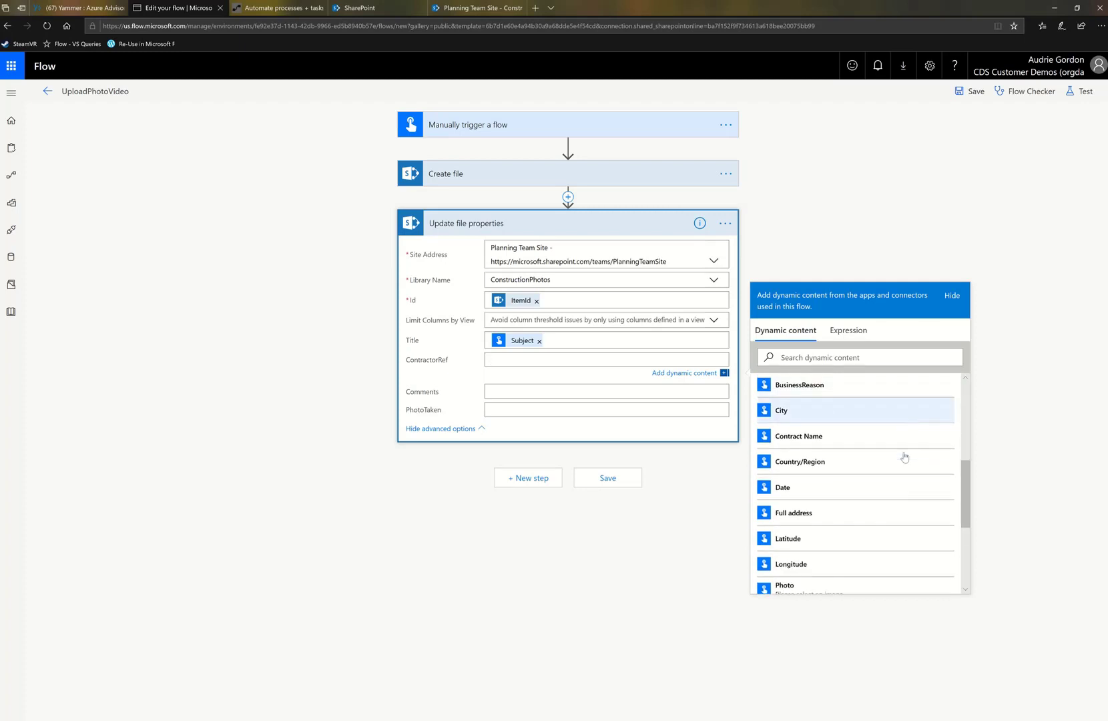
left_click(798, 437)
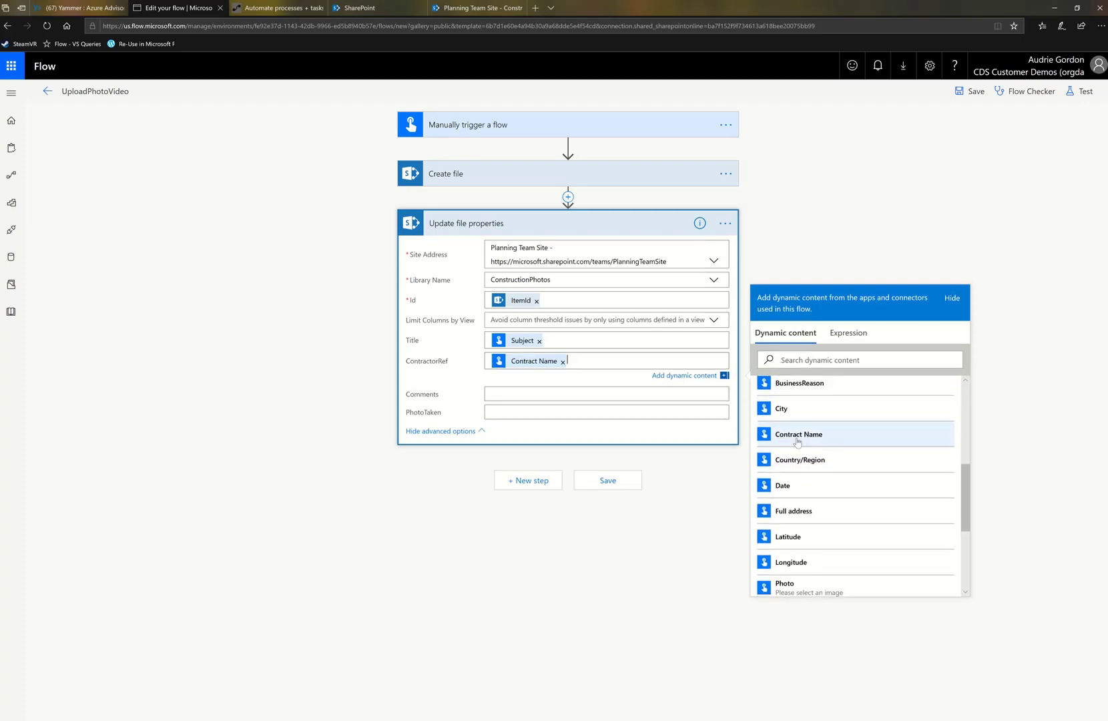
Step: Fill the Comments property with the BusinessReason input from the manual trigger and save the flow
left_click(526, 394)
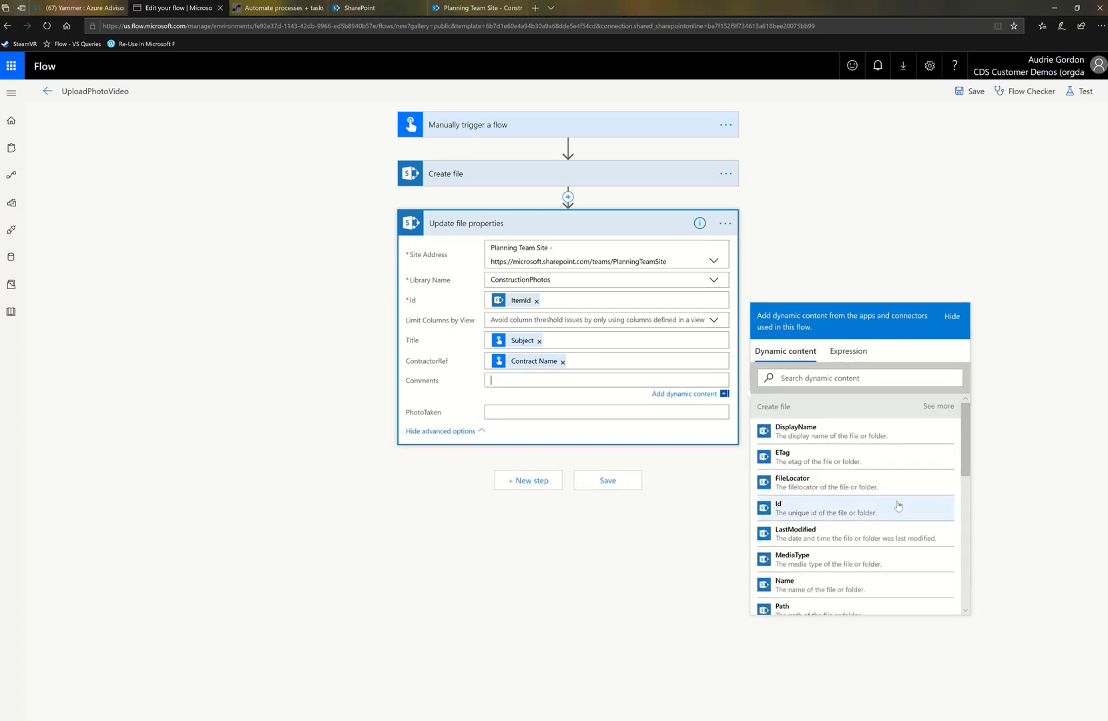
scroll(899, 505, "down", 6)
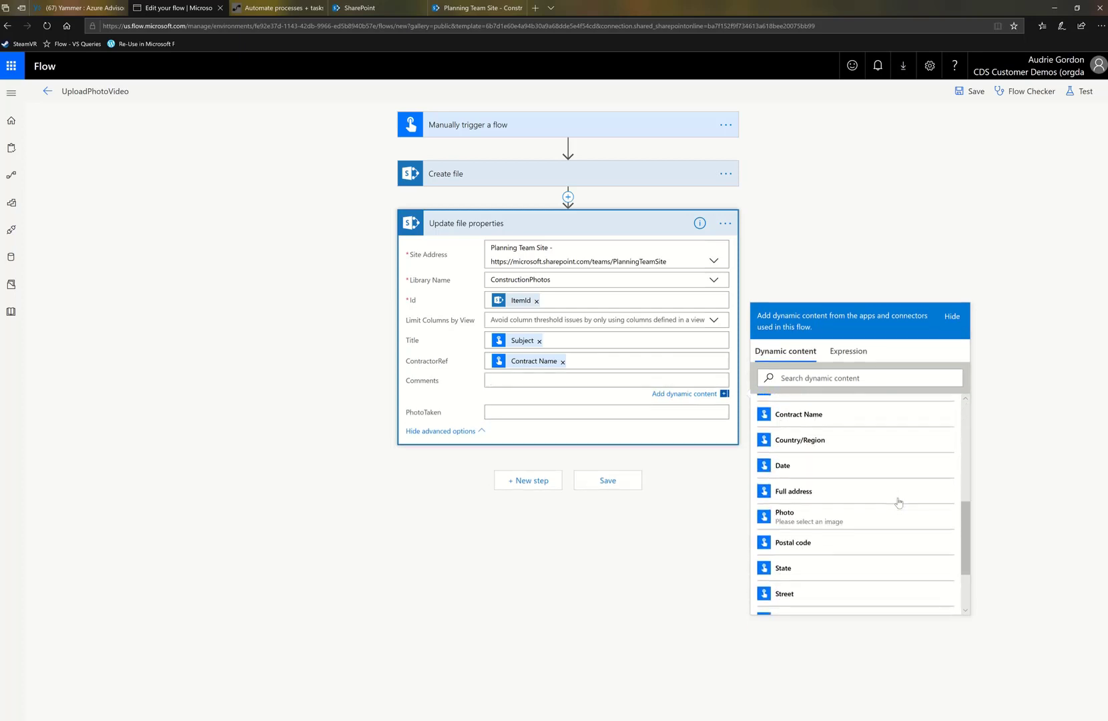
scroll(899, 502, "down", 3)
scroll(898, 502, "up", 4)
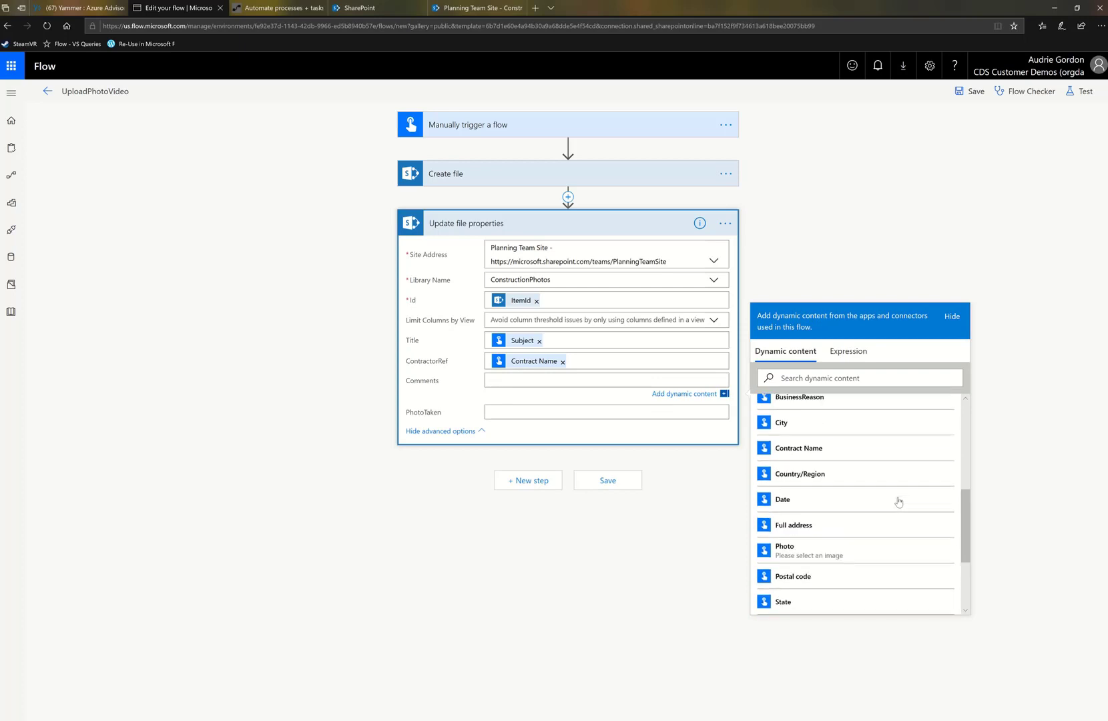
scroll(899, 502, "up", 1)
left_click(842, 435)
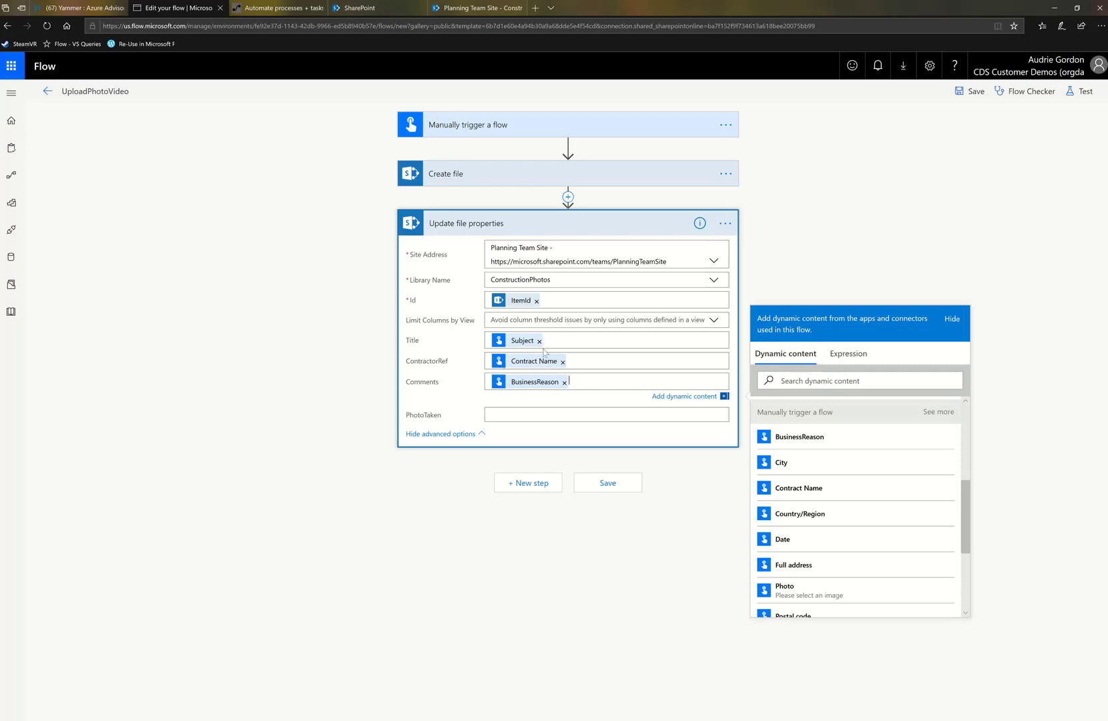
left_click(606, 484)
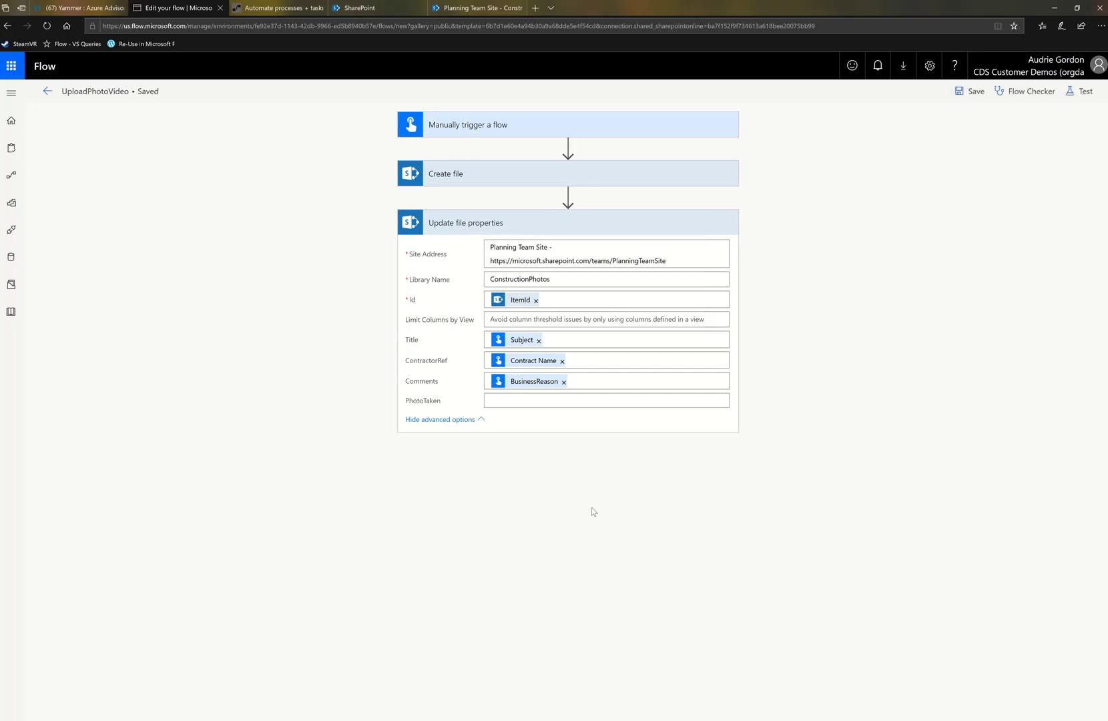
Step: Start a test of the flow with a self-performed trigger action and accept its SharePoint connection
left_click(1091, 95)
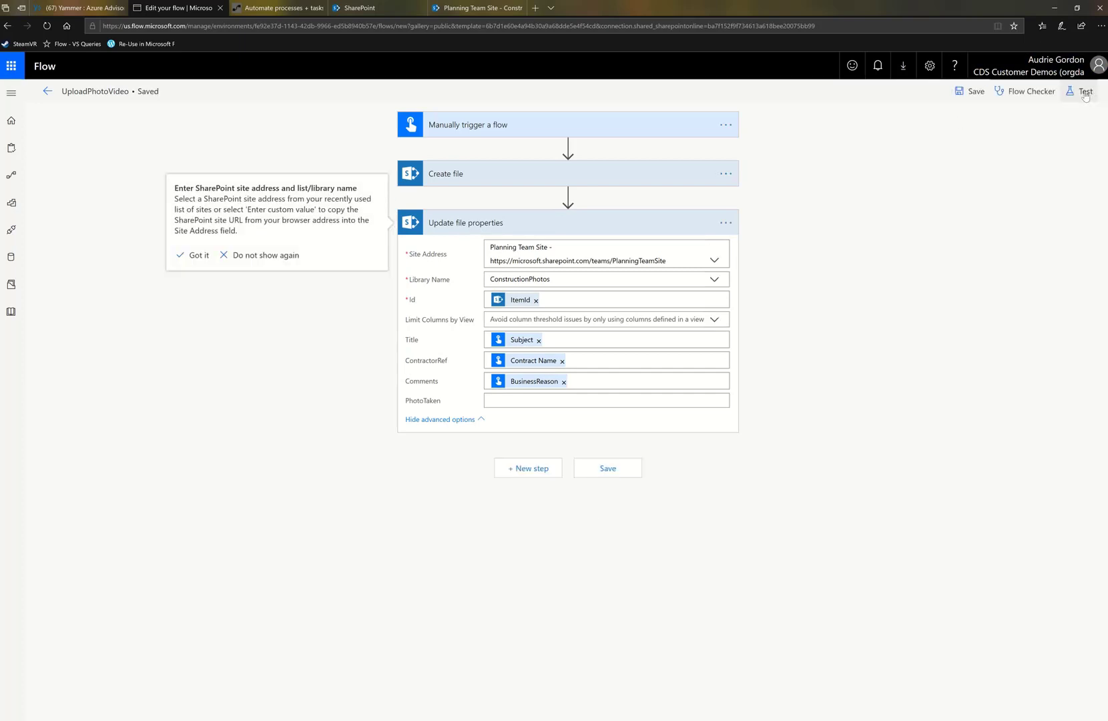
left_click(991, 129)
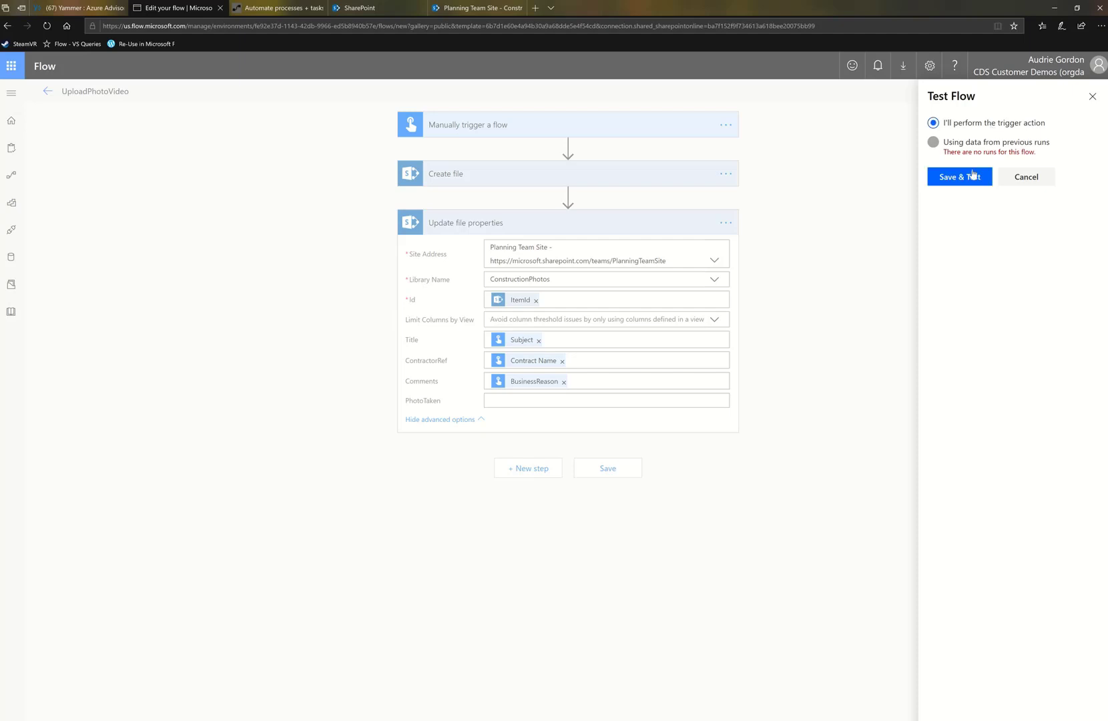
left_click(970, 176)
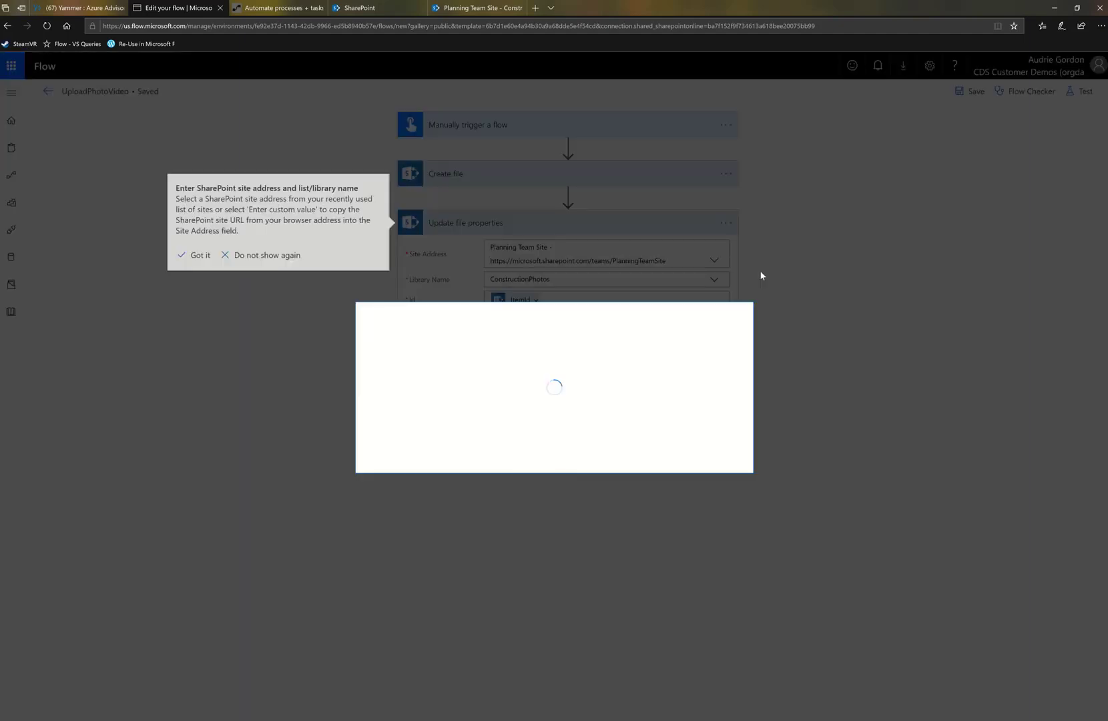
left_click(196, 256)
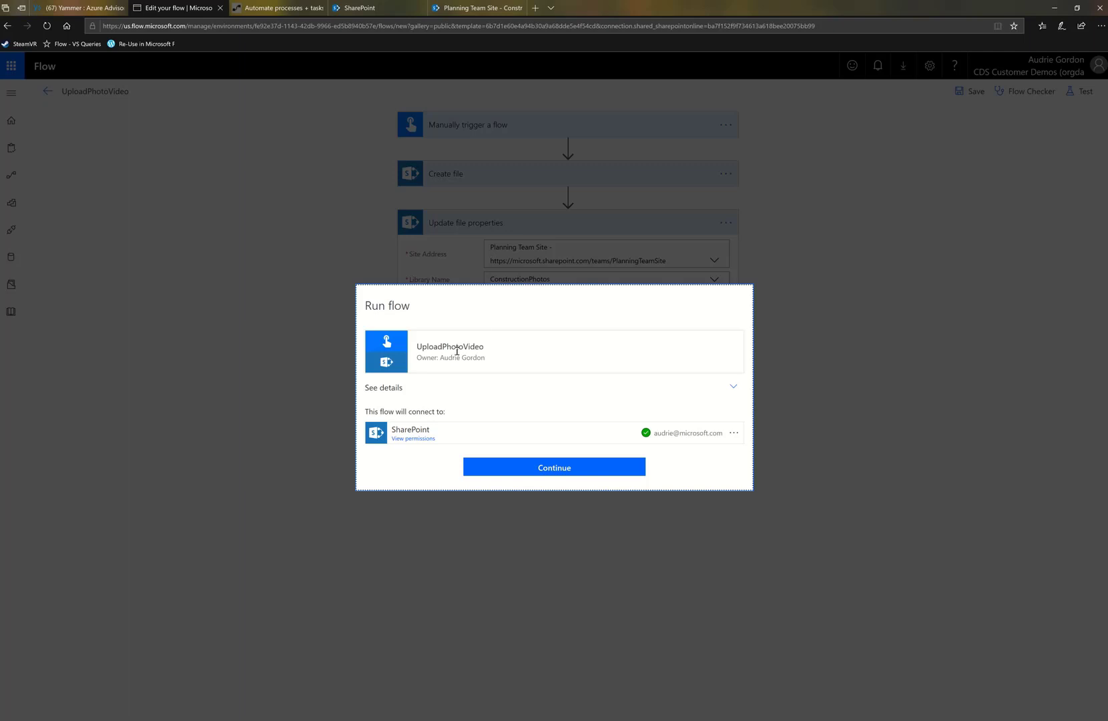
left_click(537, 467)
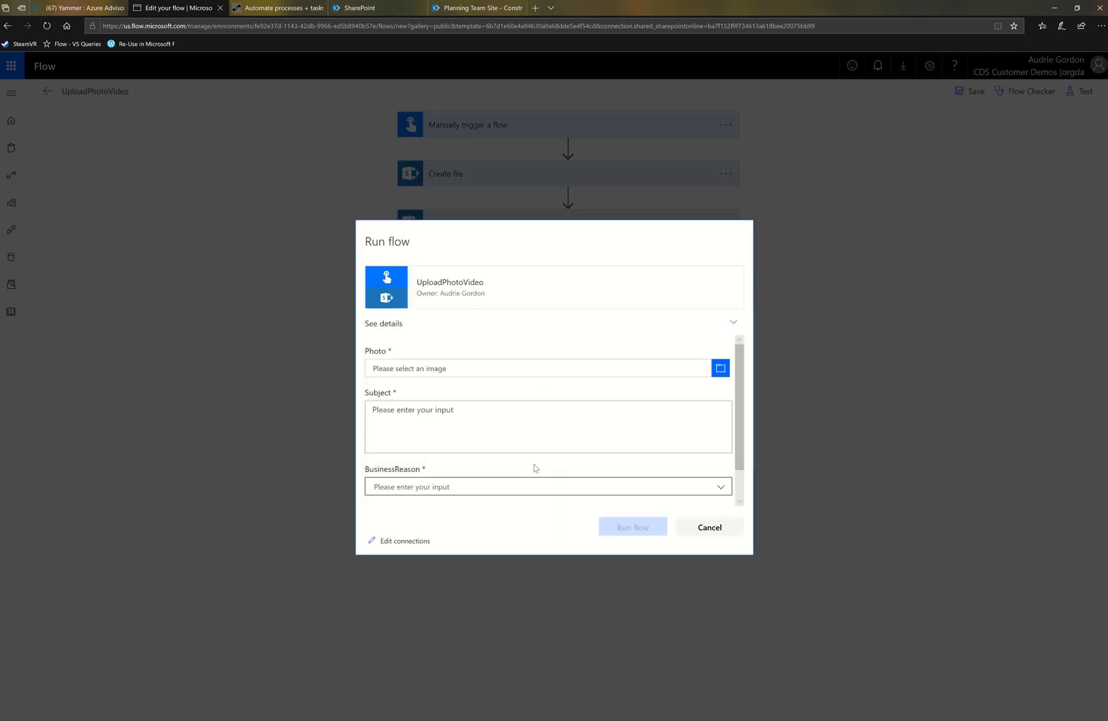
Step: Choose OFC18_FirstLine_Work_Truck_08.jpg from the Pictures folder inside Design as the test run's Photo
left_click(718, 373)
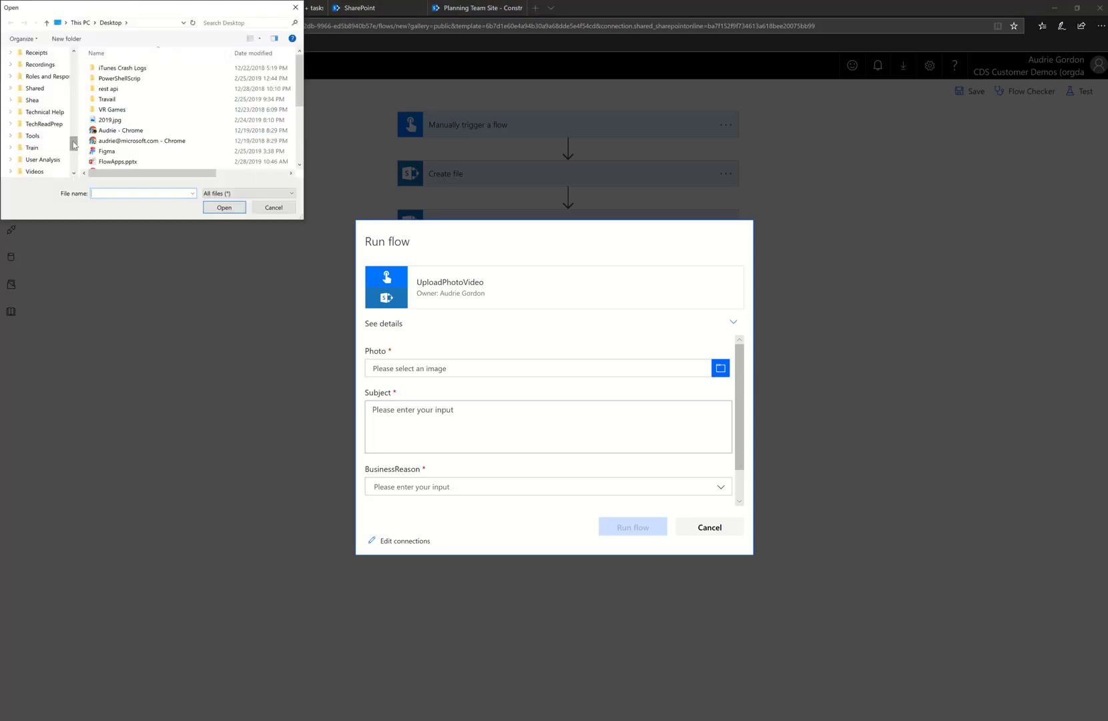
left_click_drag(73, 143, 74, 90)
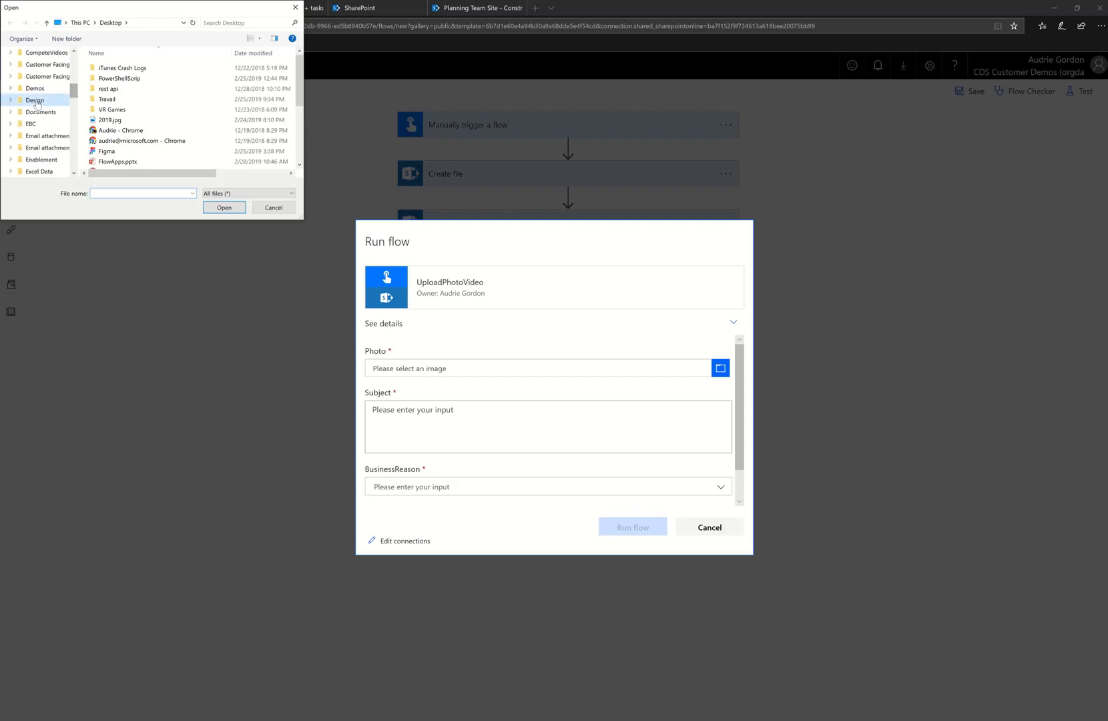
left_click(37, 102)
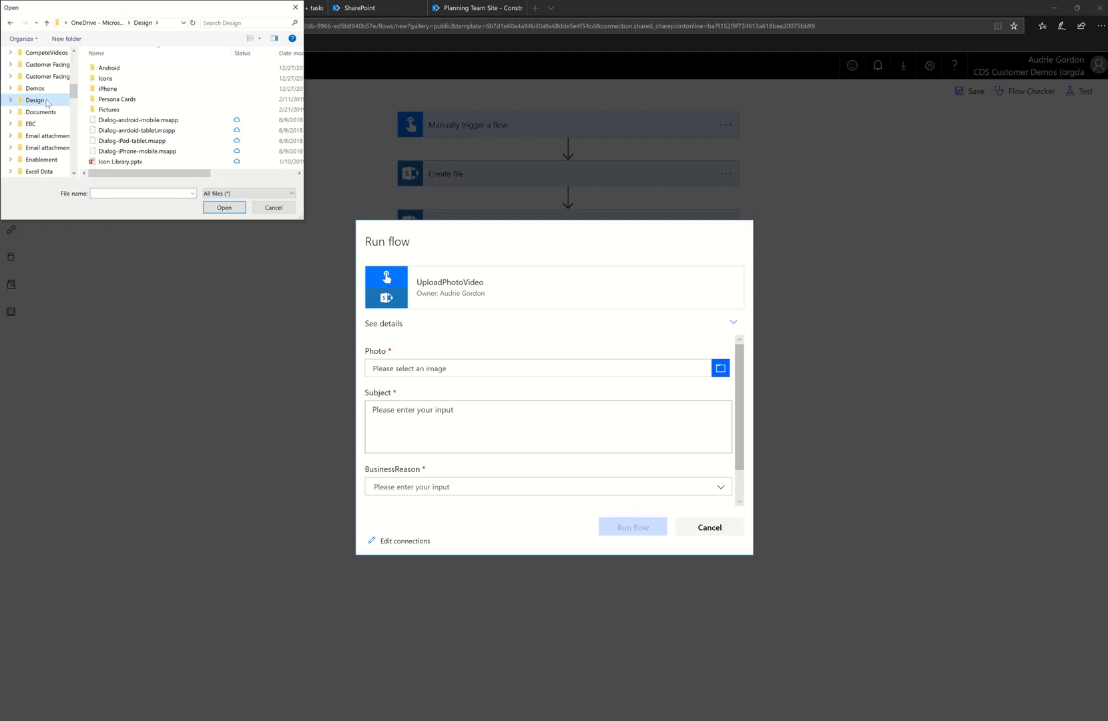
double_click(121, 111)
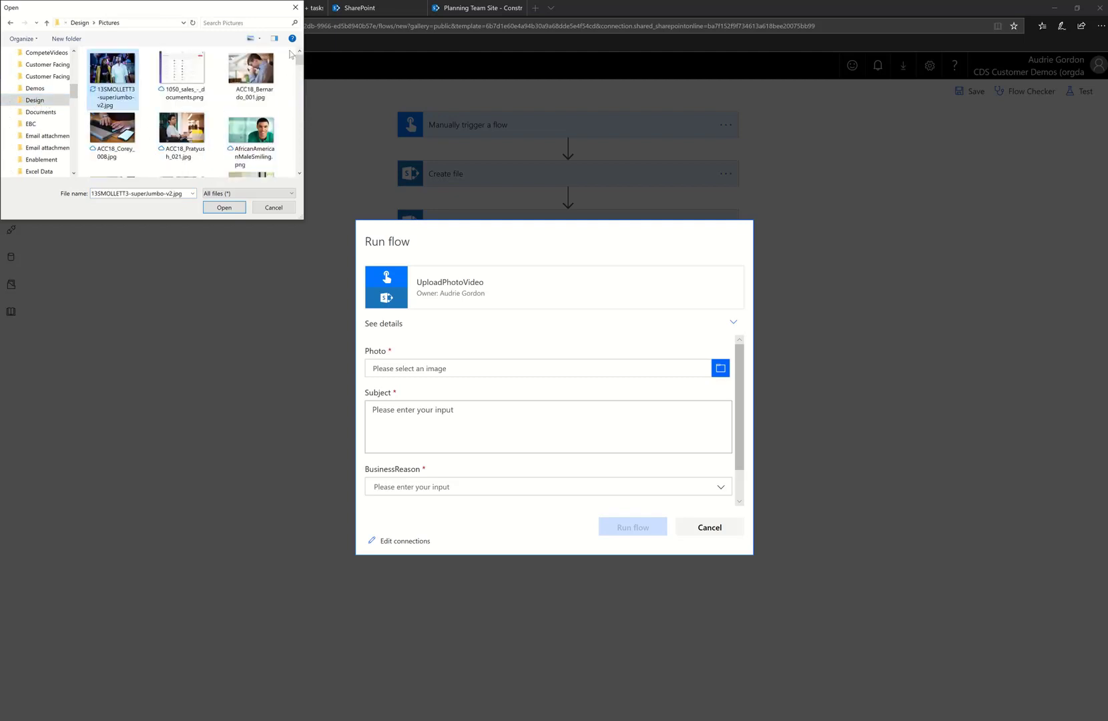
left_click_drag(298, 59, 300, 127)
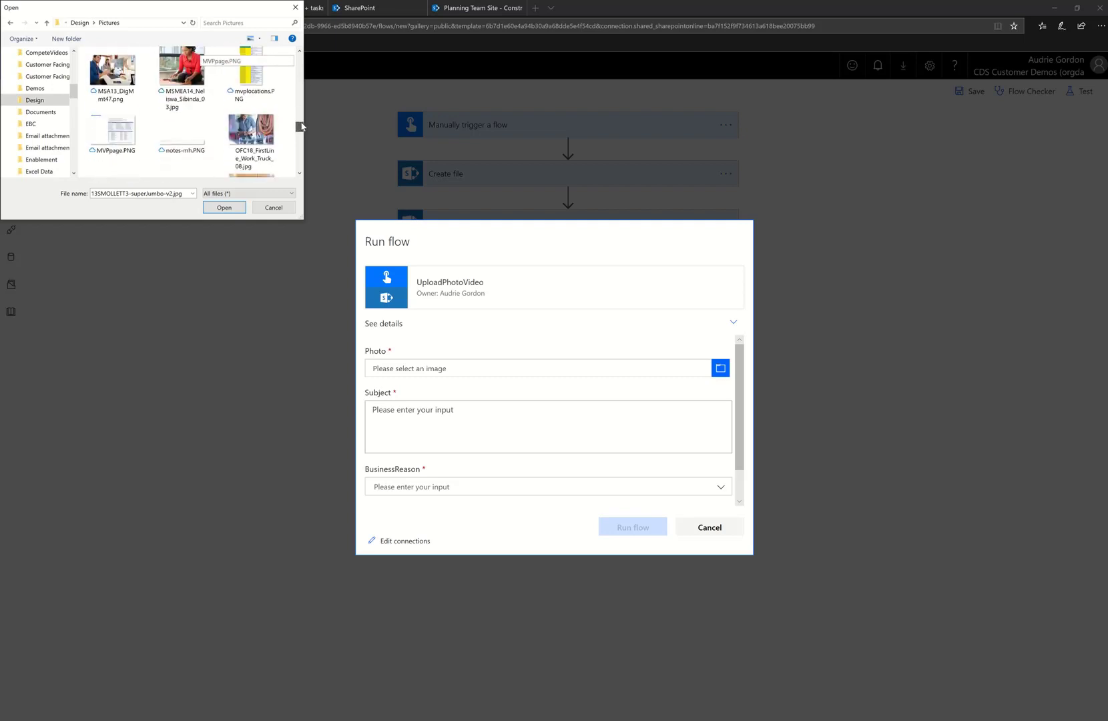
left_click(251, 137)
left_click(232, 208)
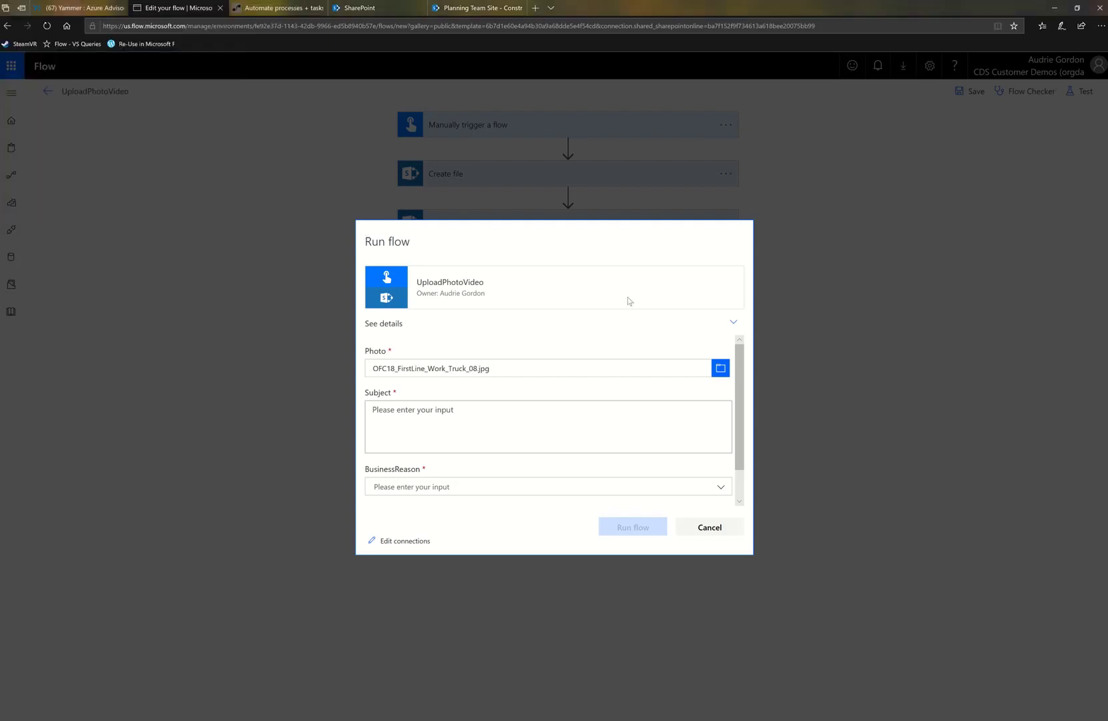
Step: Enter "New installation" as the test run's Subject and set its BusinessReason to General Progress
left_click(454, 416)
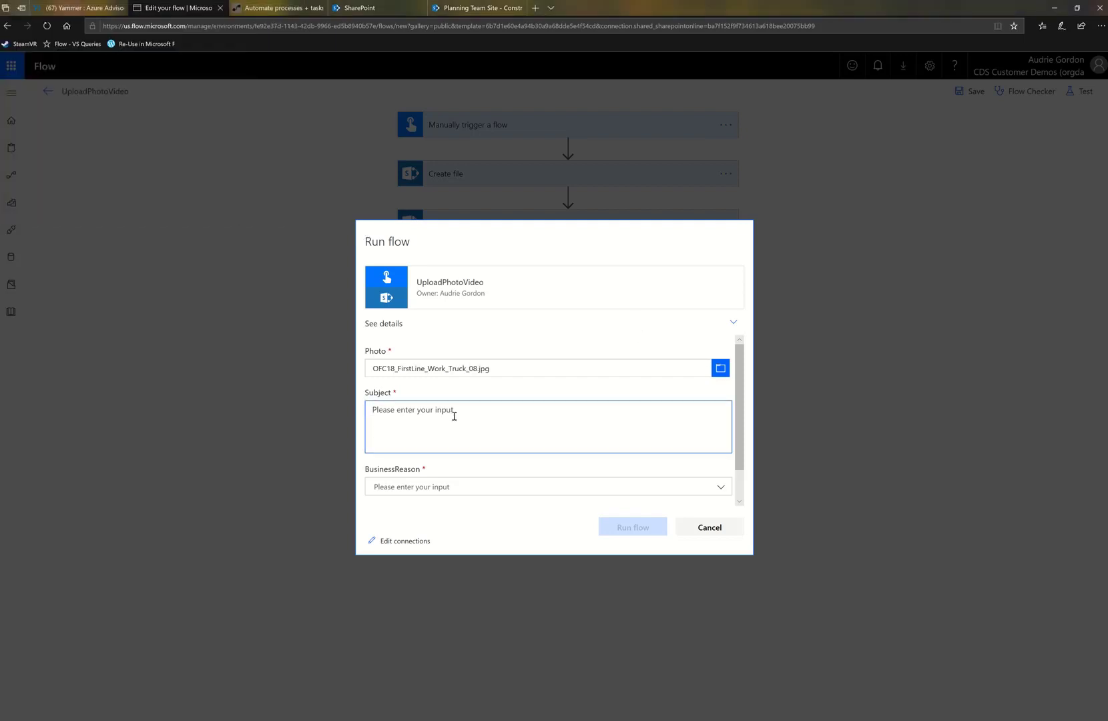
type("New installation")
left_click(487, 478)
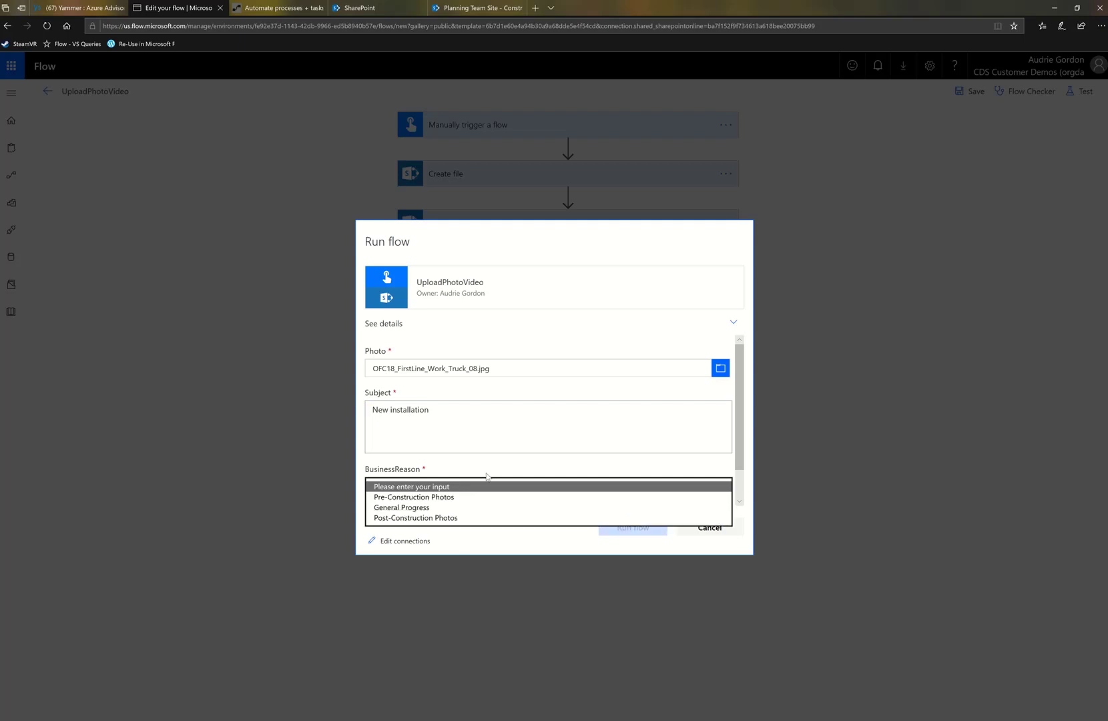
left_click(443, 507)
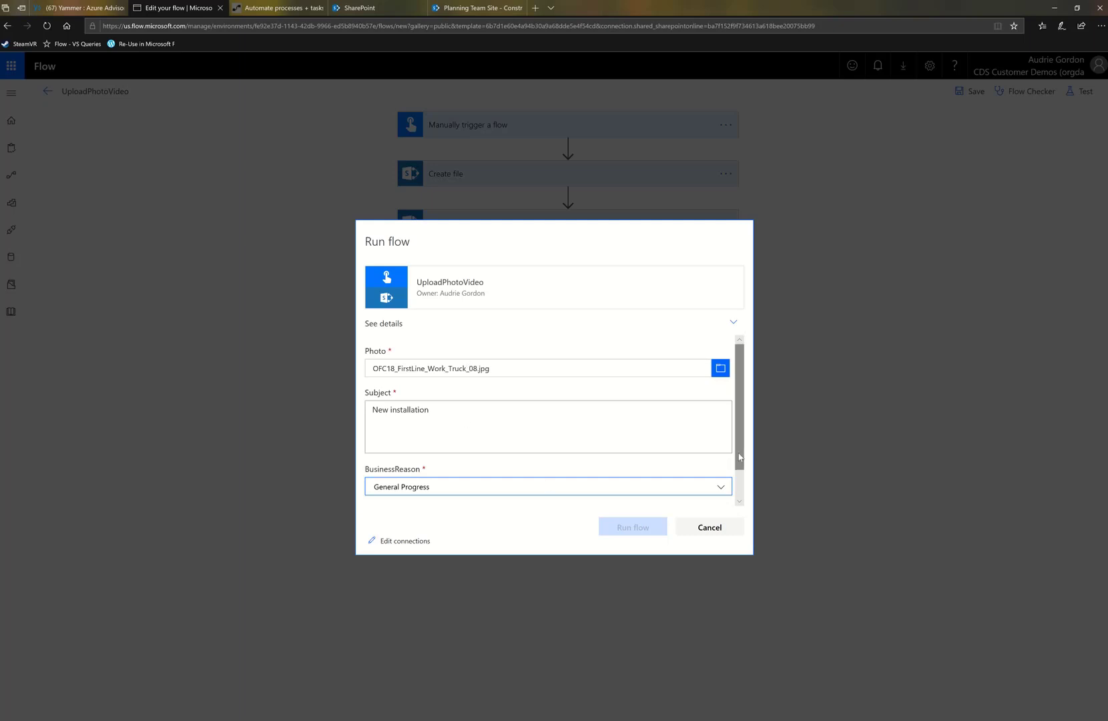
Step: Set the Contract Name to Contractor B, run the flow and close the run dialog
scroll(739, 498, "down", 1)
left_click(482, 498)
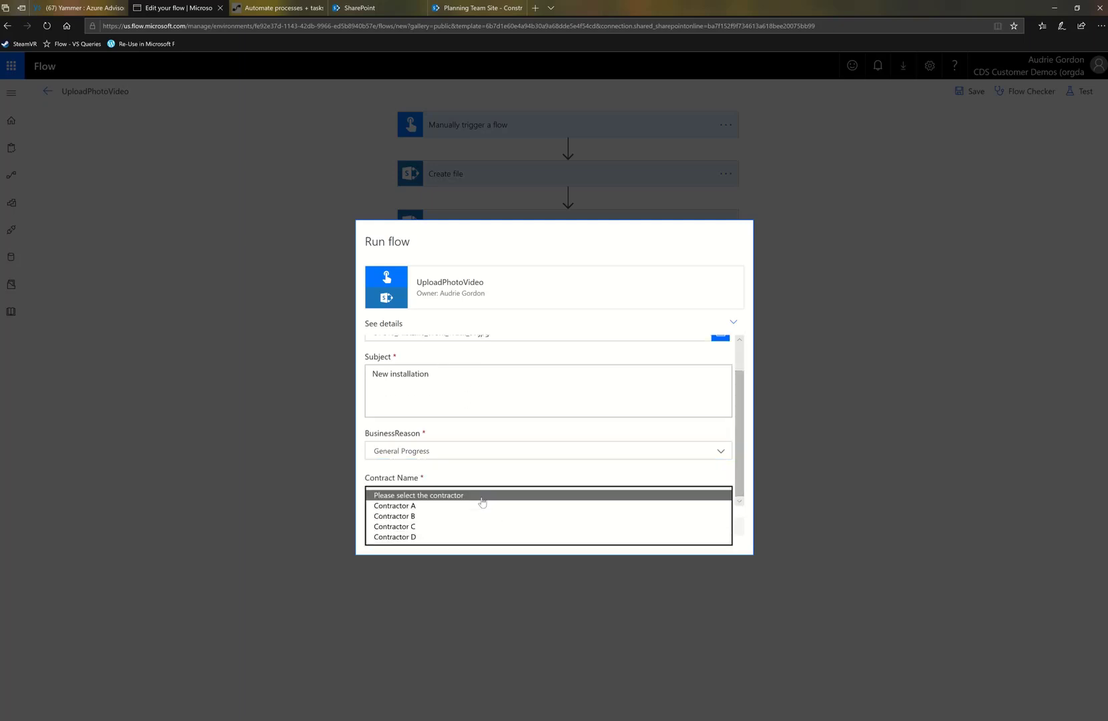
left_click(470, 516)
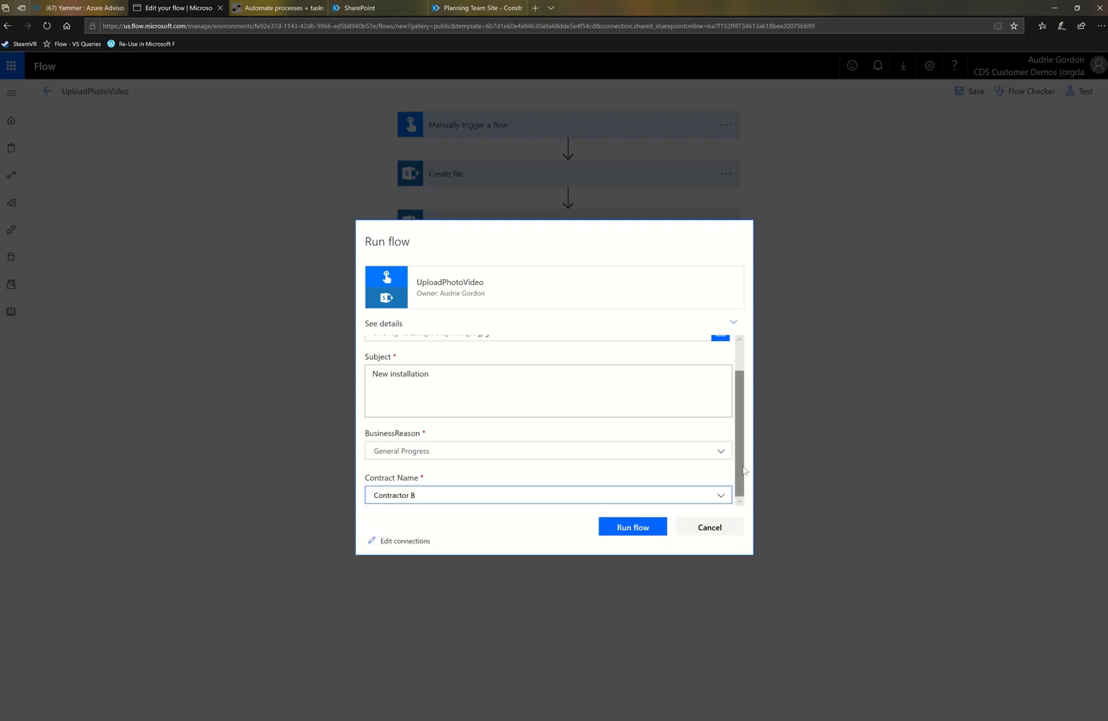
scroll(746, 396, "up", 1)
scroll(746, 397, "down", 1)
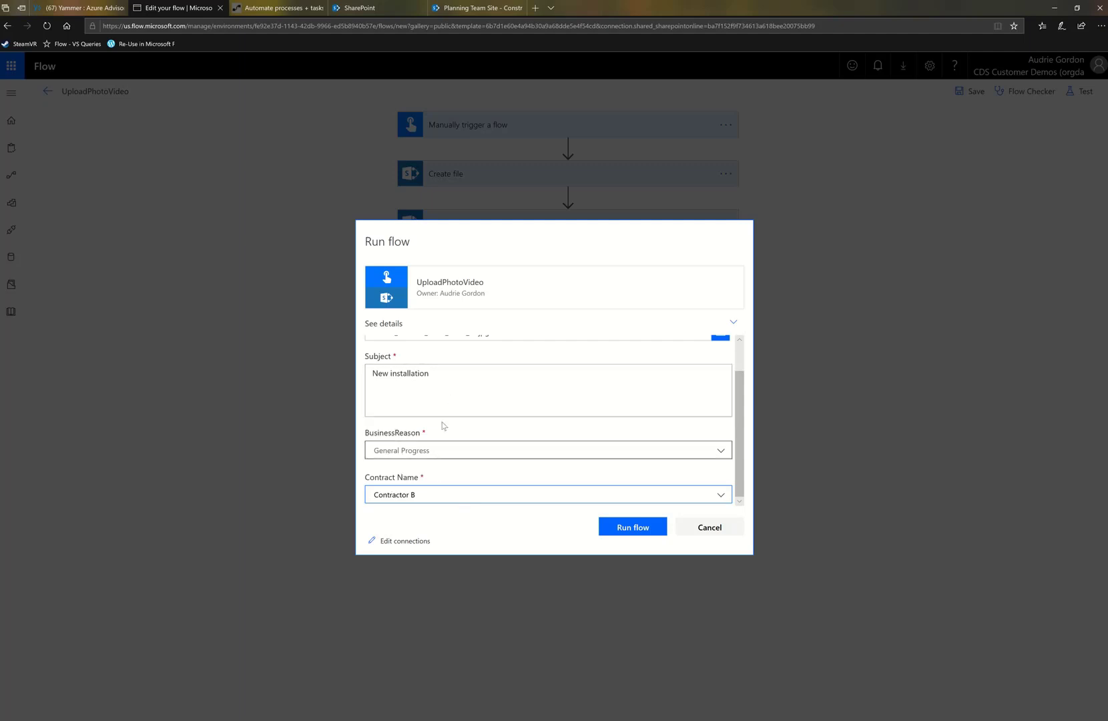
left_click(628, 529)
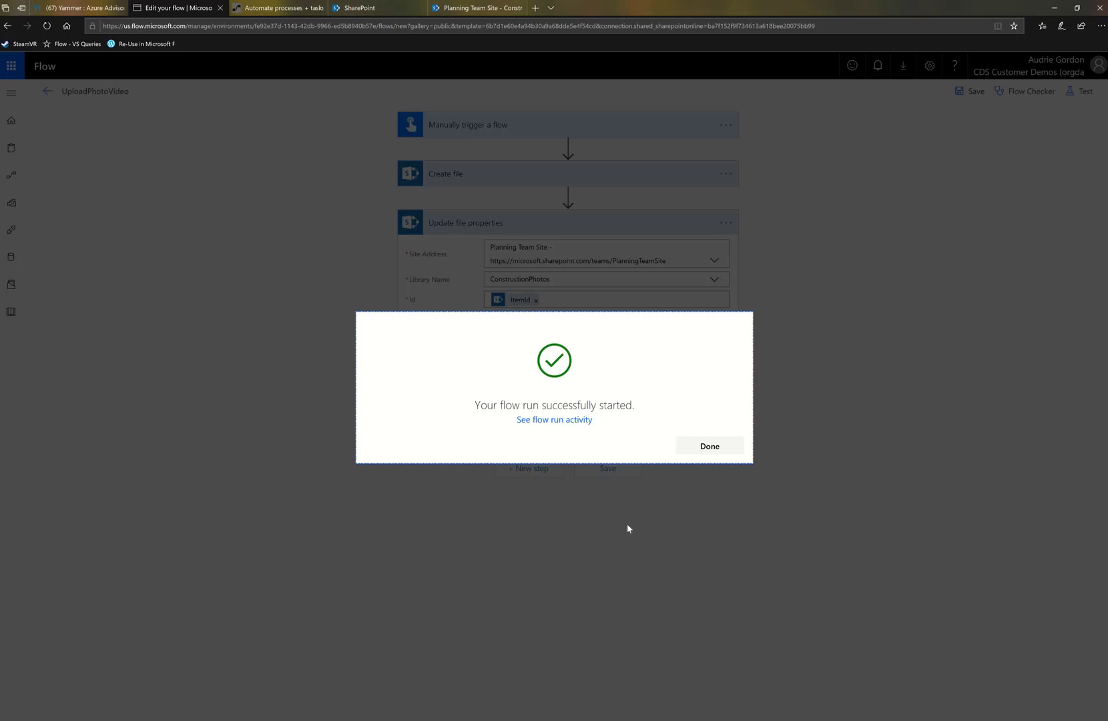
left_click(711, 446)
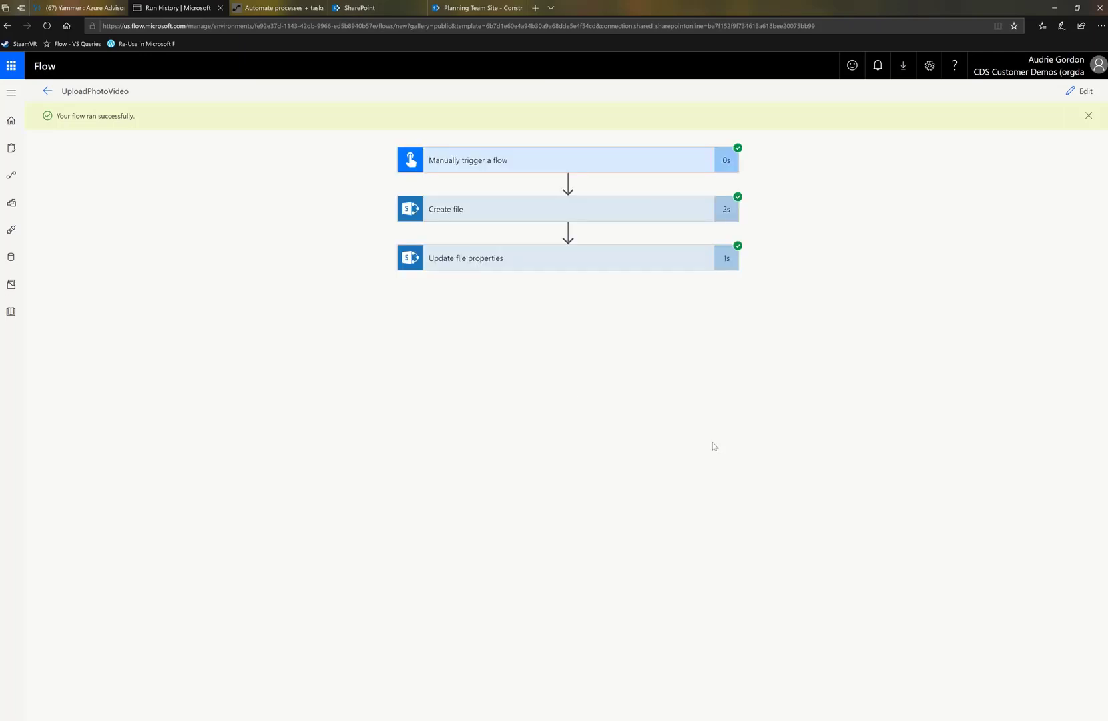
Step: Examine the run's inputs and outputs for the manual trigger, Create file and Update file properties
left_click(642, 170)
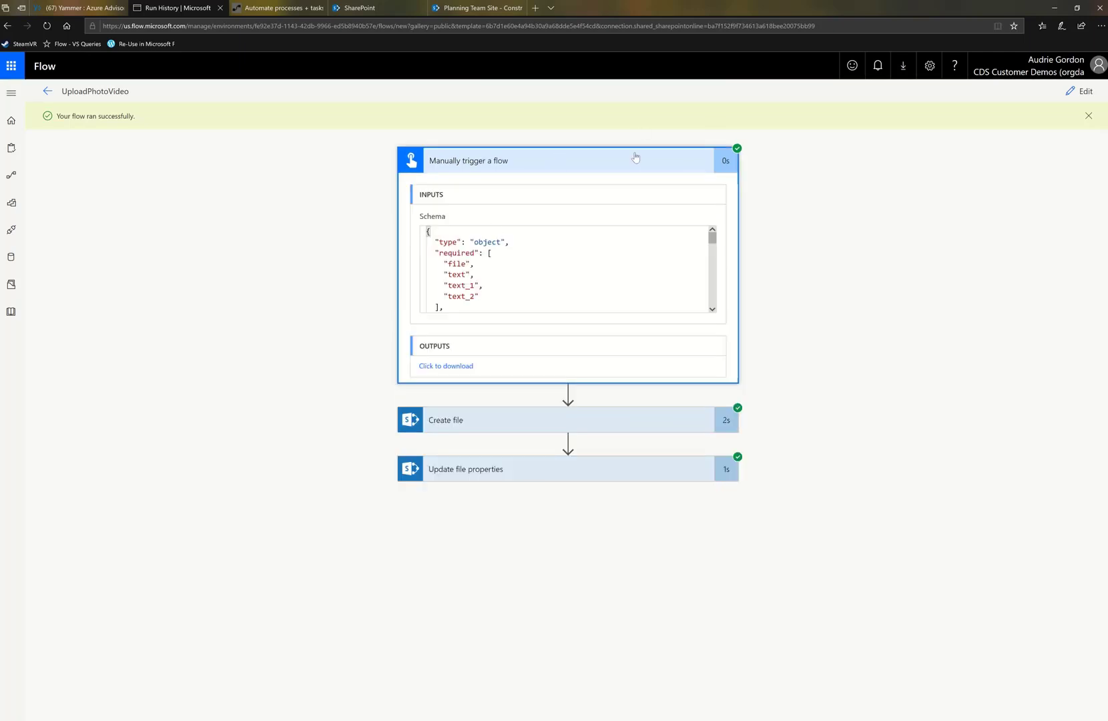
left_click(645, 419)
scroll(646, 414, "down", 2)
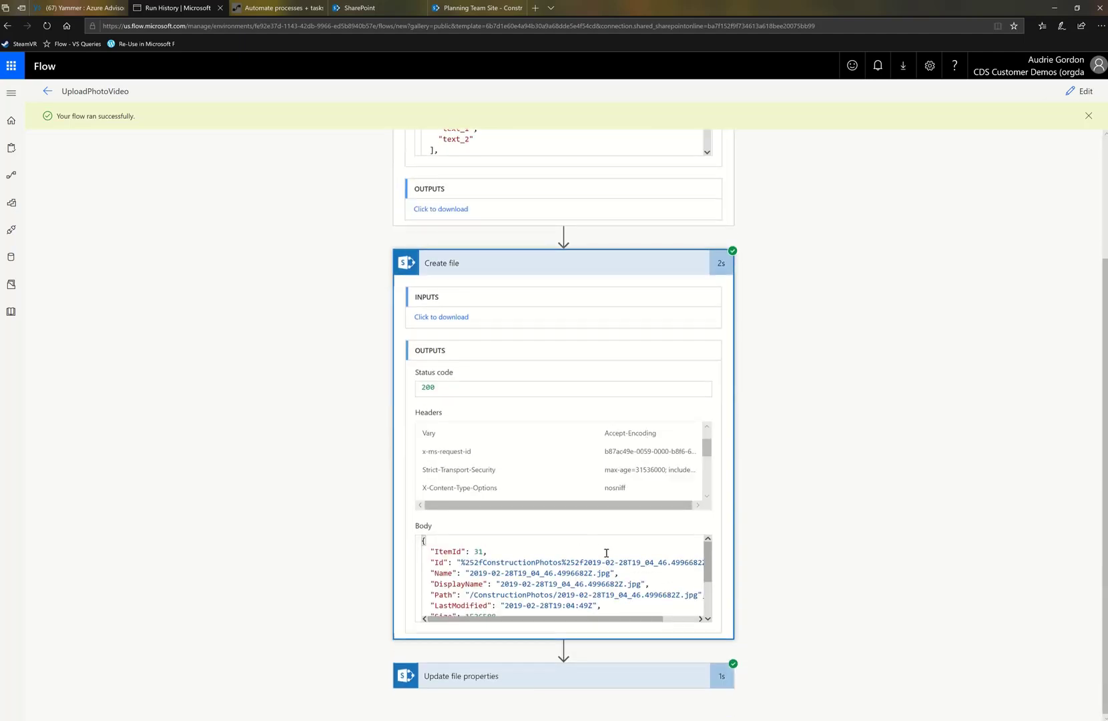
scroll(614, 558, "down", 3)
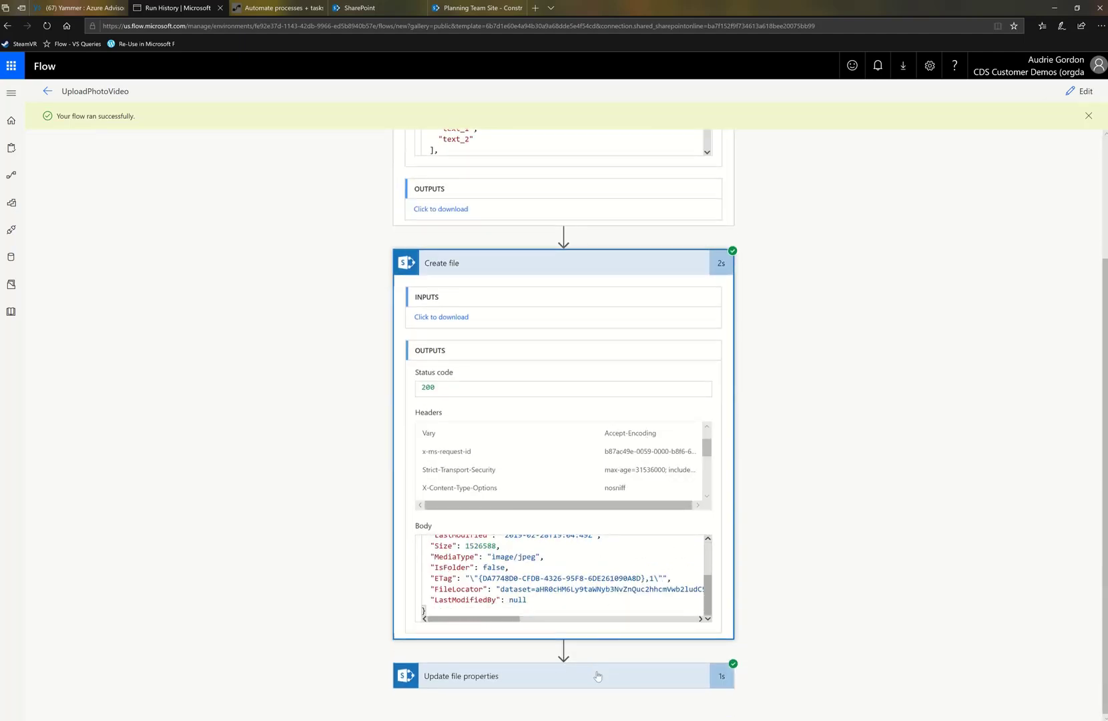
left_click(564, 676)
scroll(587, 468, "down", 10)
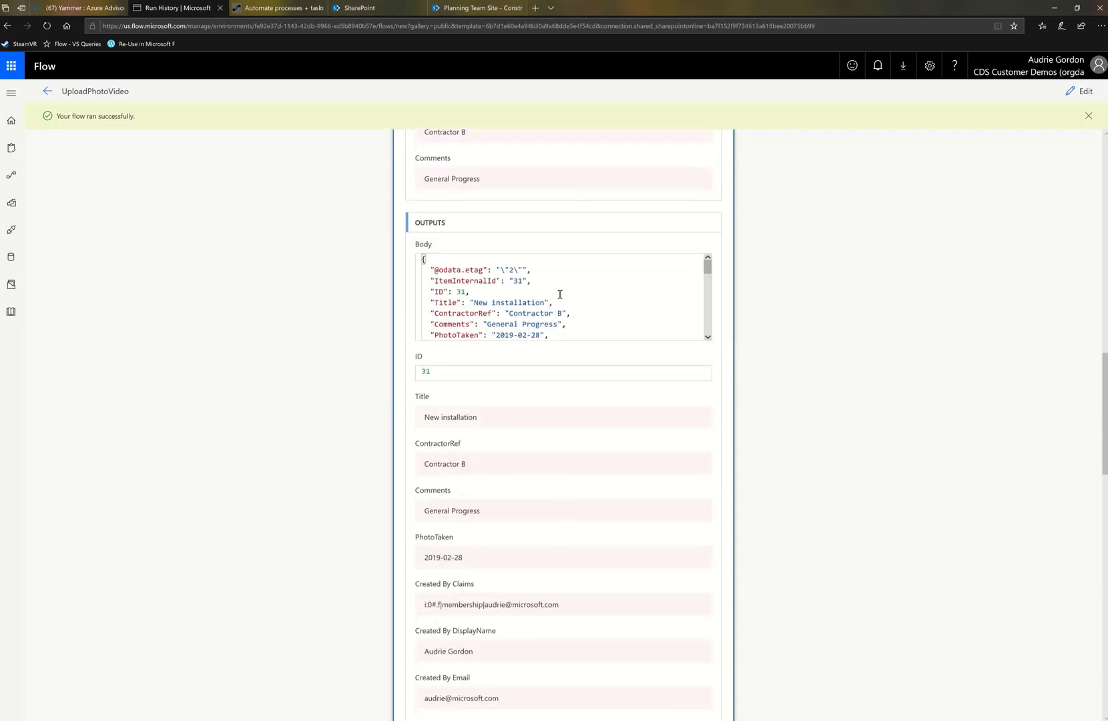
scroll(571, 308, "down", 4)
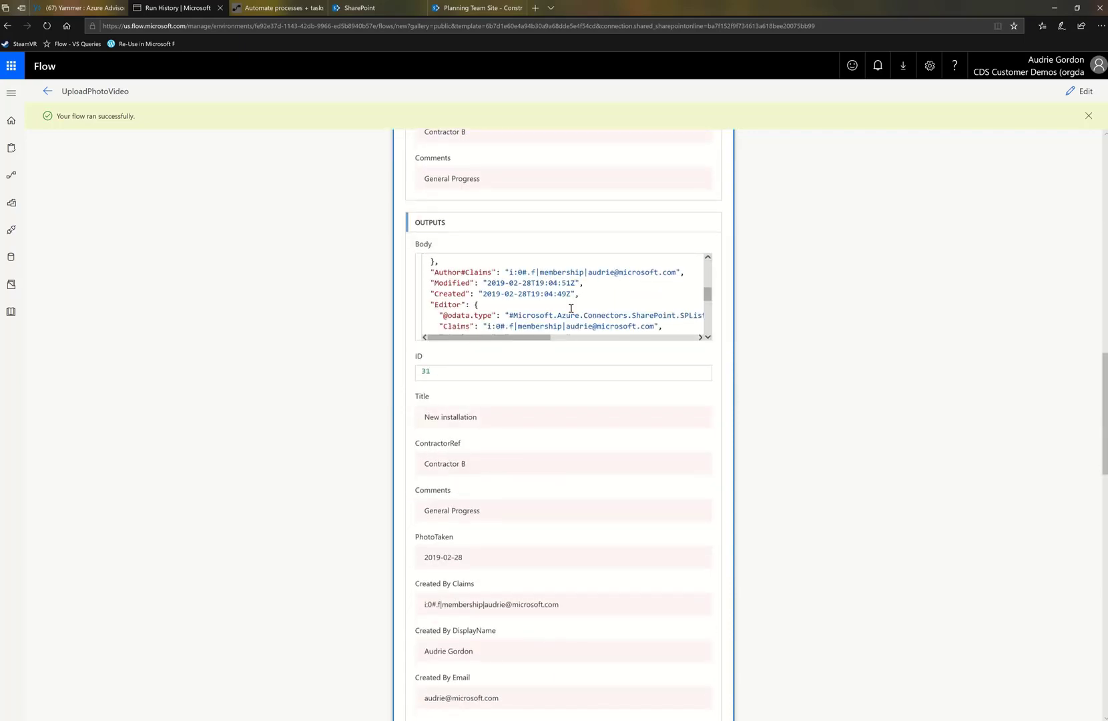
scroll(572, 309, "up", 3)
scroll(658, 328, "up", 15)
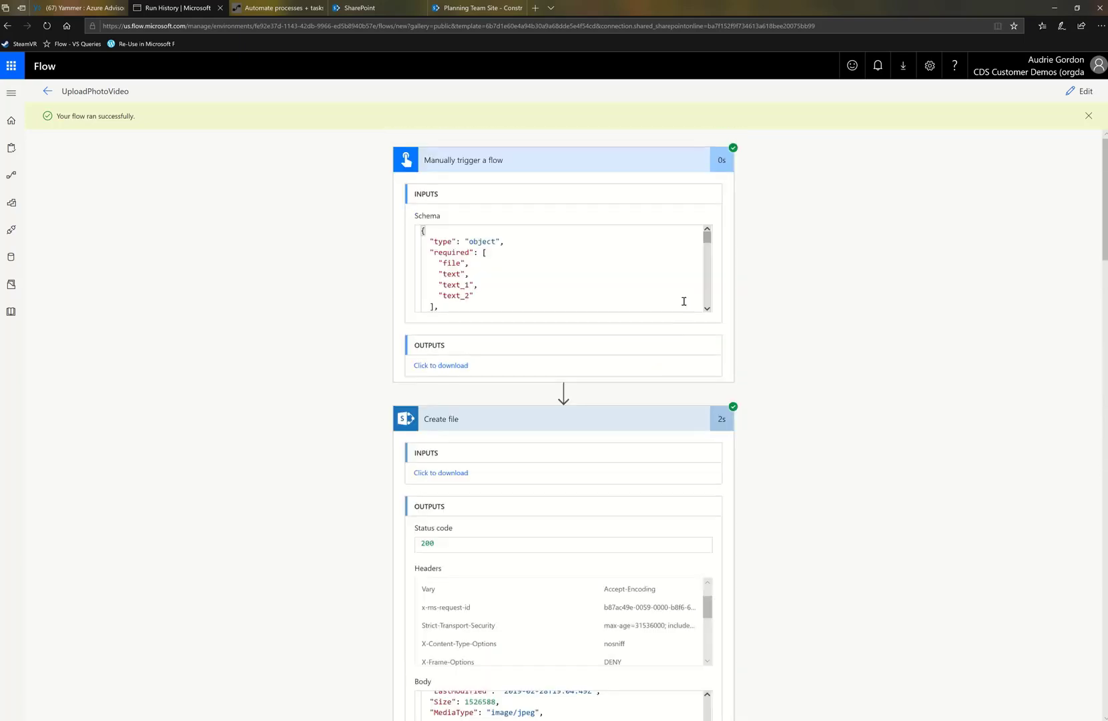
Step: Reopen the flow for editing and check which field options the manual trigger's Photo, Subject and BusinessReason inputs offer
left_click(1081, 91)
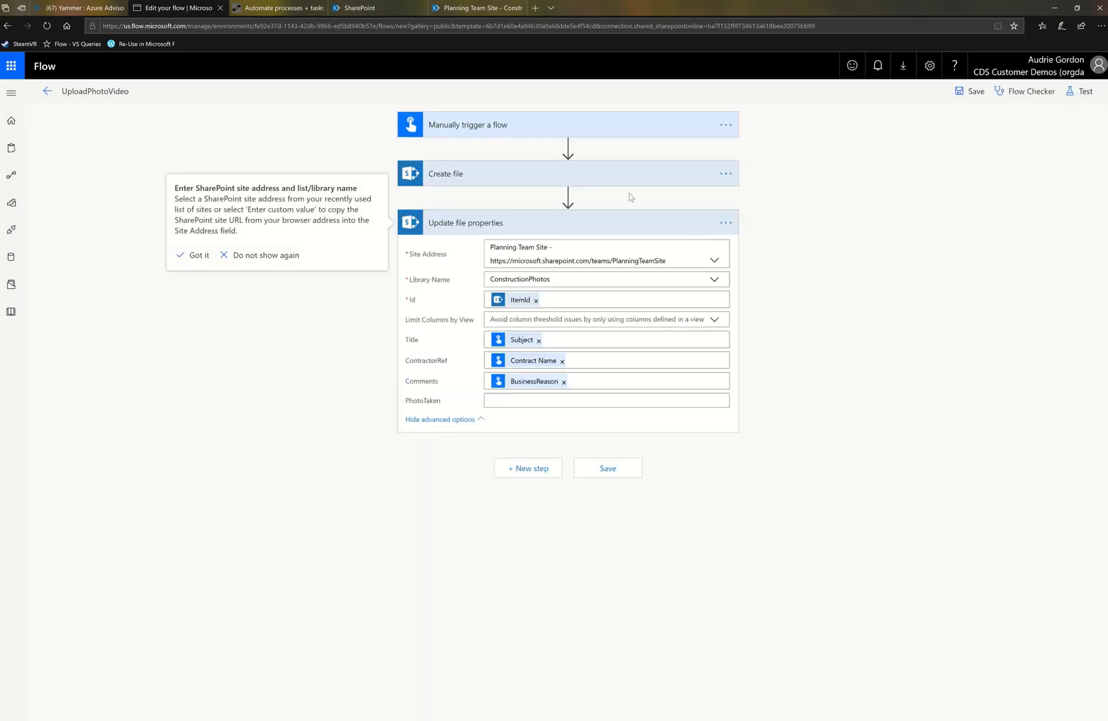
left_click(628, 127)
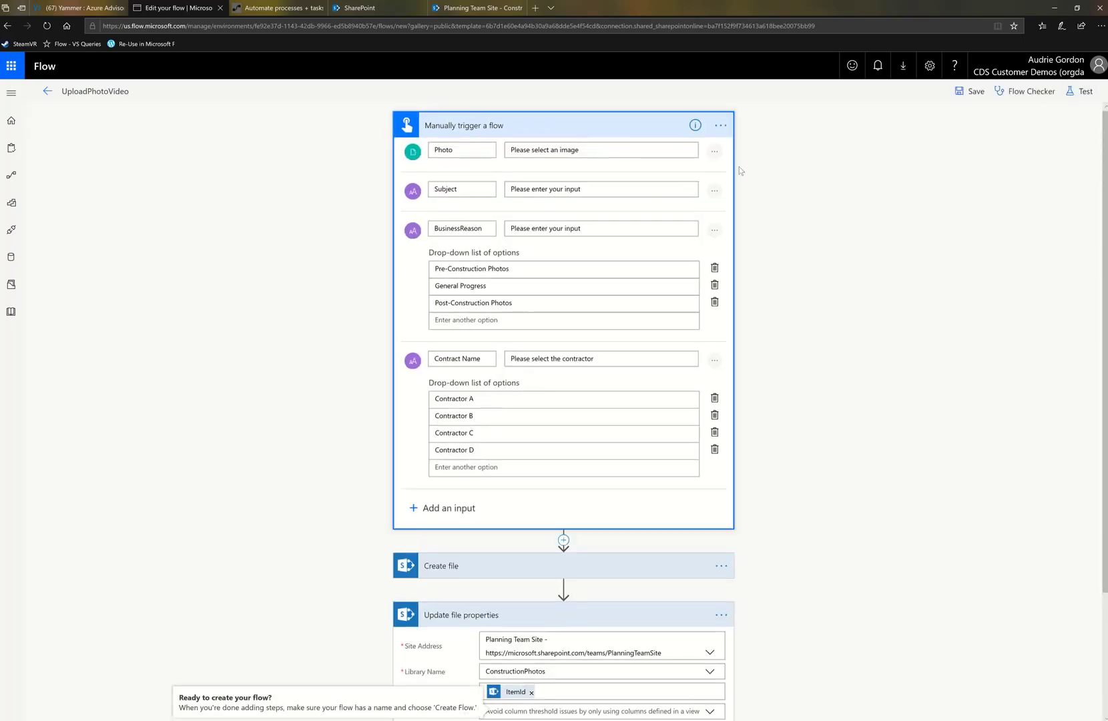
left_click(718, 159)
left_click(715, 192)
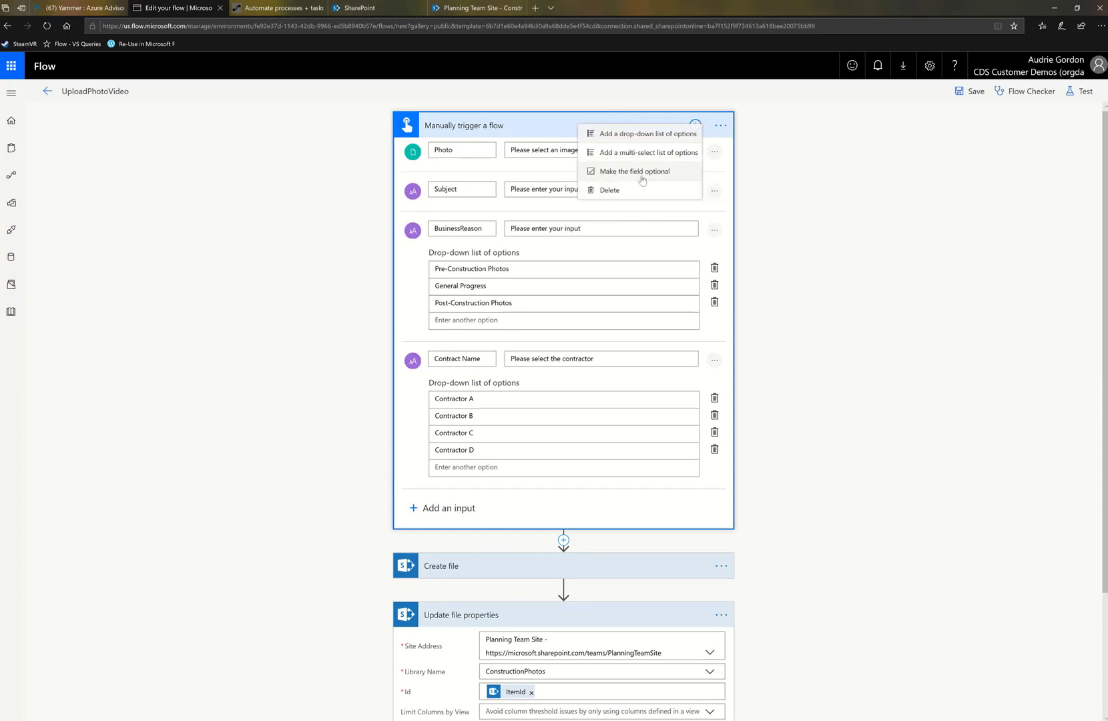
left_click(714, 231)
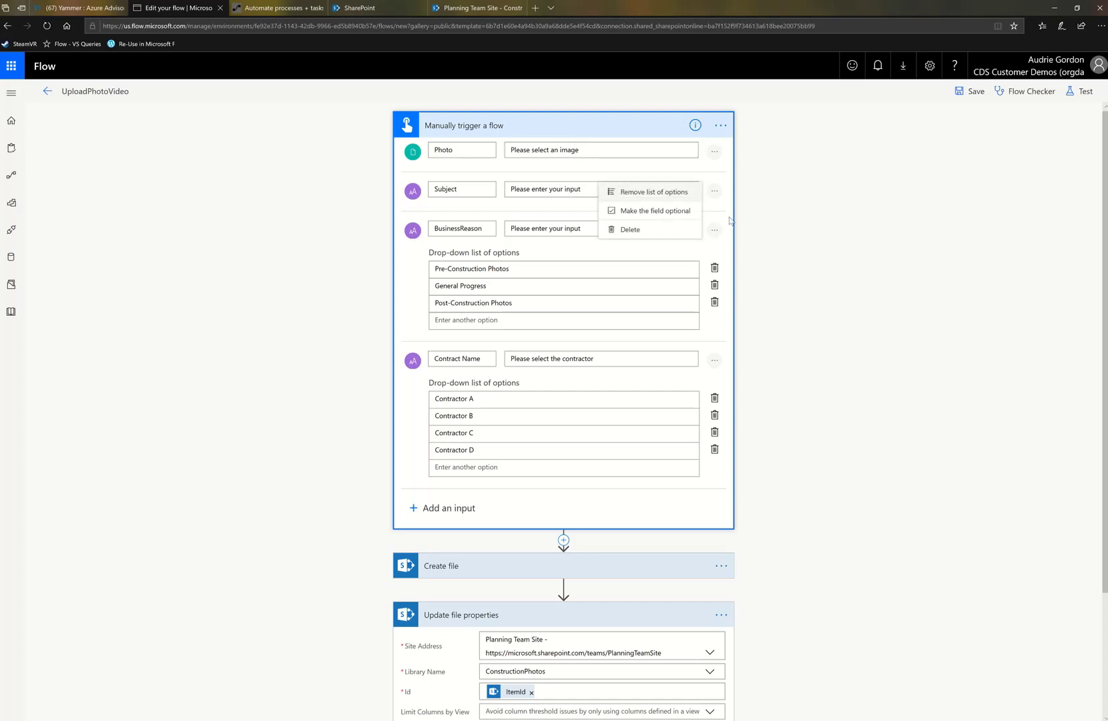
key("Escape")
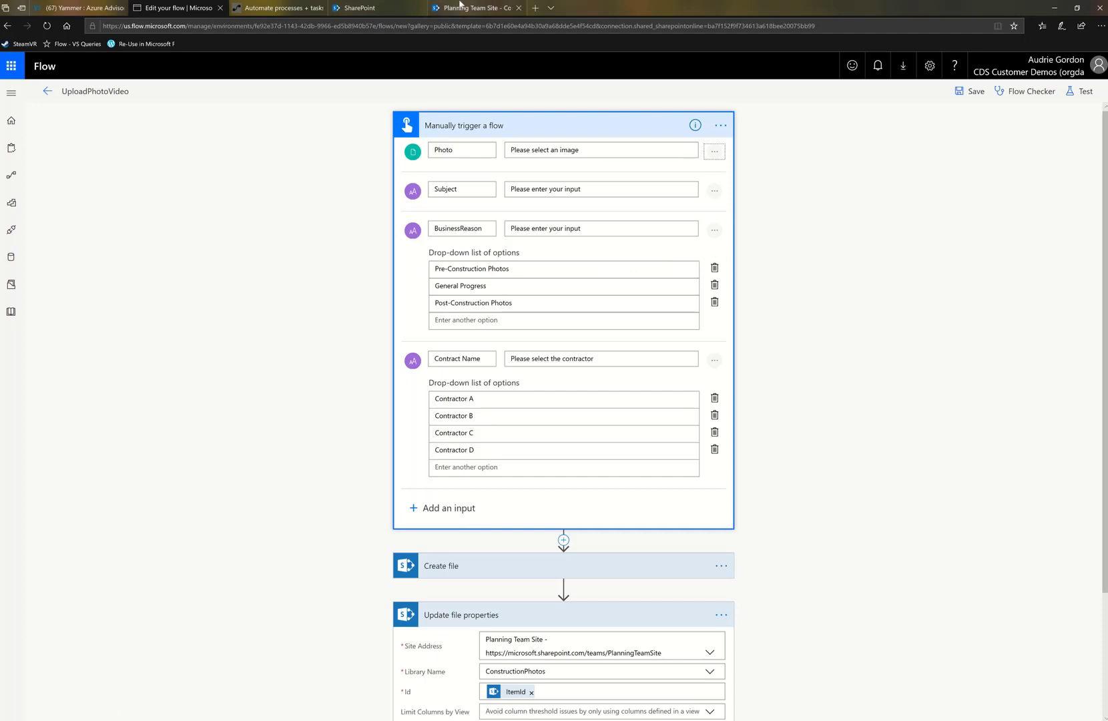
Step: Switch to the ConstructionPhotos library in SharePoint, display its files as Tiles and reload the page
left_click(462, 8)
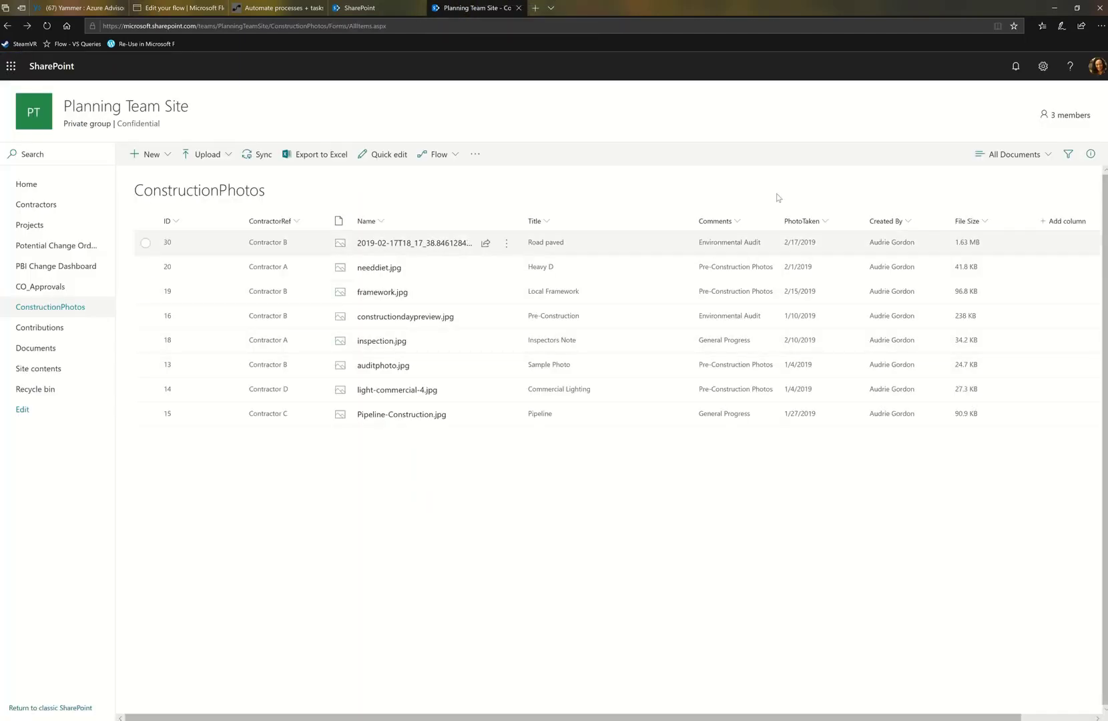
left_click(1022, 161)
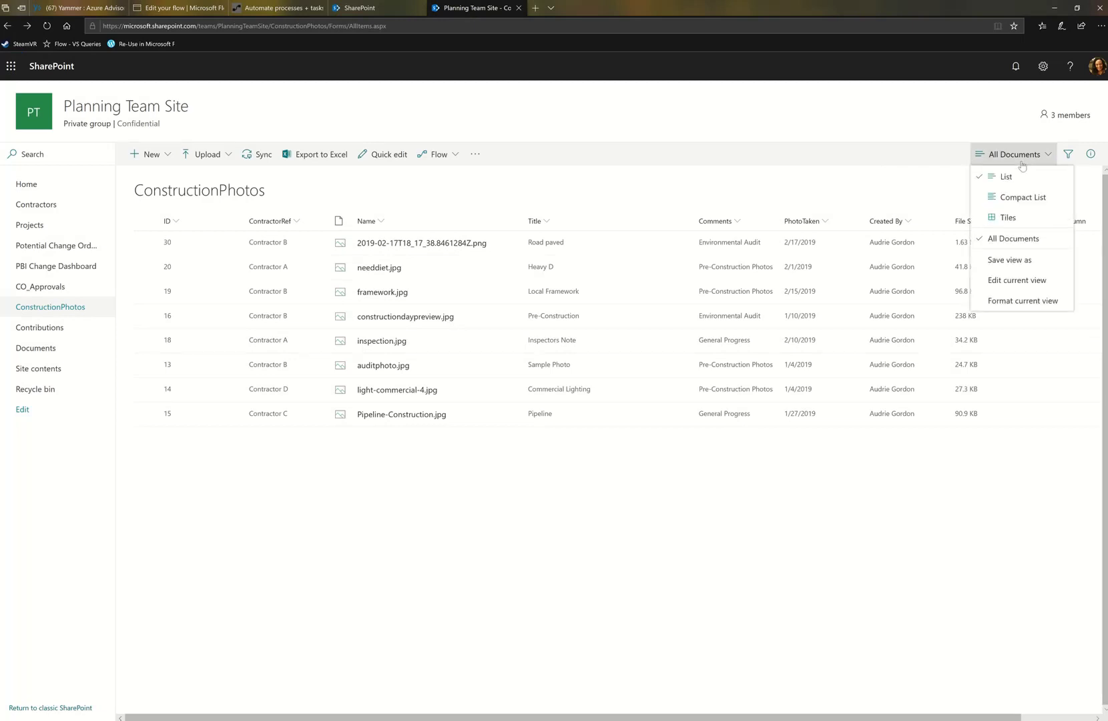
left_click(1011, 218)
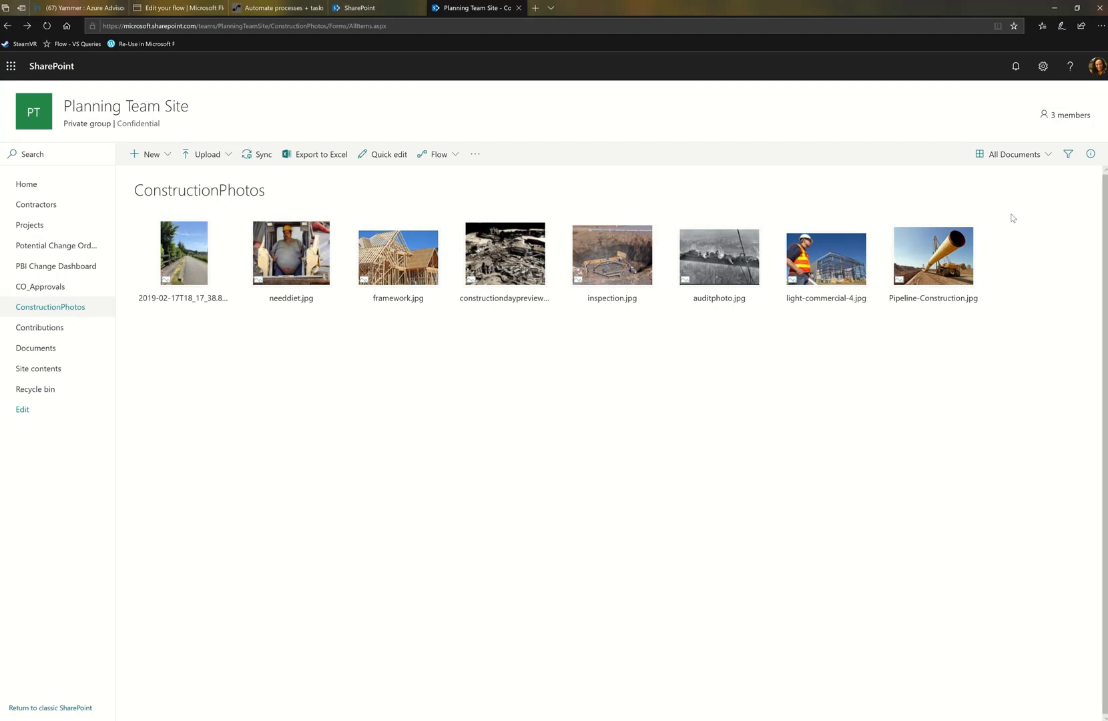
left_click(47, 26)
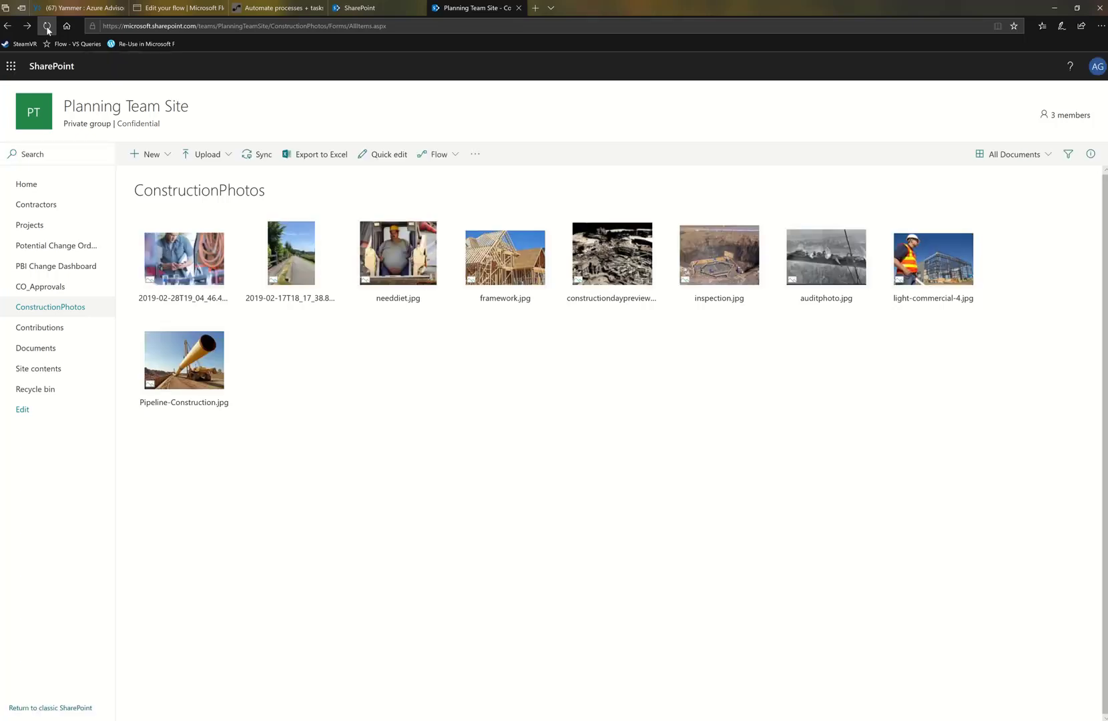
Step: Select the newly uploaded 2019-02-28 photo and examine its Title, ContractorRef and Comments properties and its file details
left_click(224, 222)
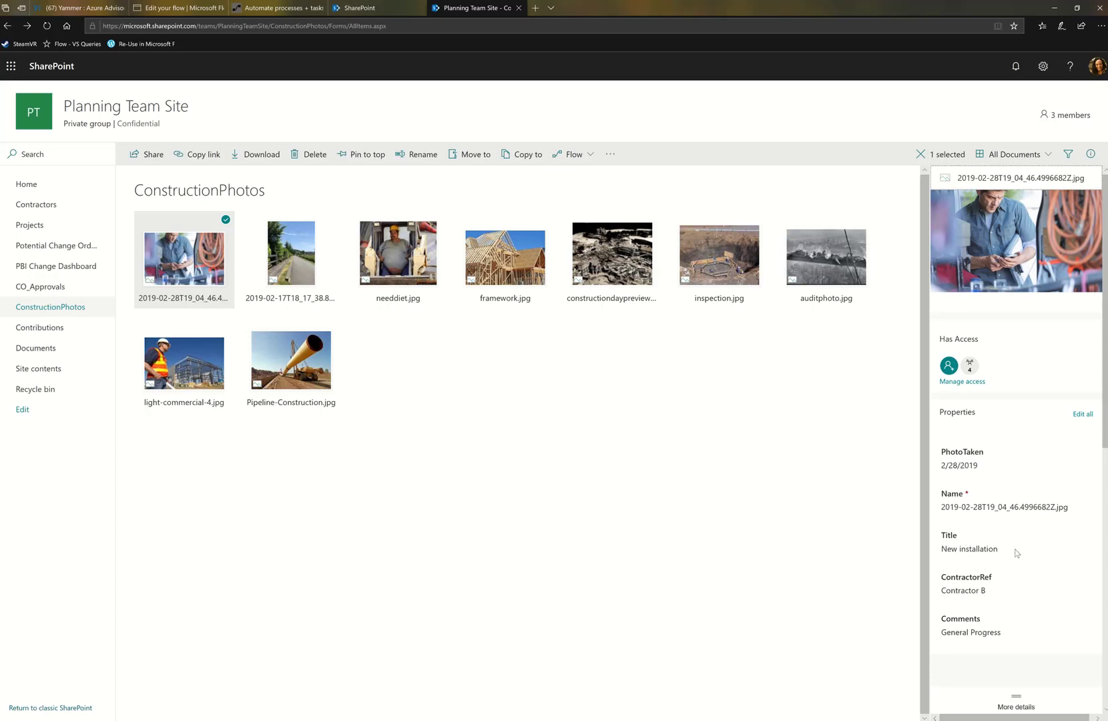
left_click(956, 549)
left_click_drag(956, 549, 933, 549)
left_click(984, 552)
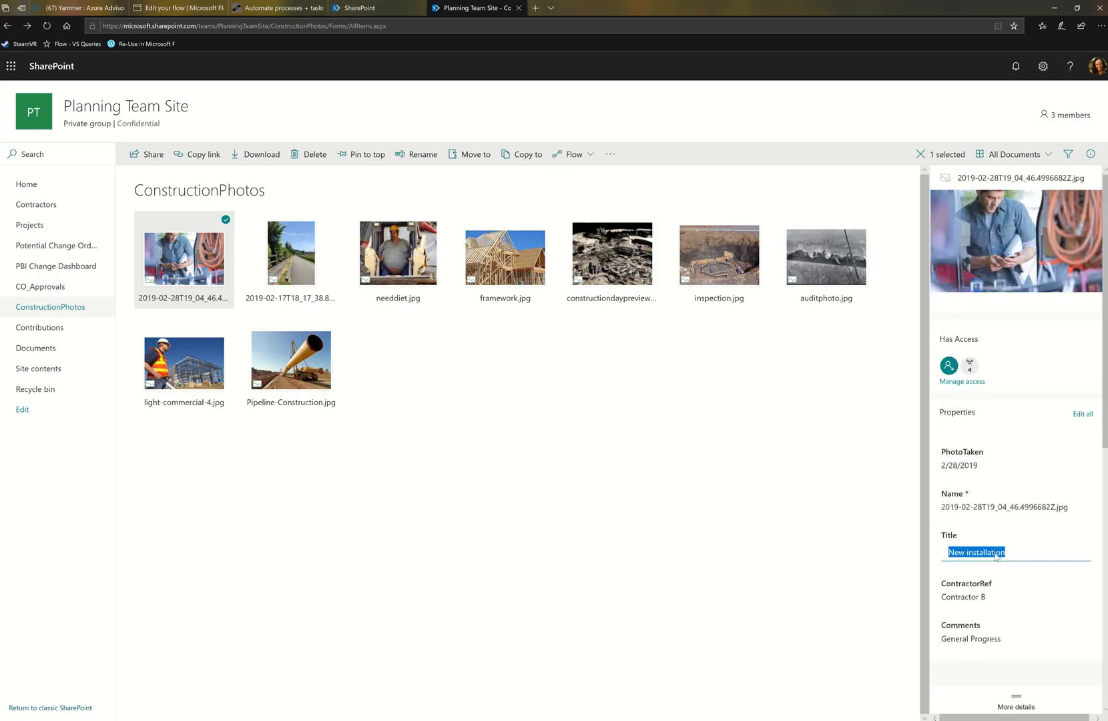
left_click(997, 556)
scroll(967, 642, "down", 5)
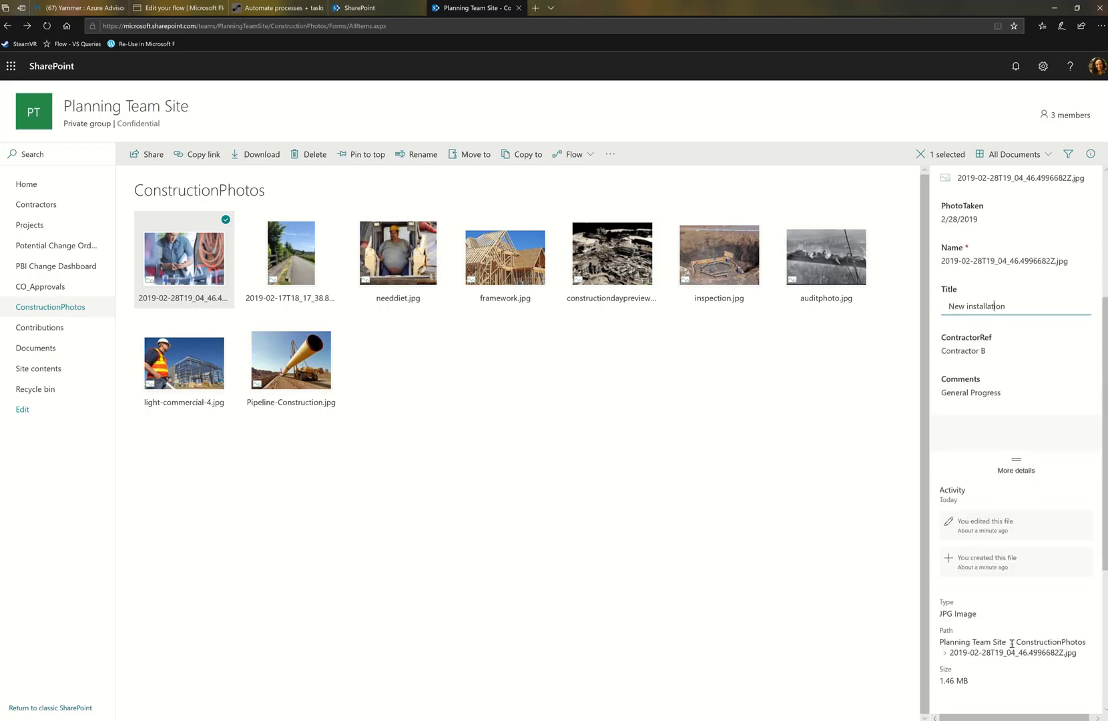
scroll(1011, 648, "up", 5)
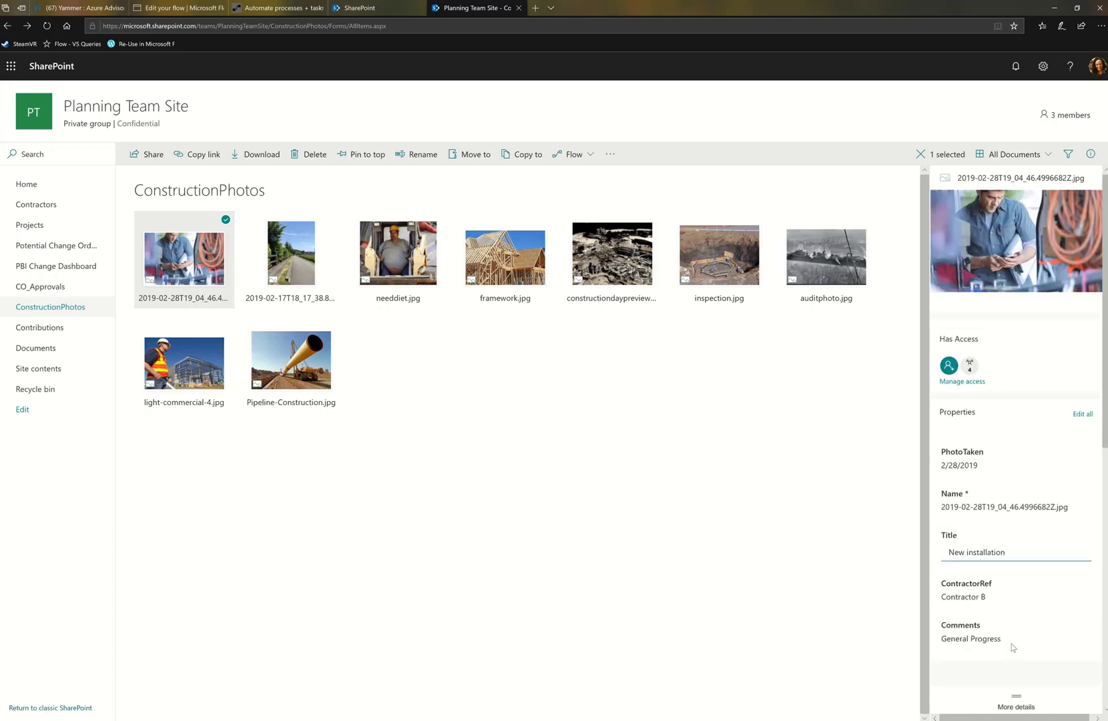